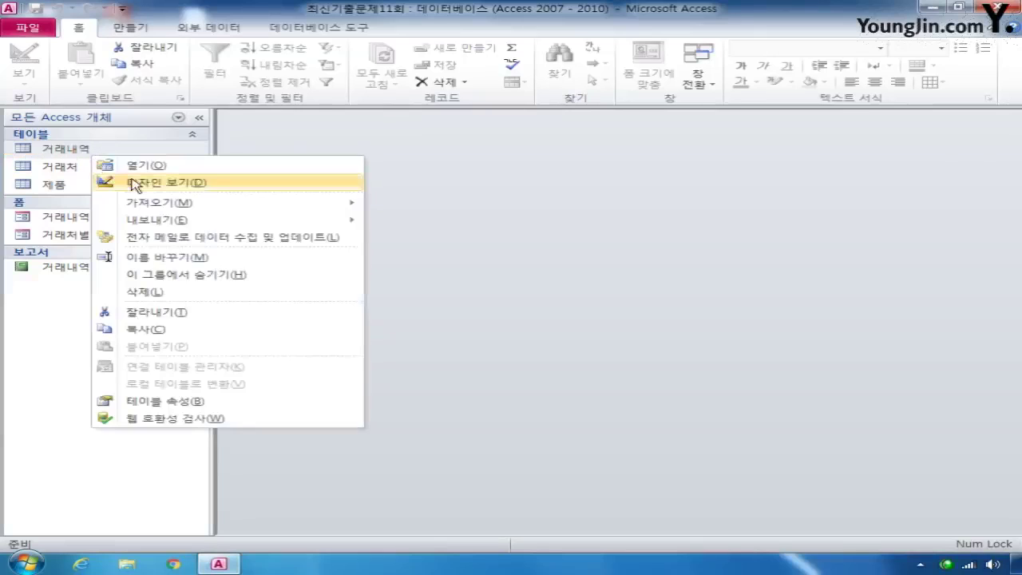
Open the 거래내역 table in Design view and make 거래처, 거래일 and 제품명 its composite primary key
click(143, 180)
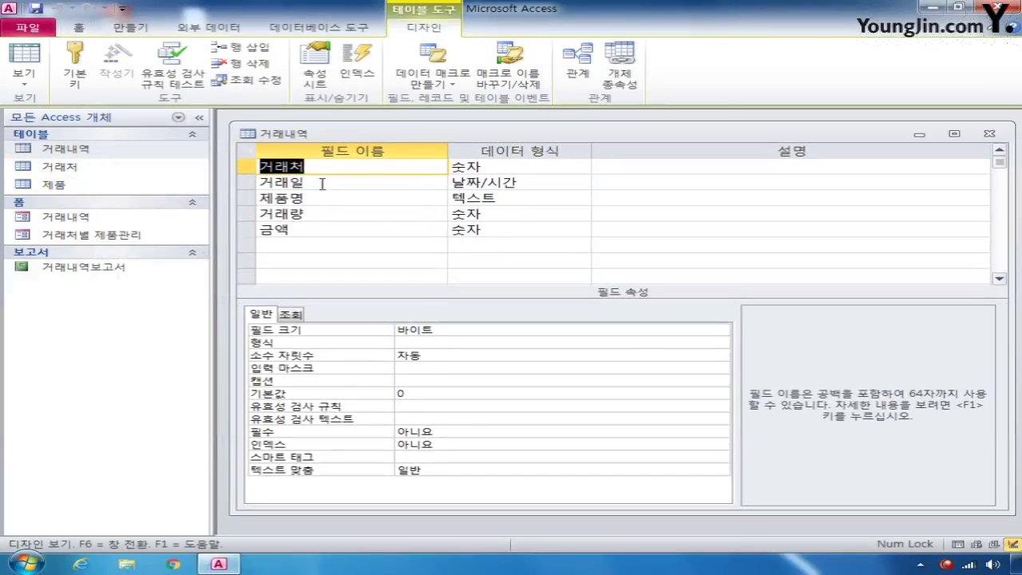
click(245, 167)
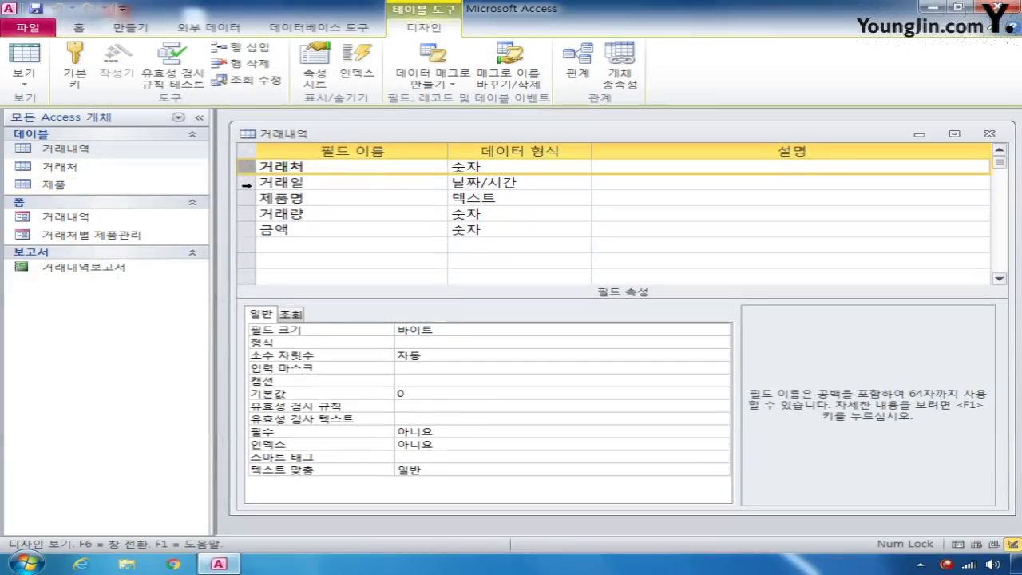
click(247, 183)
shift+click(247, 198)
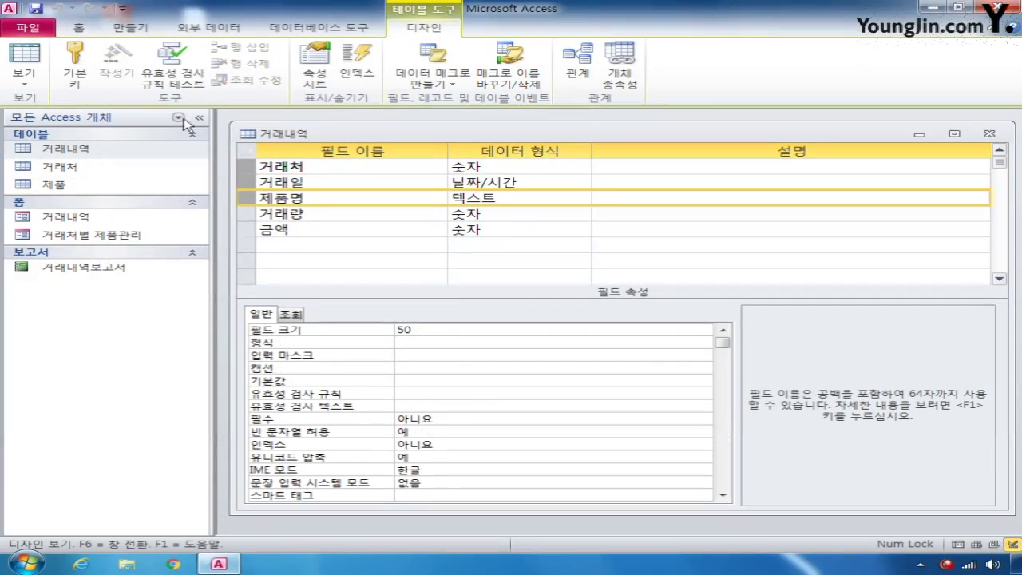
click(75, 67)
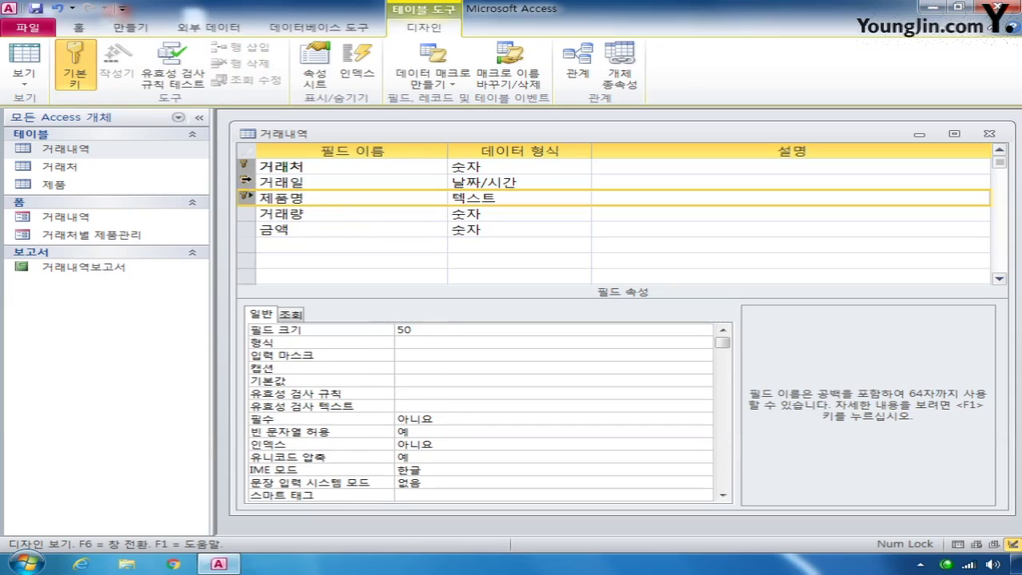
Set the default value of the 거래일 field to now()
click(247, 183)
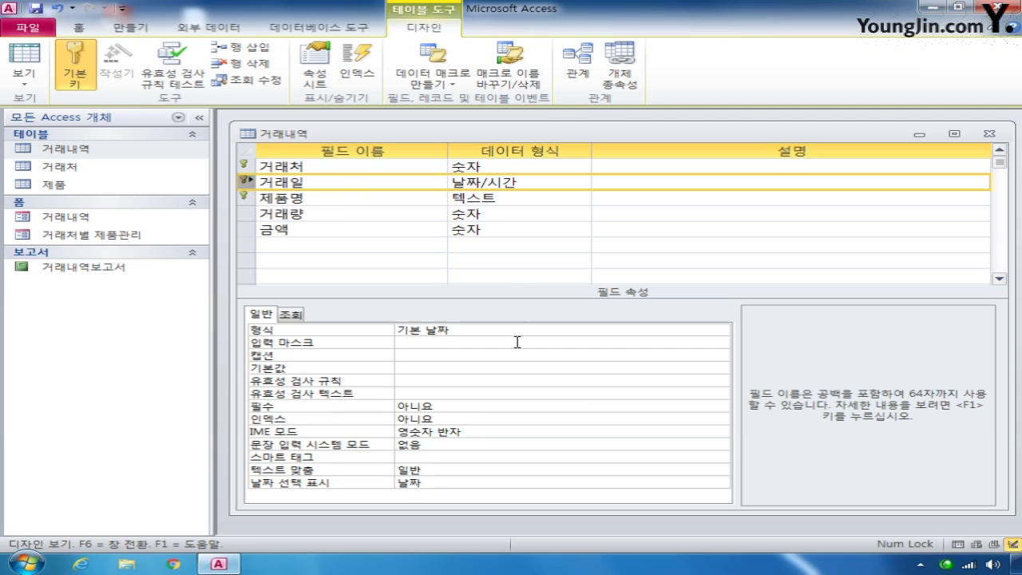
click(406, 369)
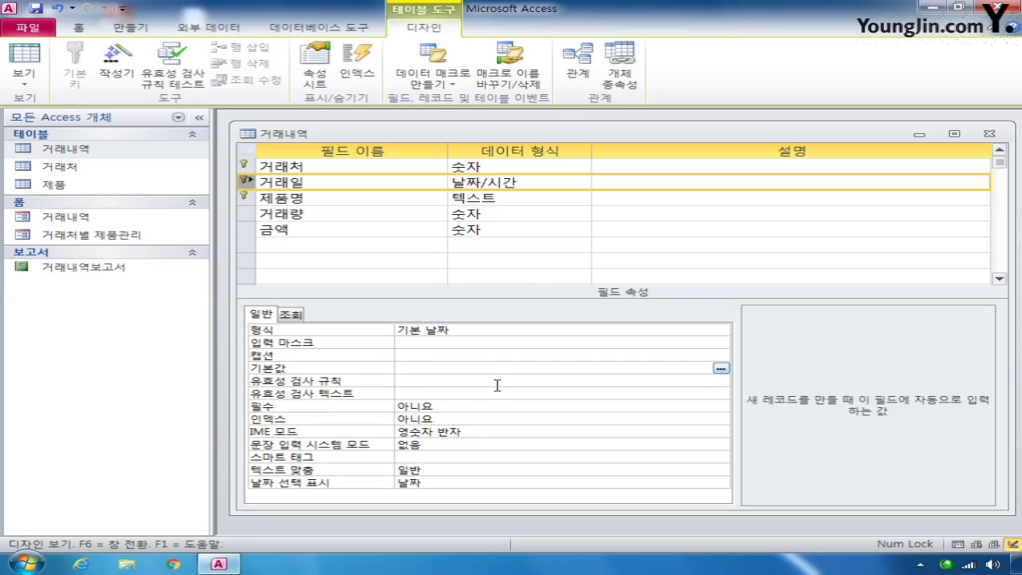
text(now())
Set the 거래량 field's size to 정수 and its validation rule to >=0
click(252, 214)
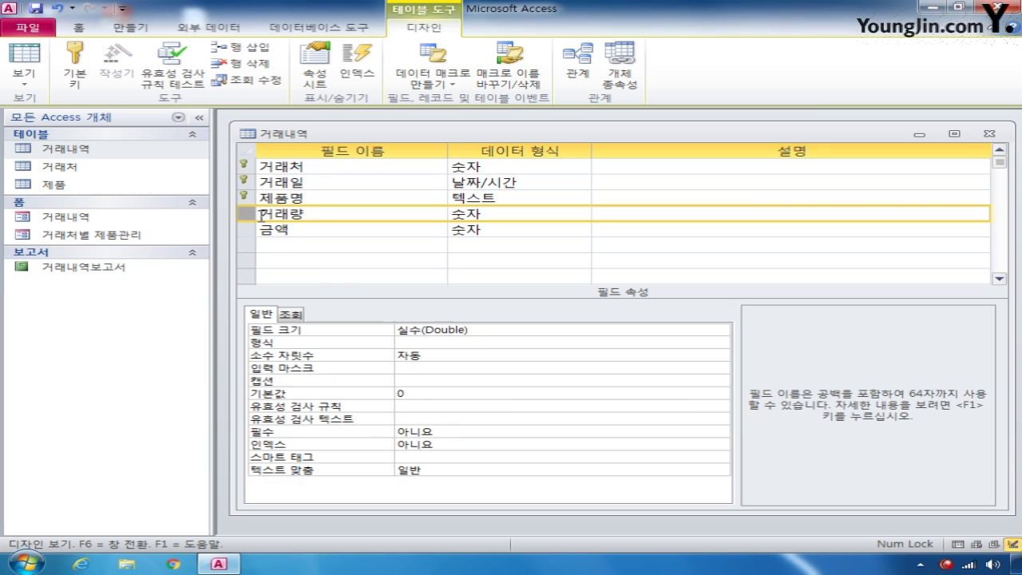
click(492, 330)
click(721, 330)
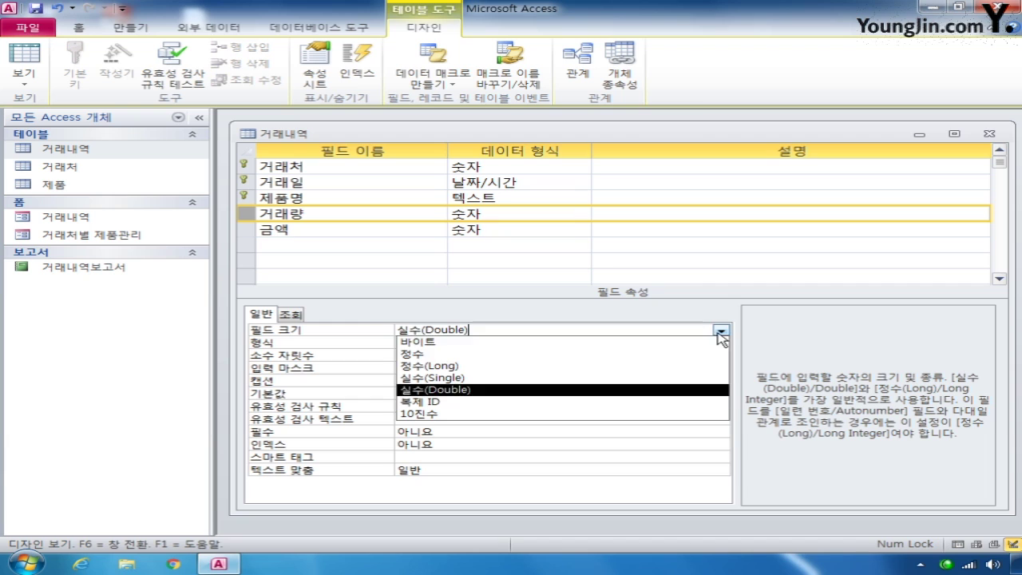
click(657, 353)
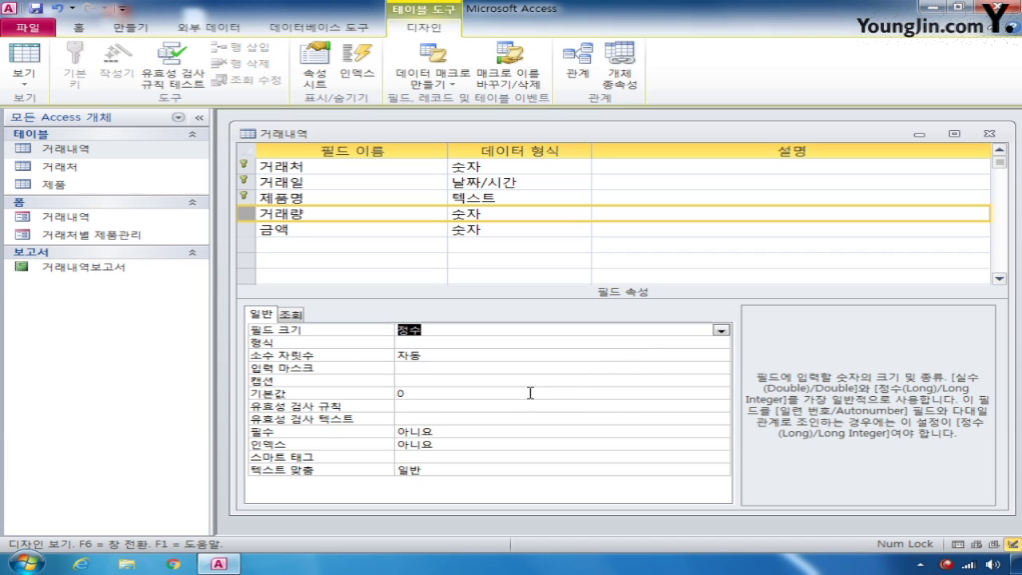
click(442, 408)
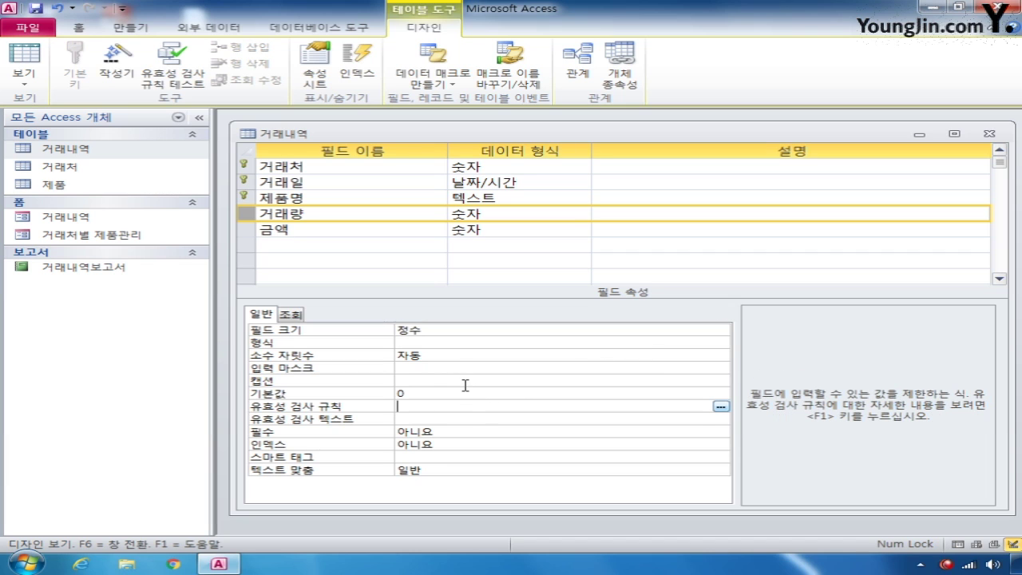
text(>=0)
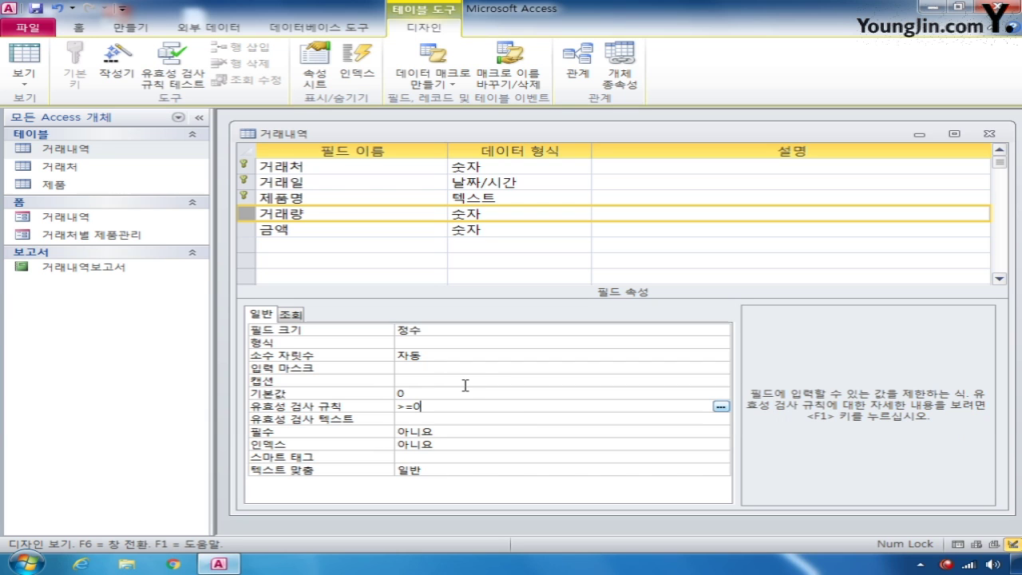
Close the 거래내역 table, saving its design and agreeing to test the existing data against the new rules
click(988, 134)
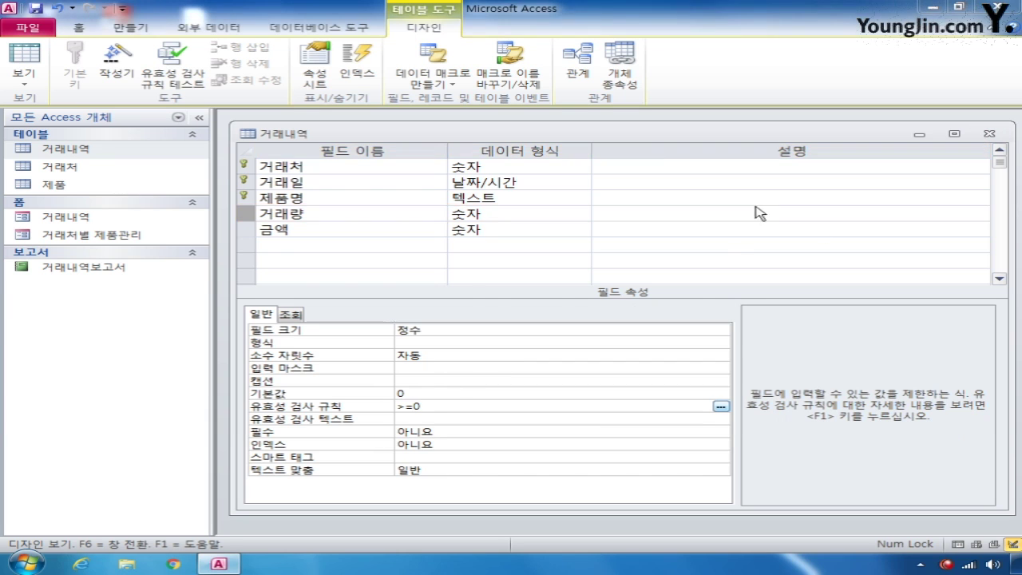
click(407, 320)
click(456, 314)
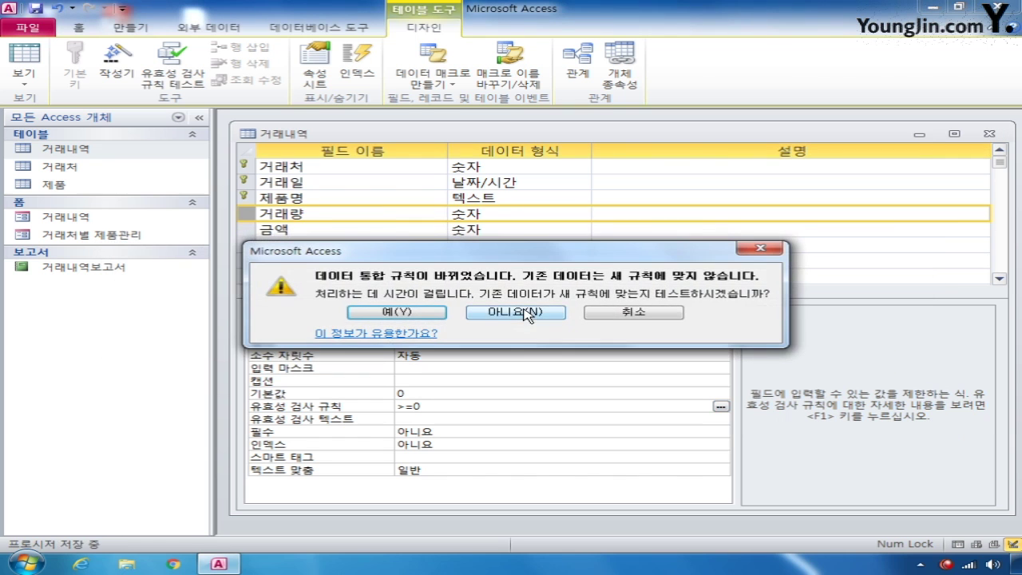
click(407, 313)
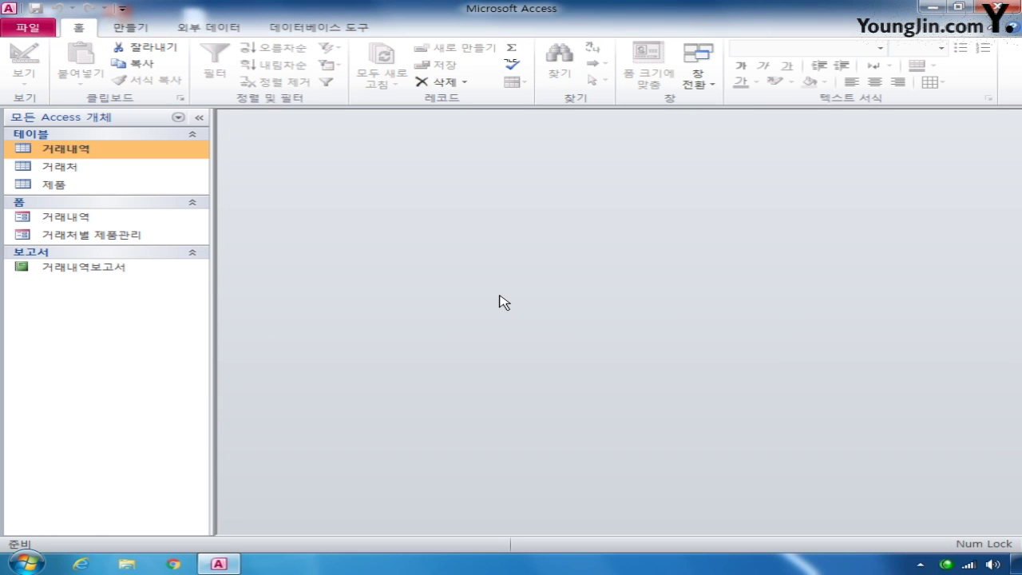
Open the 거래처 table in Design view and set the 거래처명 field's index to 예(중복 가능)
right_click(92, 169)
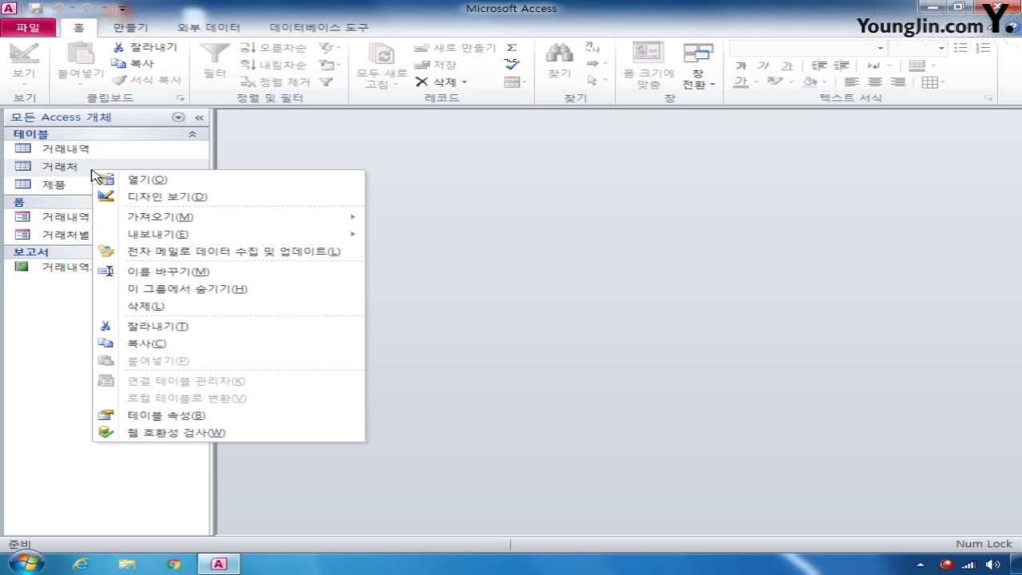
click(152, 197)
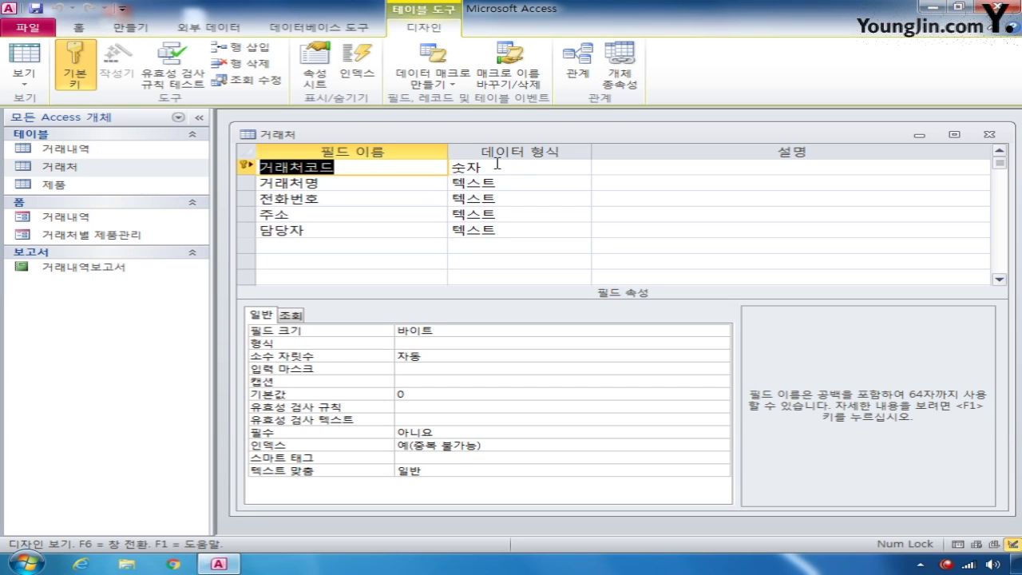
click(239, 185)
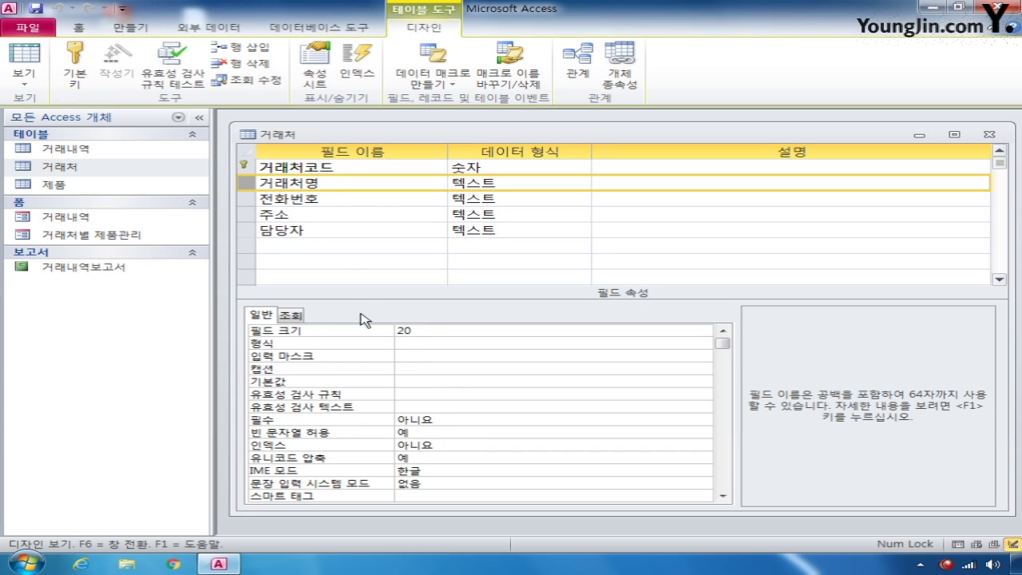
click(469, 444)
click(703, 445)
click(645, 475)
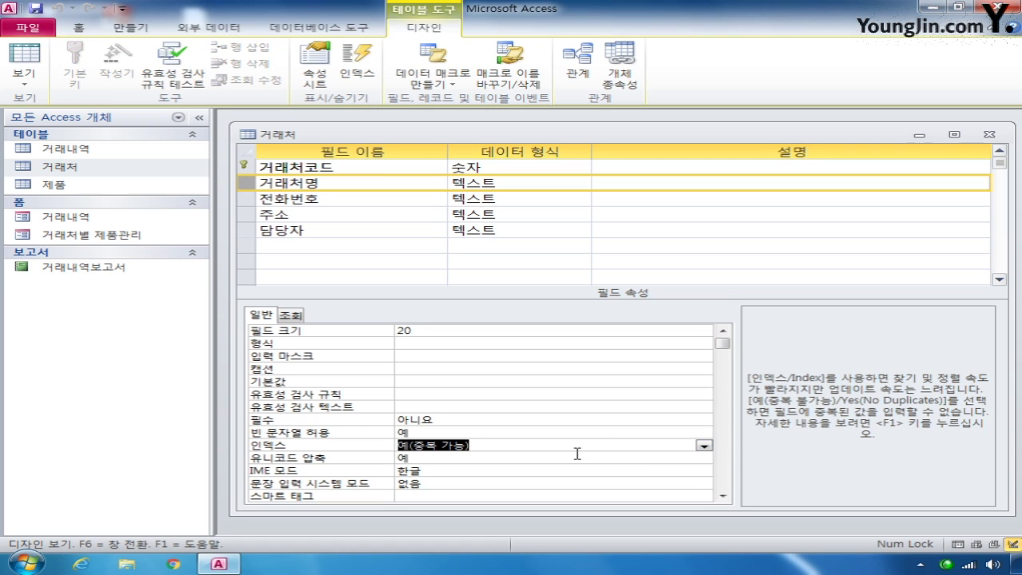
Give the 전화번호 field an input mask starting with 0000-0000;0 and close the 거래처 table with its design saved
click(249, 199)
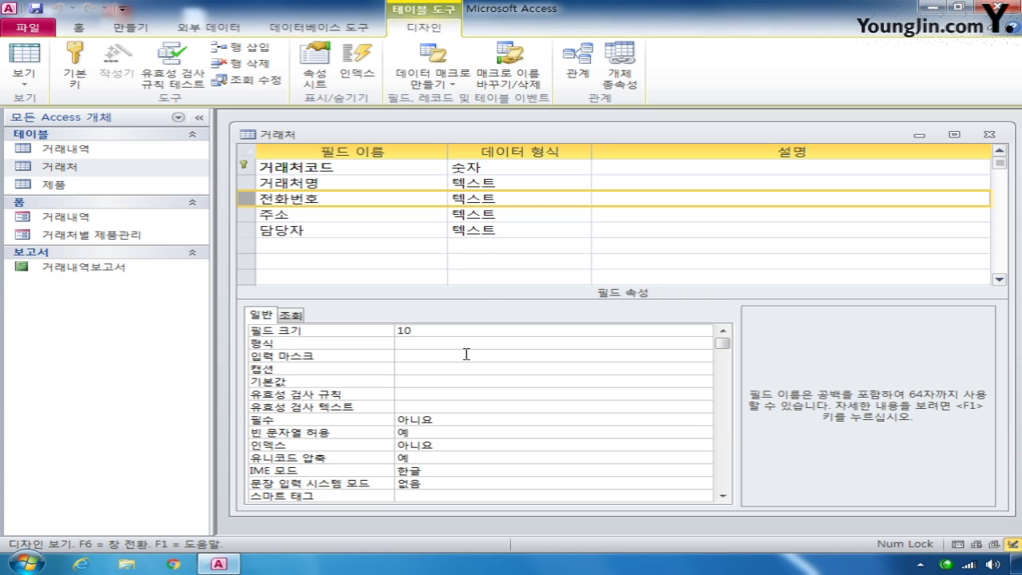
click(423, 357)
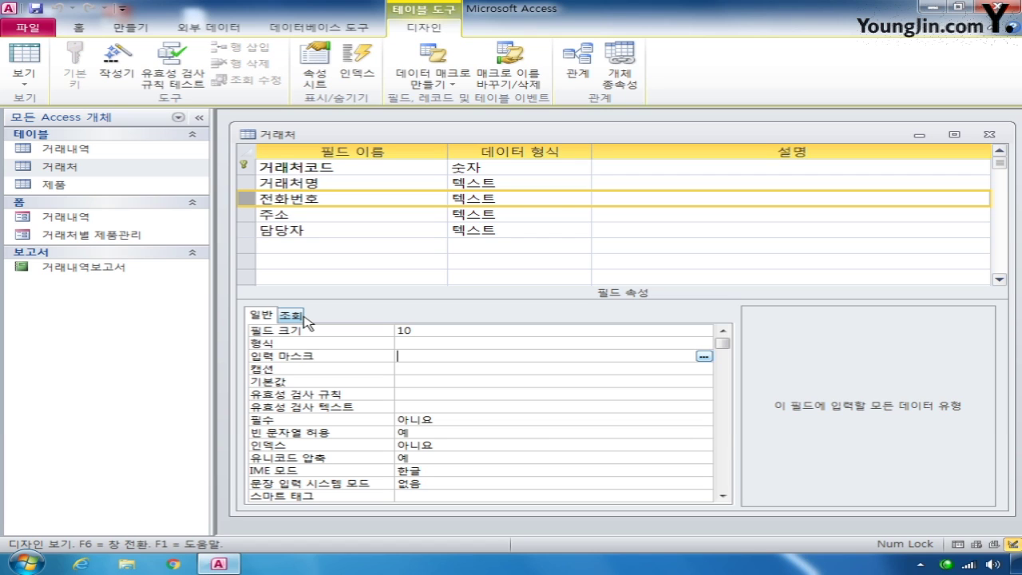
text(0000-000)
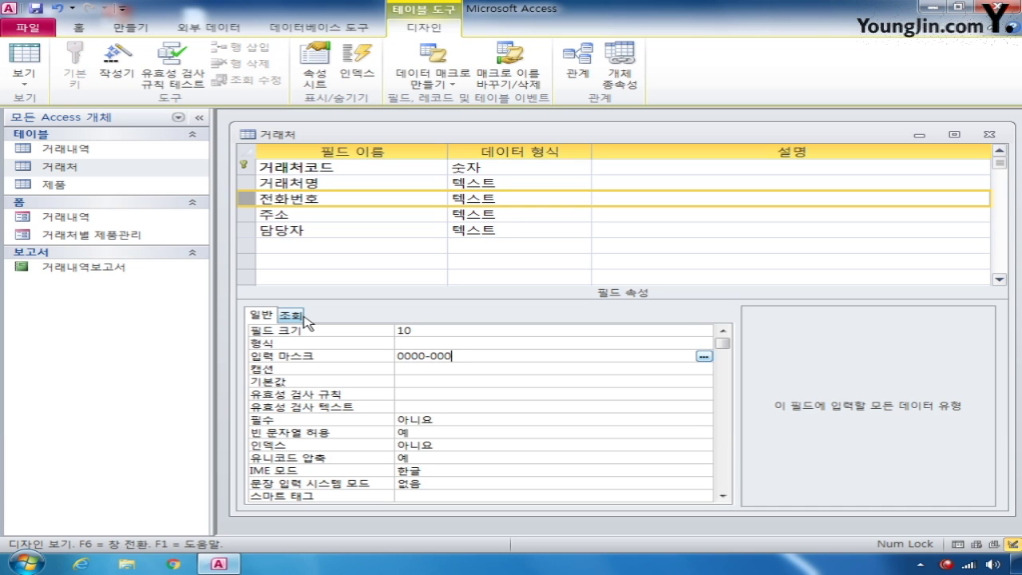
text(0;)
text(0)
text(;0000-0000)
click(991, 134)
click(447, 321)
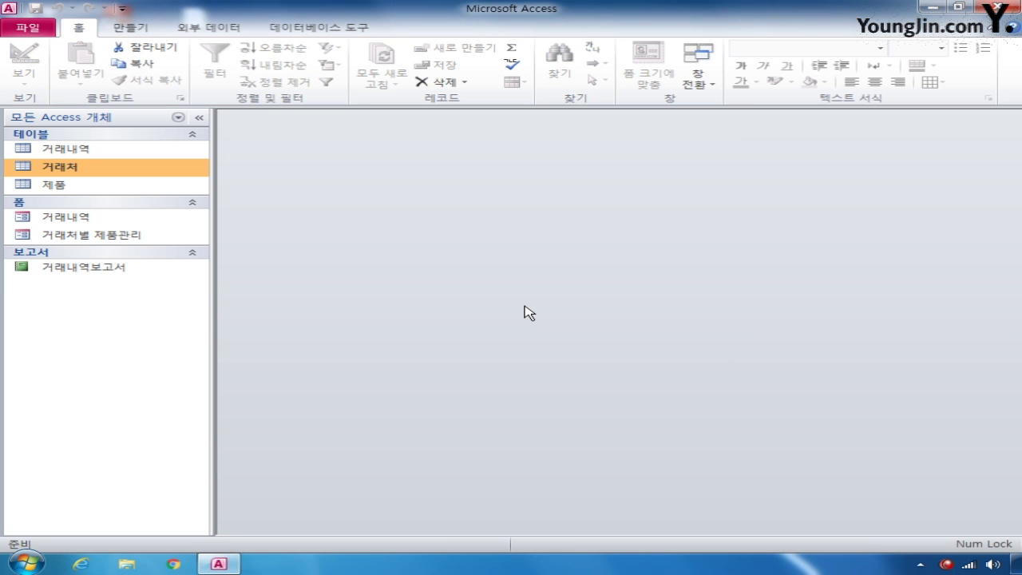
Open the database's relationships window and add the 거래내역, 제품 and 거래처 tables
click(275, 29)
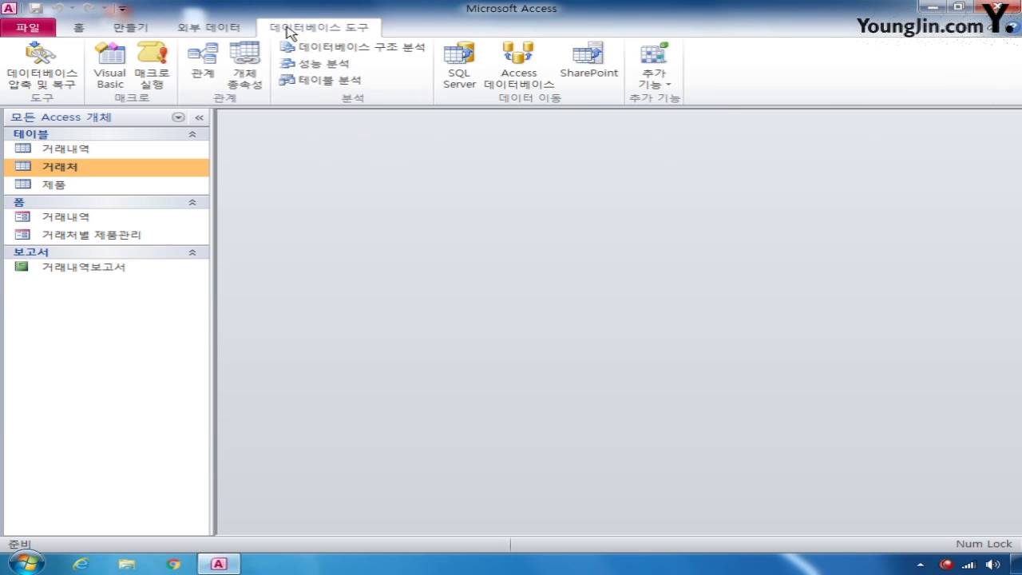
click(217, 75)
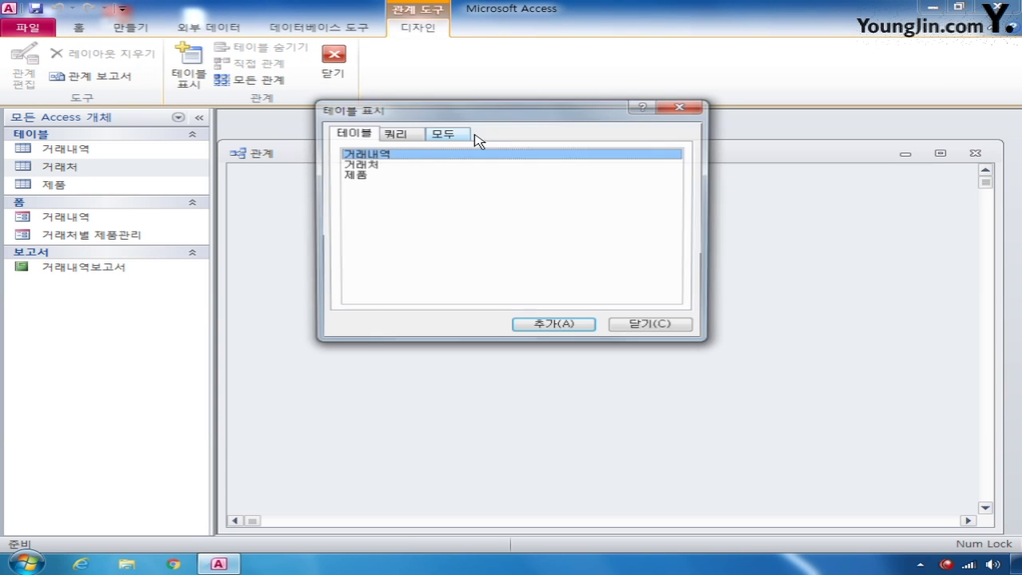
double_click(415, 159)
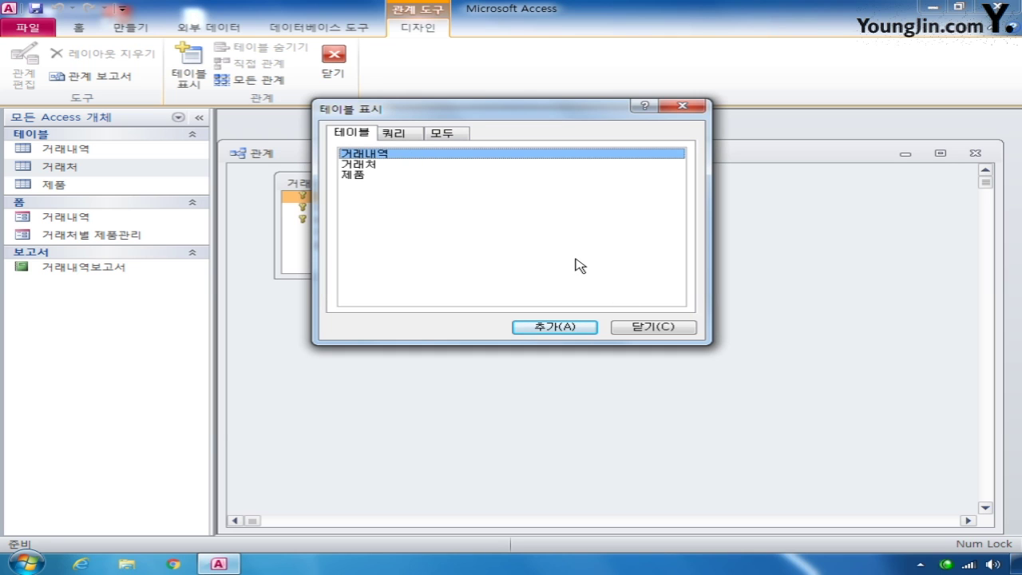
click(385, 175)
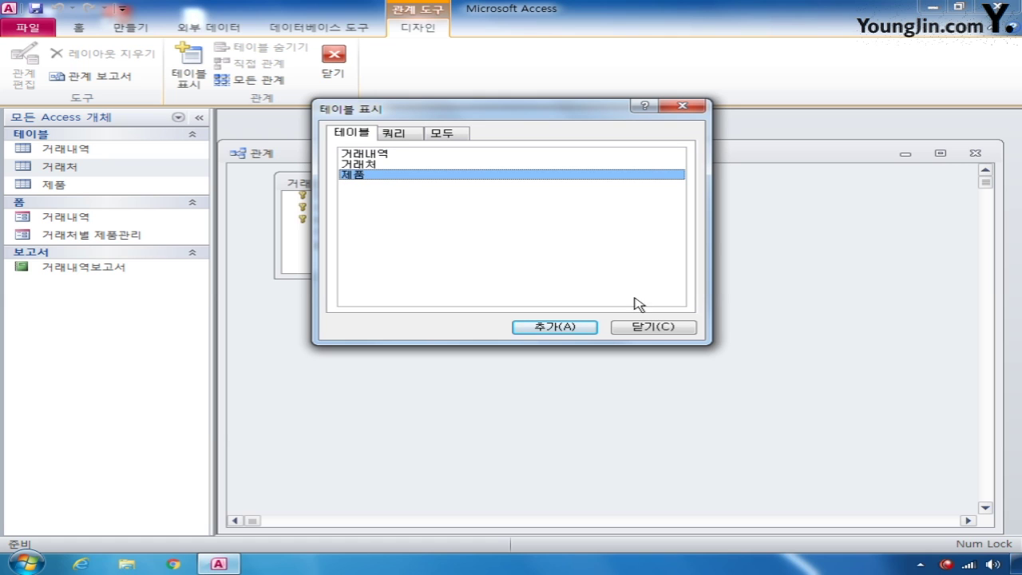
double_click(395, 165)
click(669, 328)
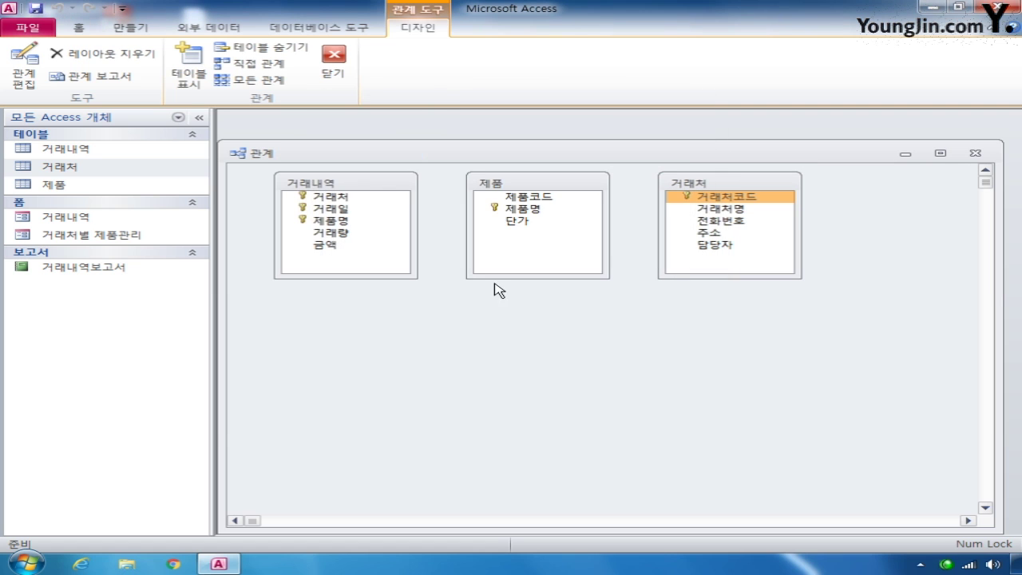
Relate 거래내역 and 제품 on 제품명, enforcing referential integrity and cascading updates to related fields
click(347, 222)
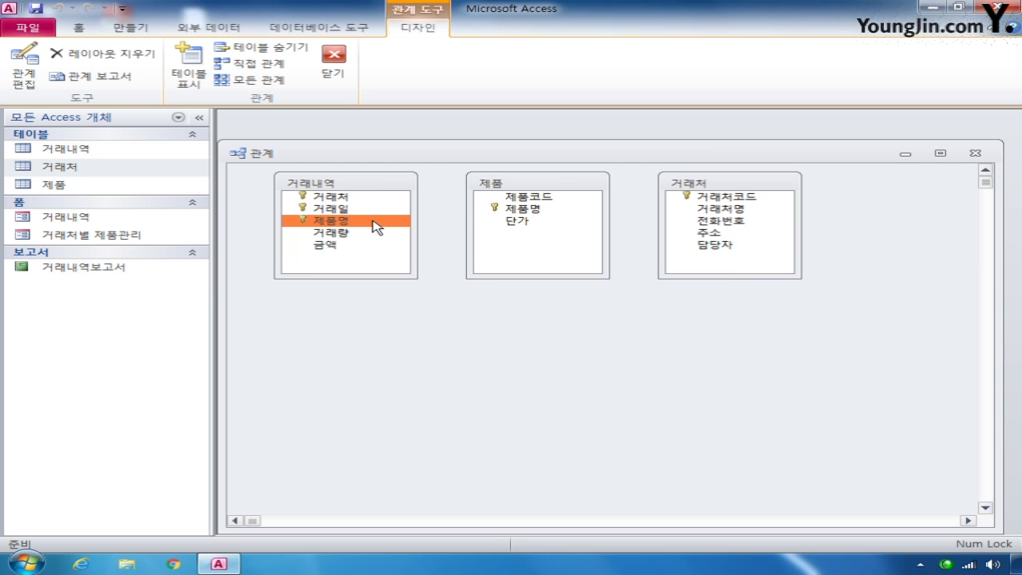
drag(376, 228, 356, 222)
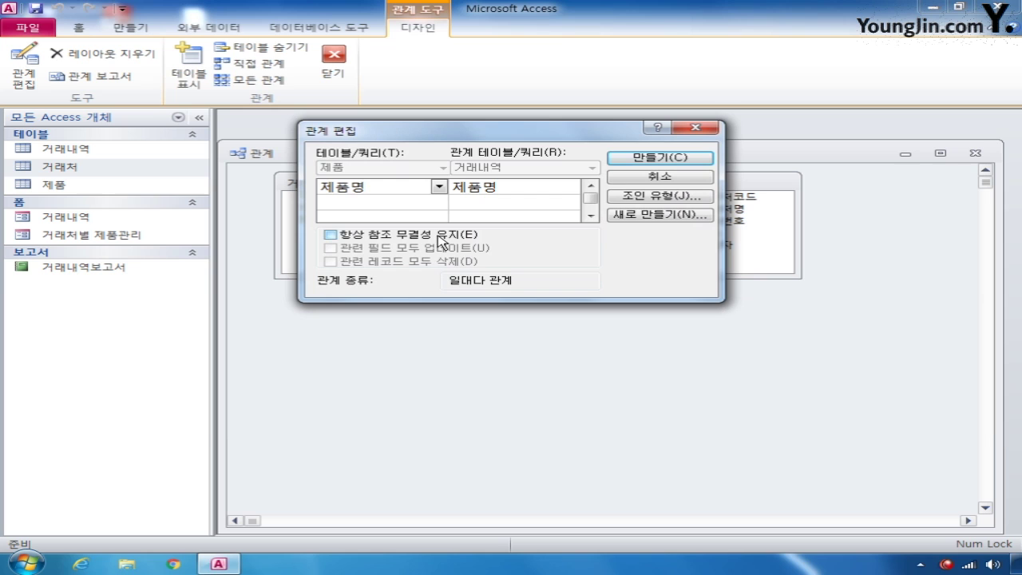
click(436, 237)
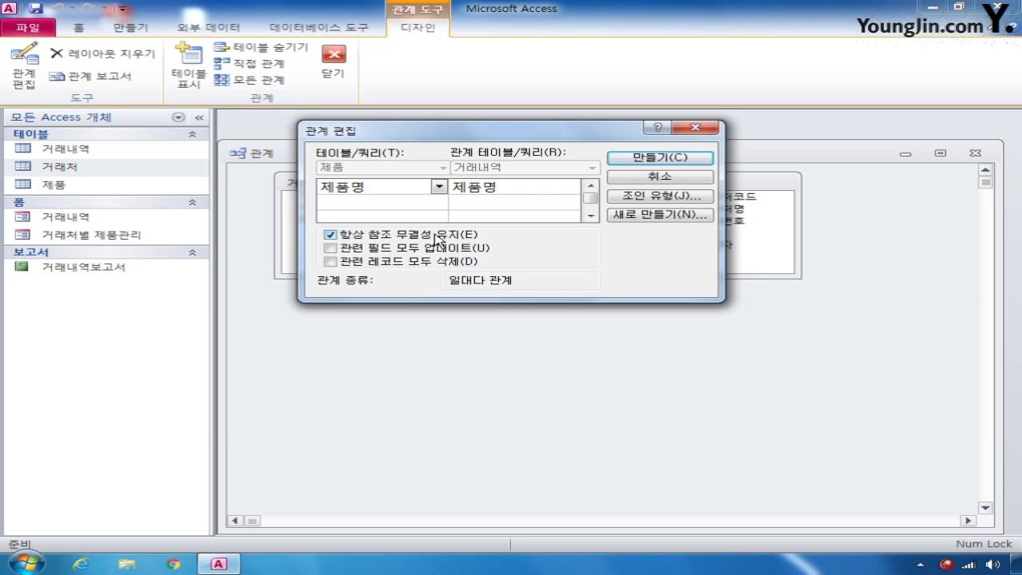
click(412, 249)
click(630, 158)
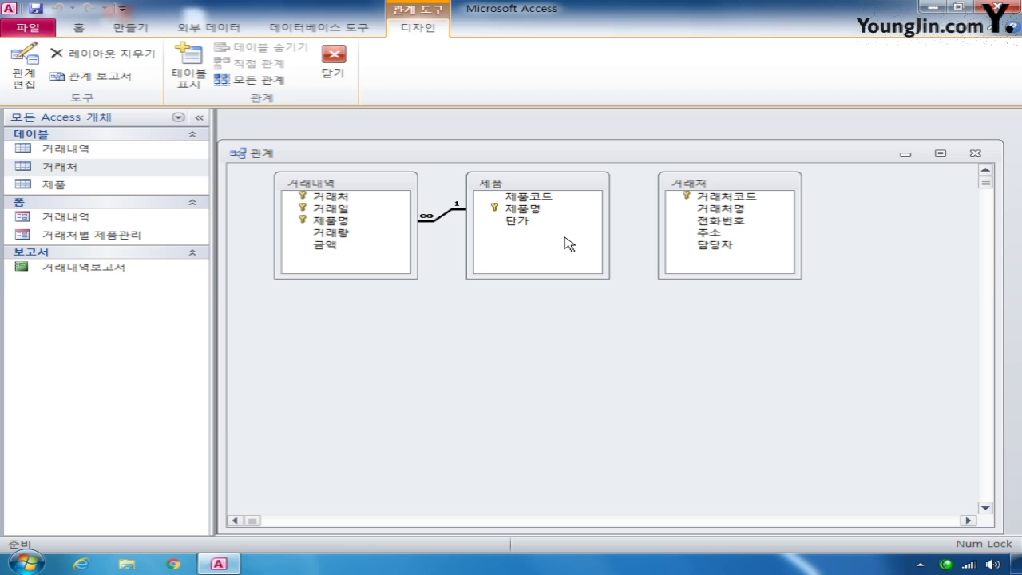
Rearrange the relationship diagram with 제품 in 거래내역's former place and 거래내역 below, between 제품 and 거래처
drag(360, 189, 587, 308)
drag(549, 183, 372, 195)
click(540, 327)
click(580, 316)
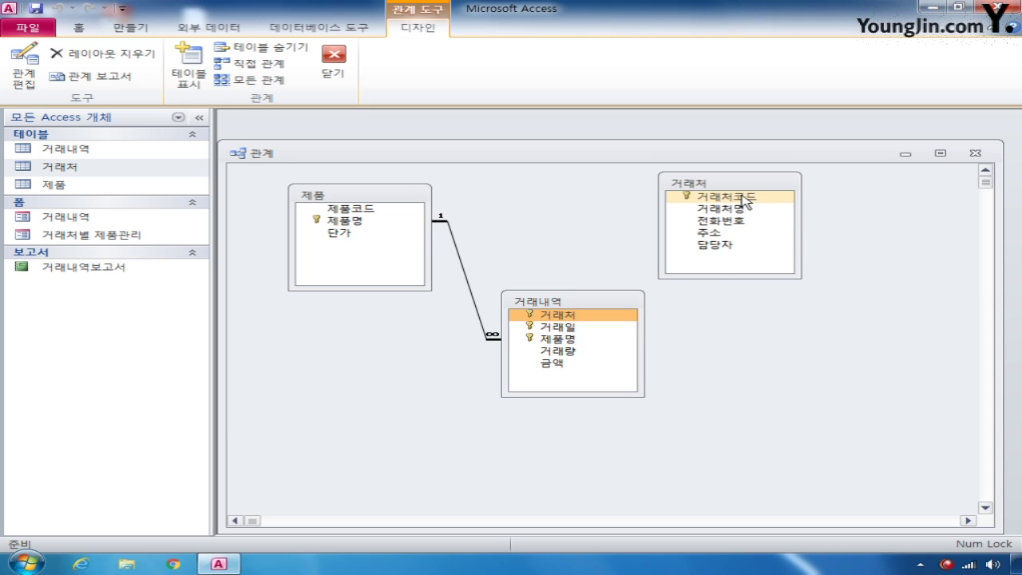
Relate 거래처코드 in 거래처 to 거래처 in 거래내역 with referential integrity and cascading updates, and close the relationships window with its layout saved
drag(753, 204, 579, 317)
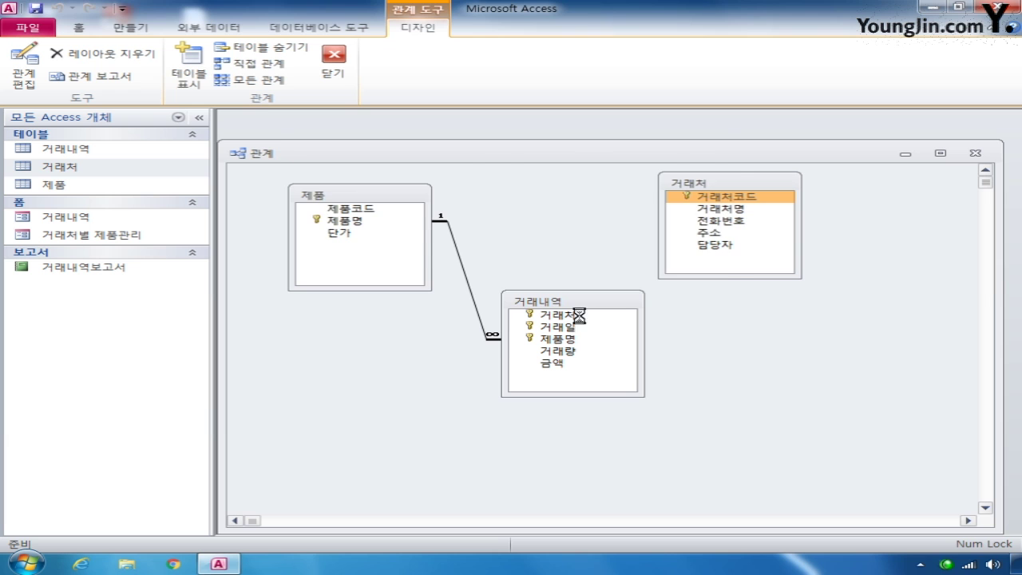
click(389, 235)
click(376, 248)
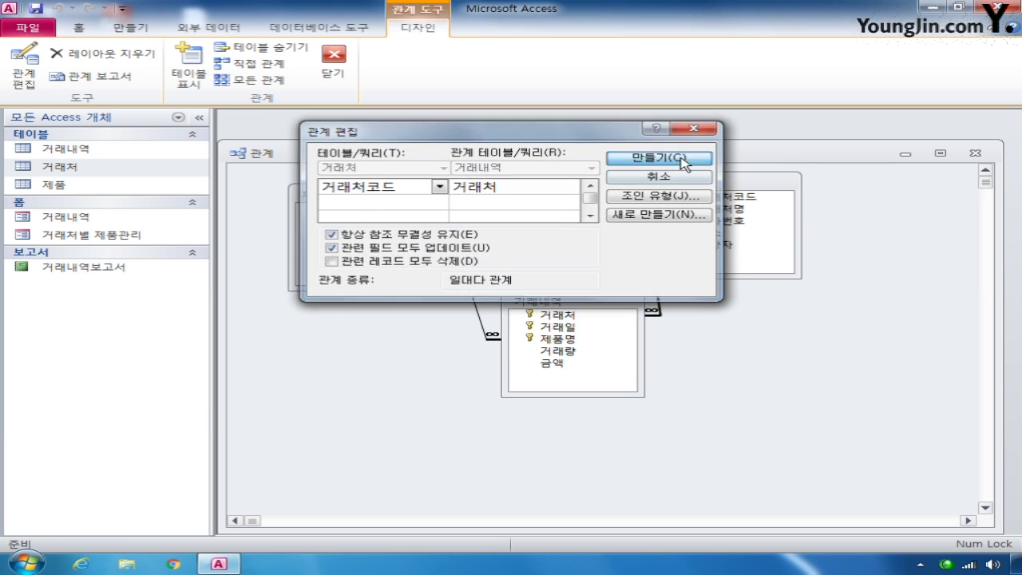
click(679, 158)
click(975, 153)
click(399, 324)
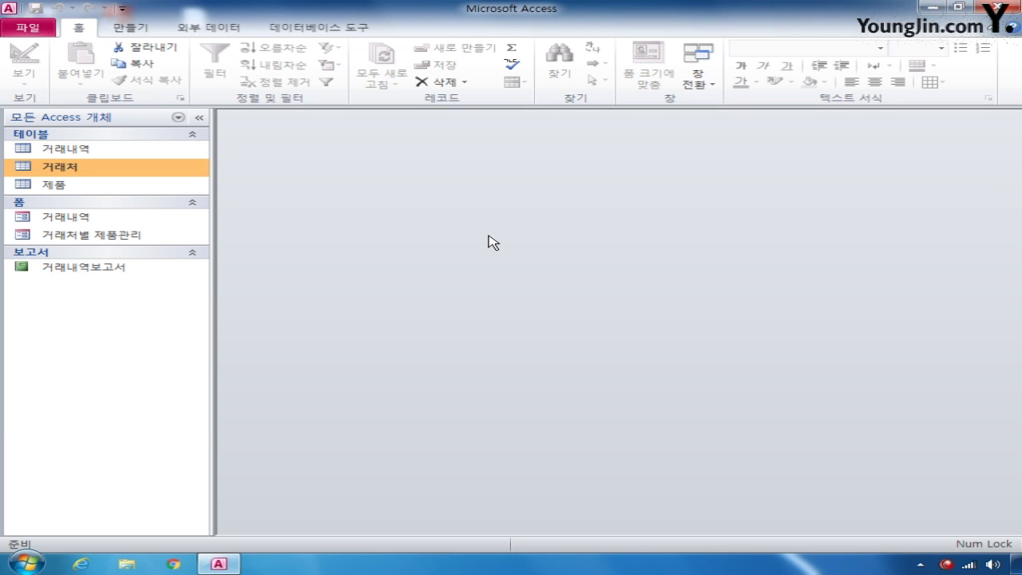
Start importing the Excel workbook 추가제품.xlsx as a new table in the current database
click(210, 27)
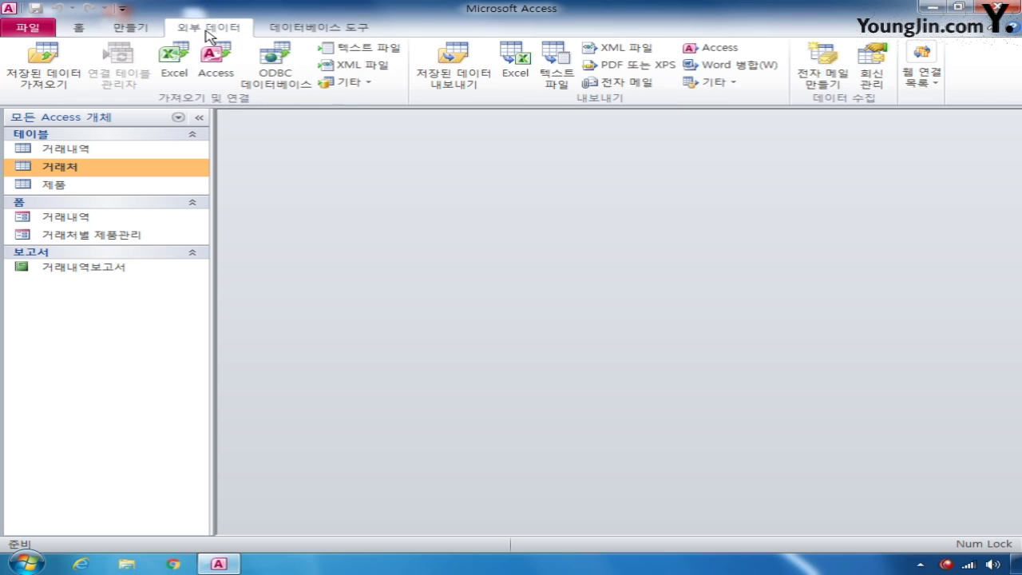
click(174, 60)
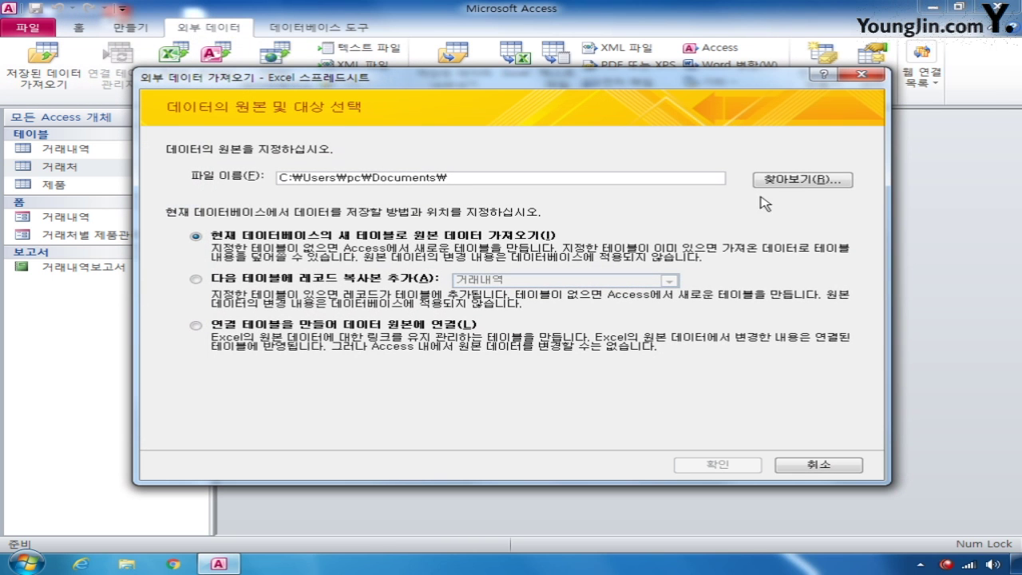
click(805, 181)
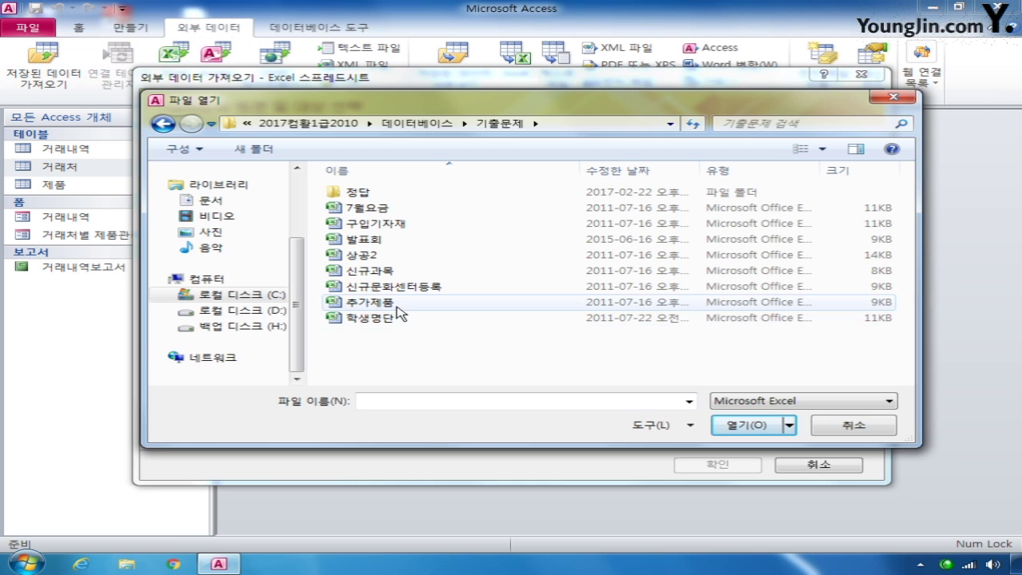
double_click(388, 302)
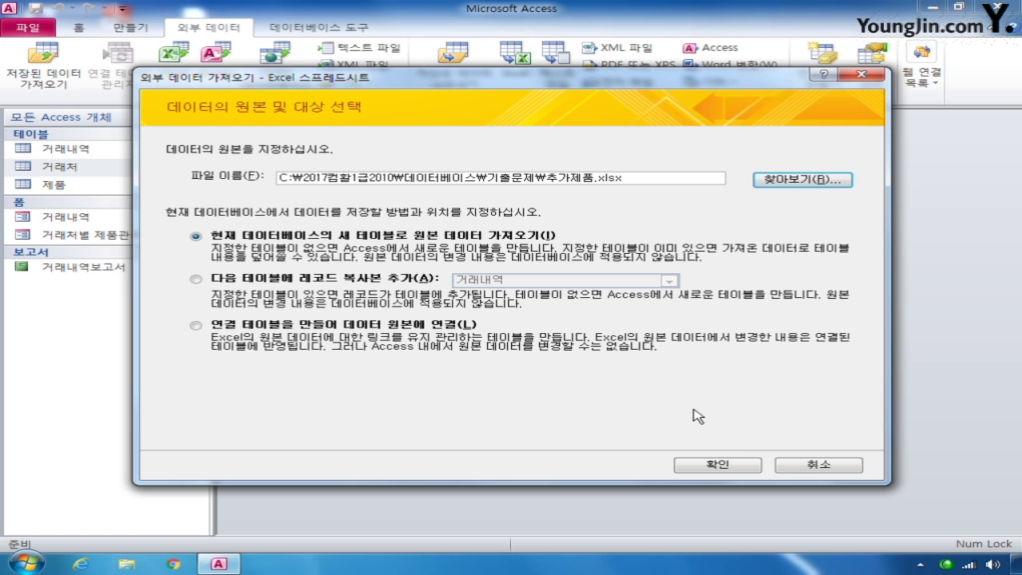
click(710, 463)
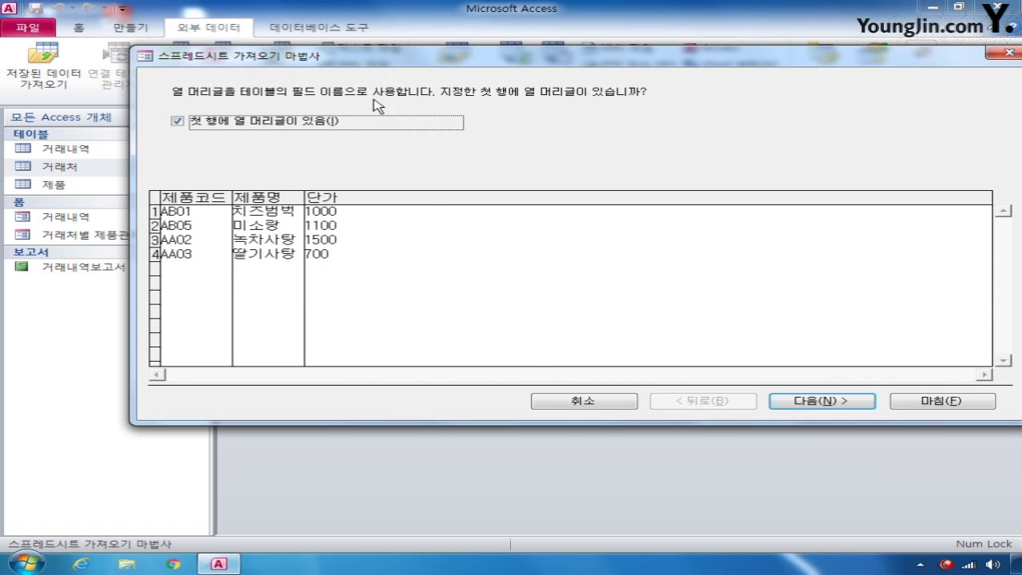
Use the first row as column headings and choose 제품코드 as the imported table's primary key
click(831, 399)
click(830, 401)
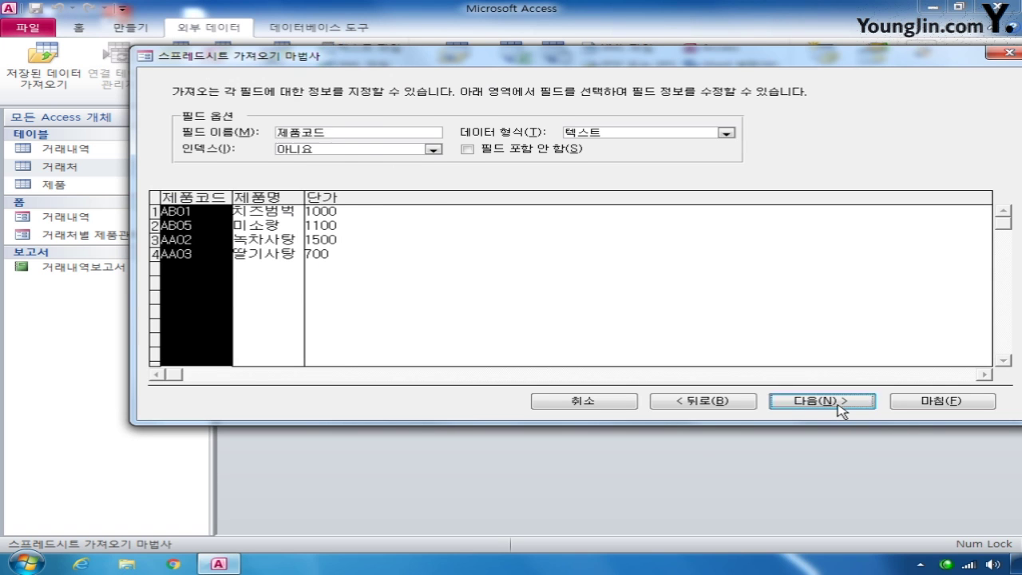
click(412, 148)
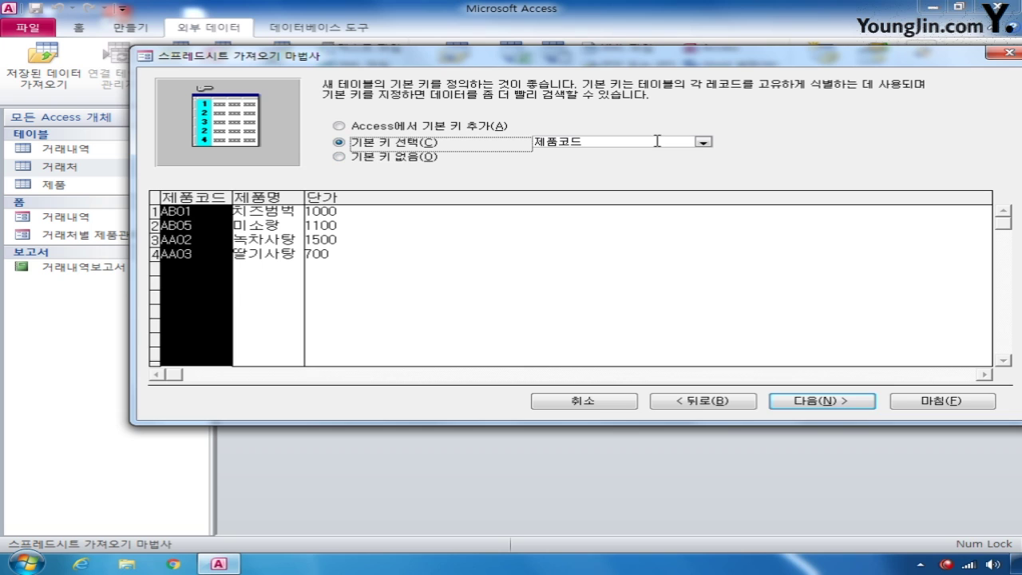
click(705, 149)
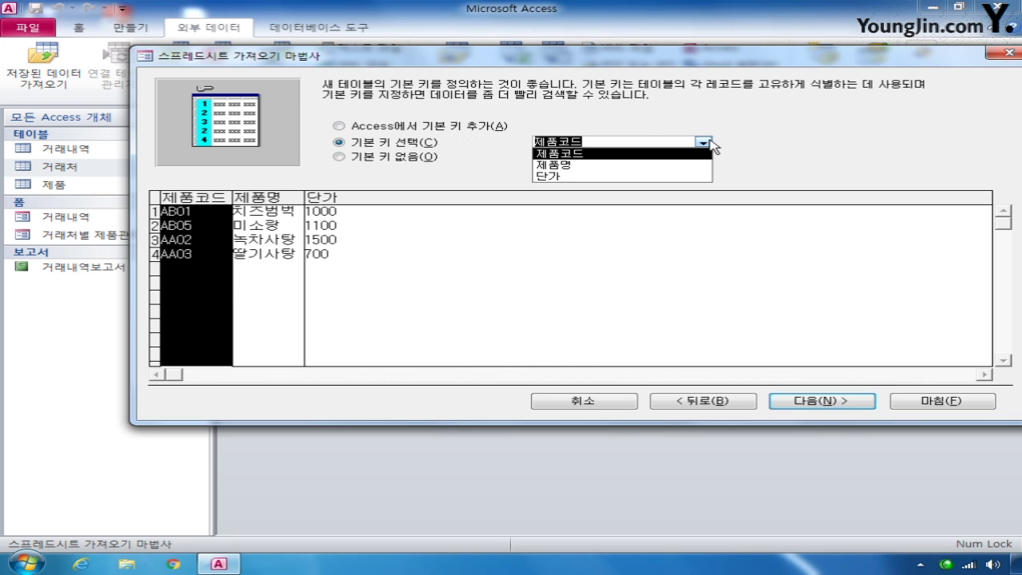
click(668, 167)
click(845, 401)
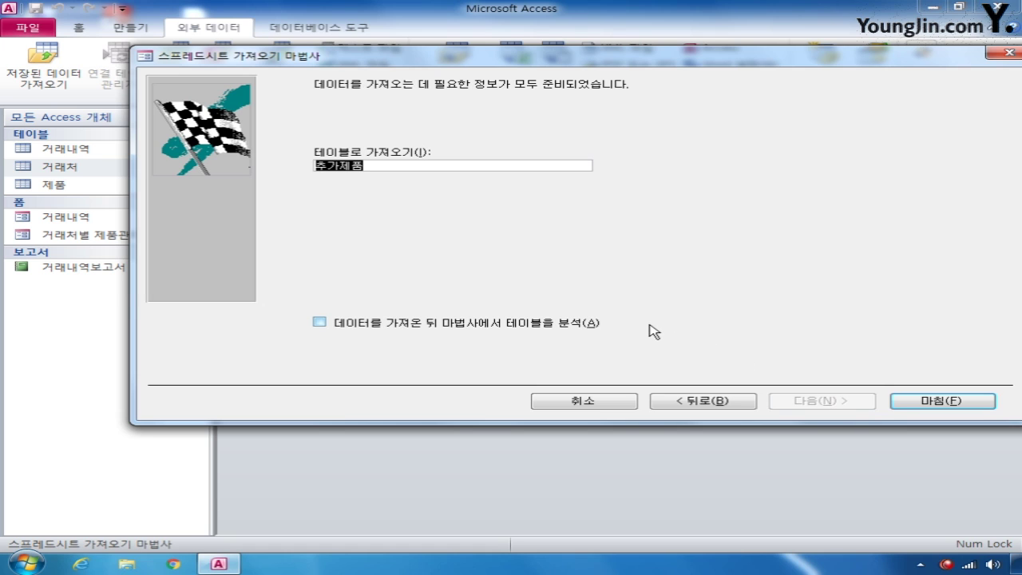
Finish the import into a table named 추가제품 without saving the import steps
click(408, 164)
click(966, 404)
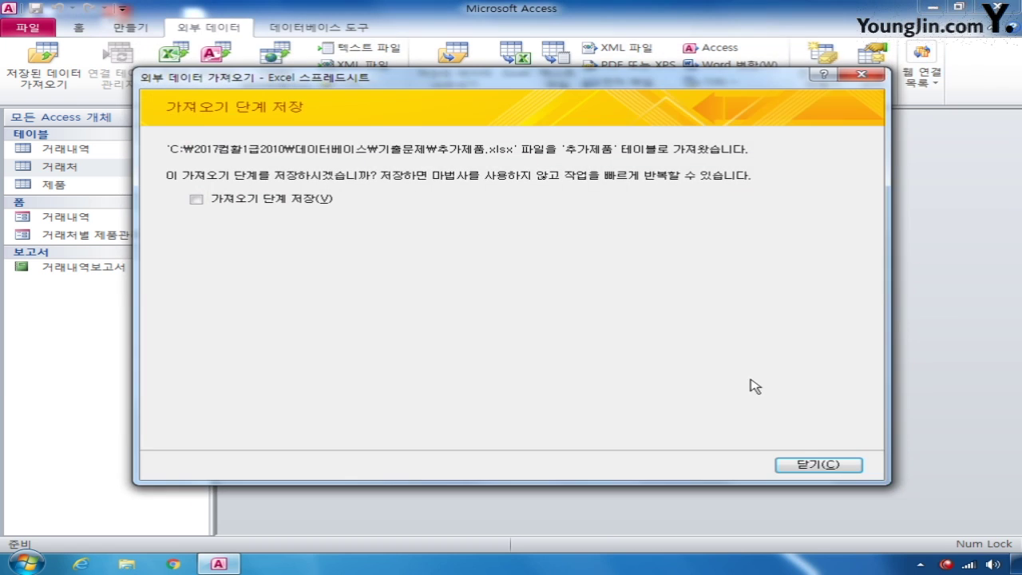
click(836, 467)
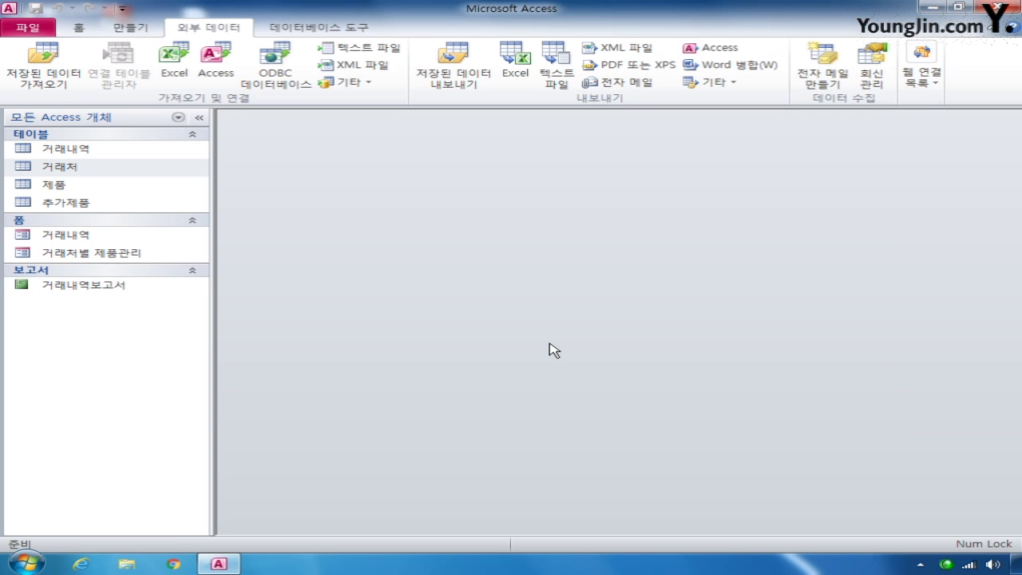
Open the 거래내역 form in design view and set its record source to 거래내역
right_click(75, 233)
click(136, 276)
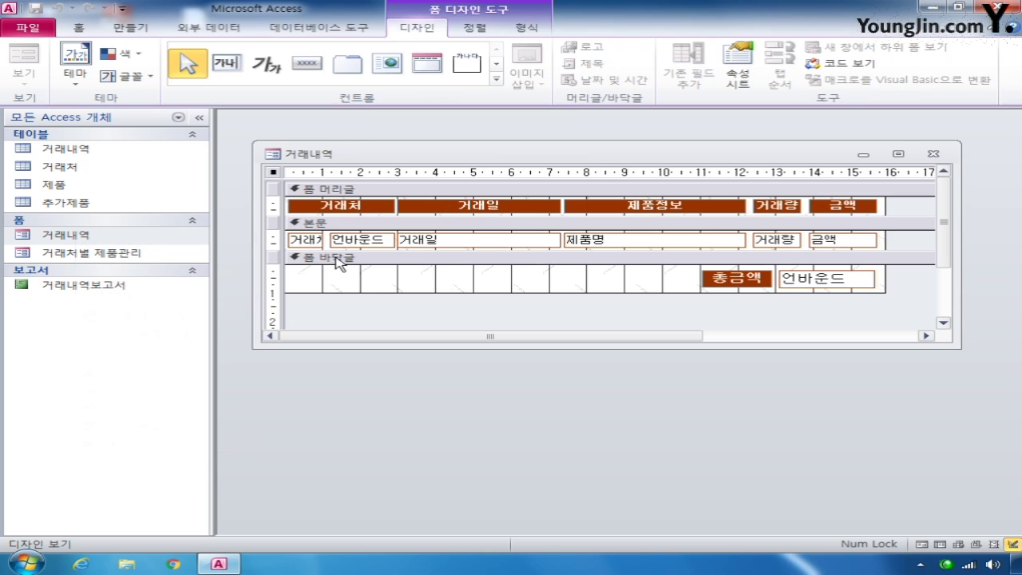
click(738, 68)
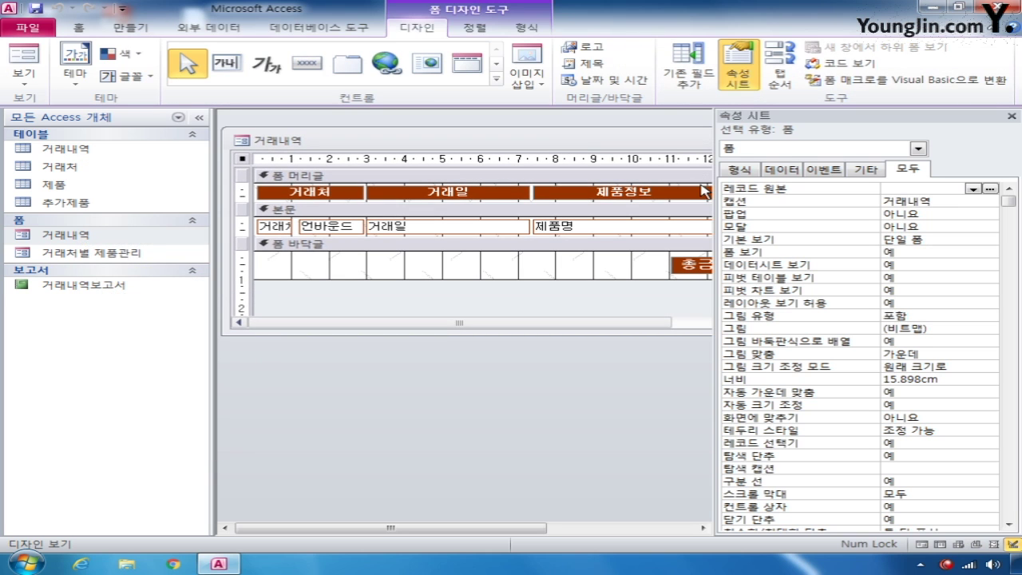
click(976, 191)
click(946, 236)
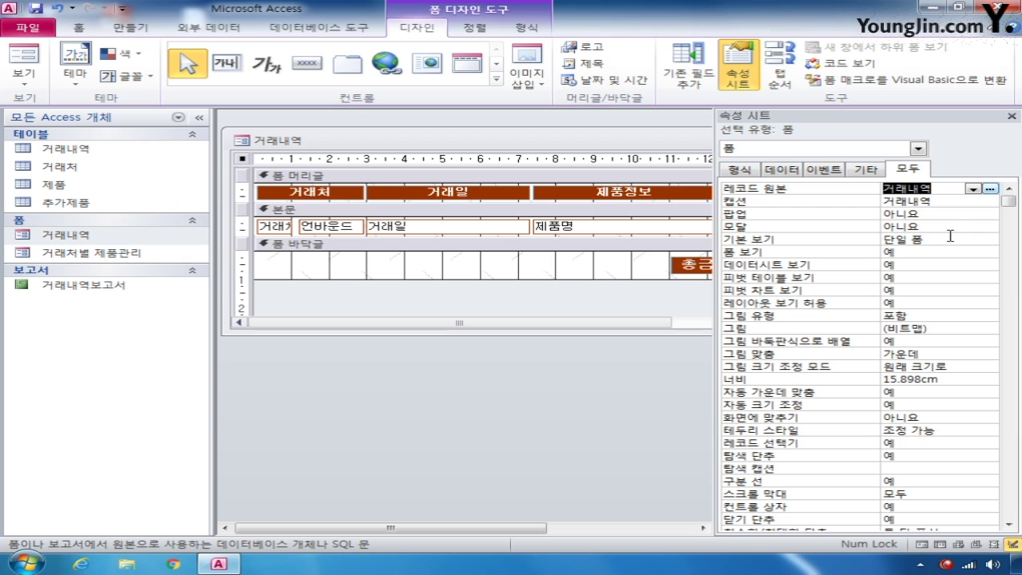
Set the 거래내역 form's default view to 연속 폼
click(950, 237)
click(990, 239)
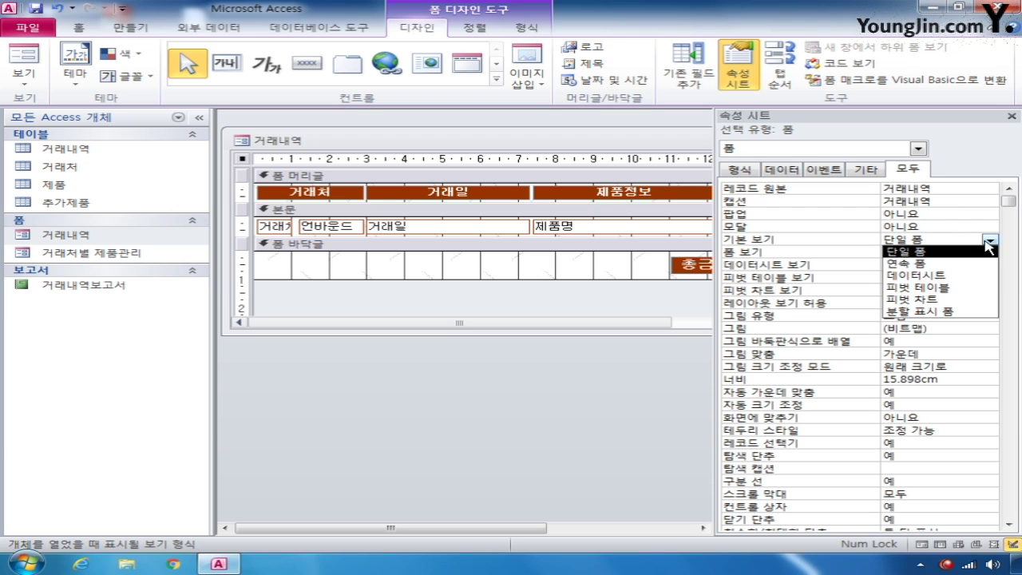
click(967, 263)
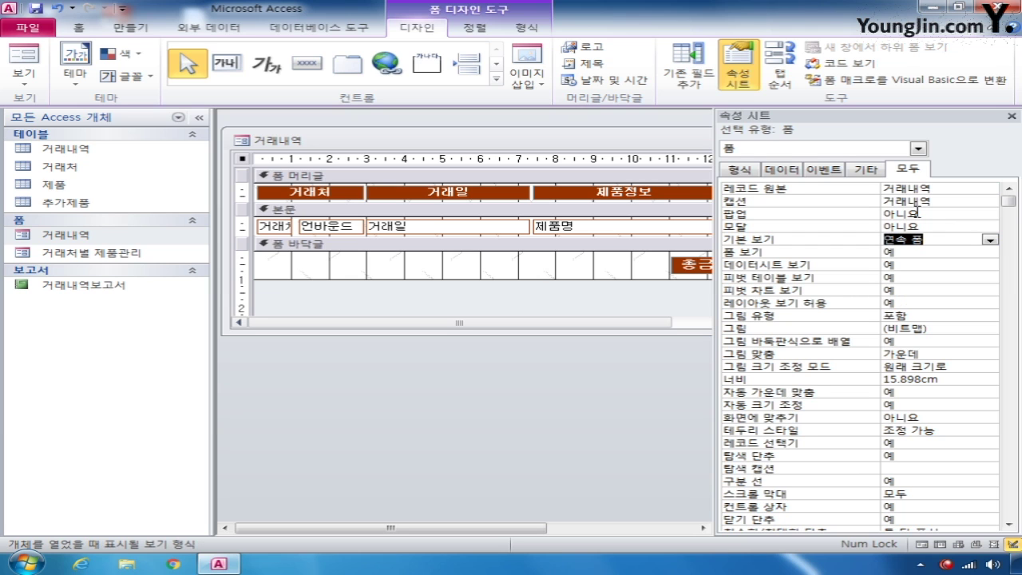
Select the txt거래처명 text box, examine the 거래처 table's fields and records, and close that table again
click(918, 149)
click(835, 220)
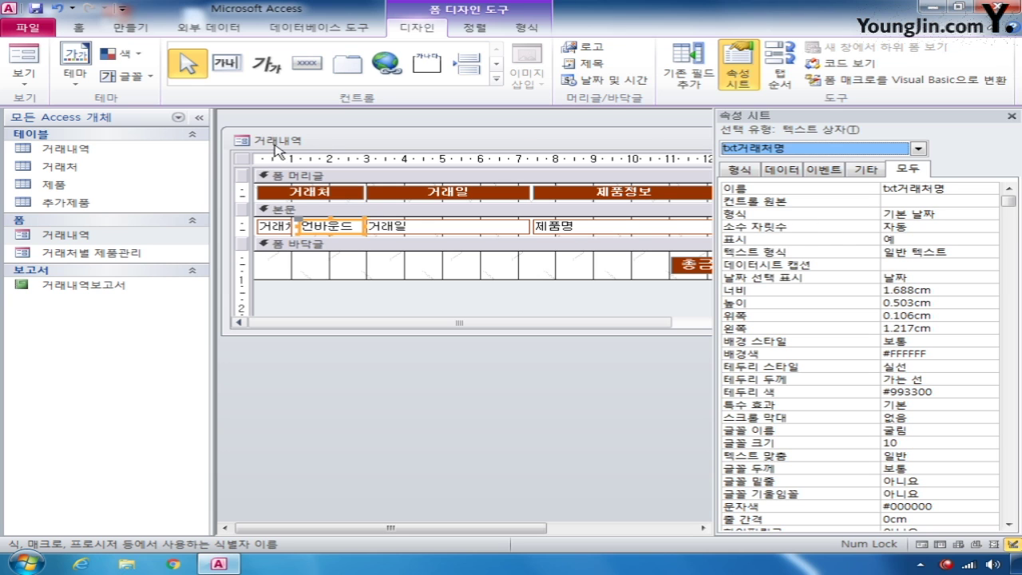
double_click(102, 167)
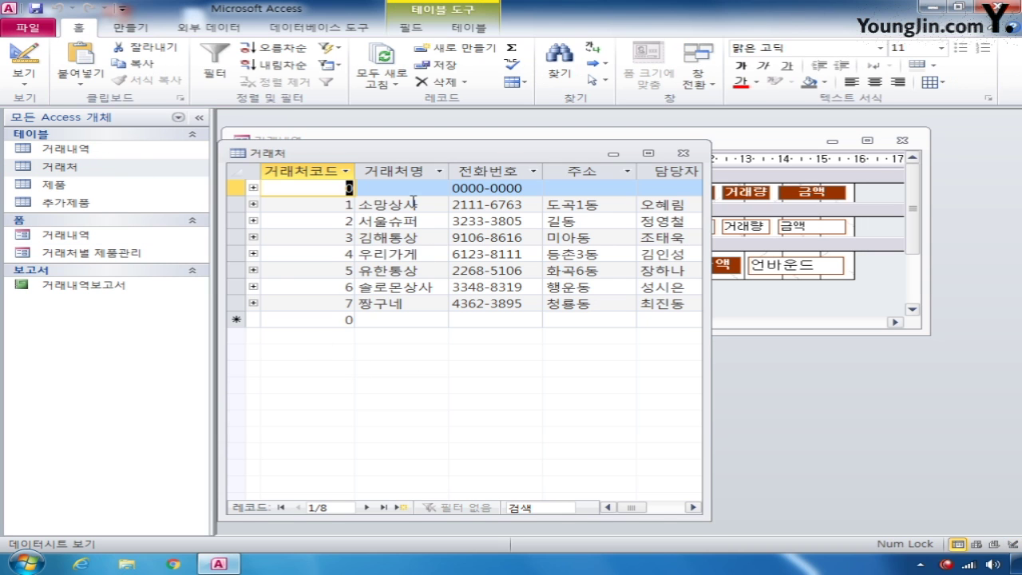
click(253, 221)
click(253, 221)
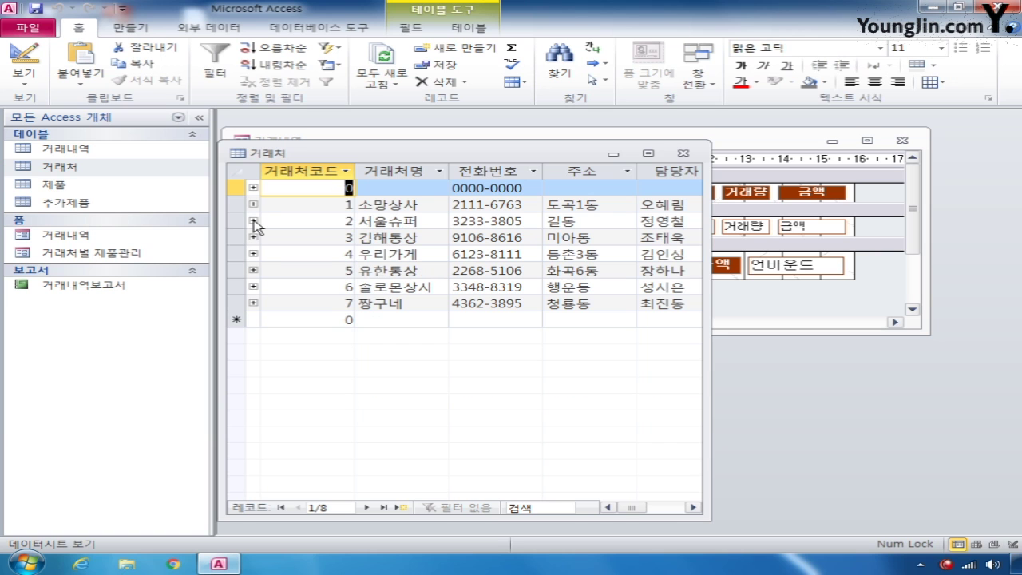
click(683, 153)
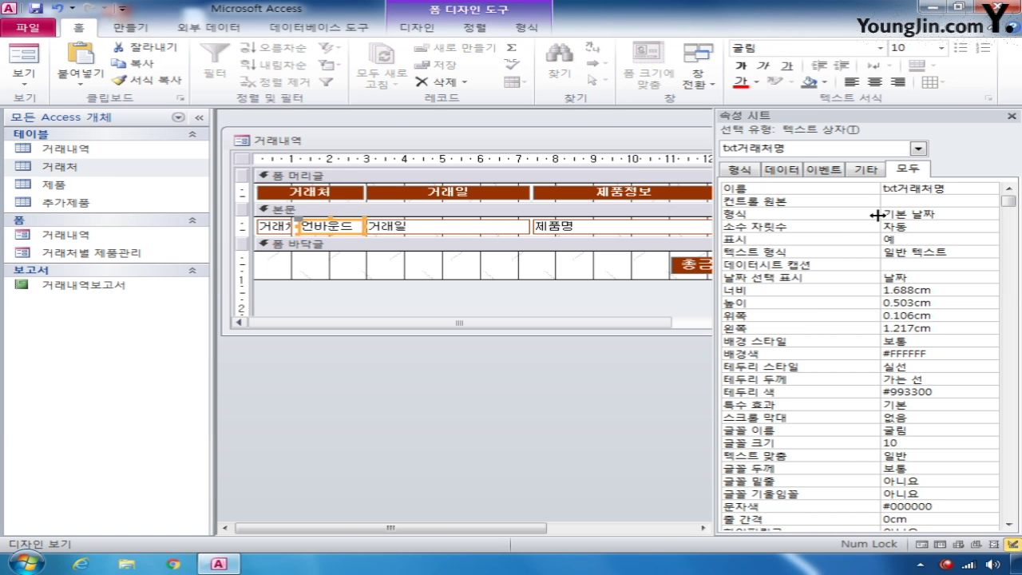
Start txt거래처명's control source in the zoom editor with the expression skeleton =dlookup("","","")
right_click(921, 199)
click(918, 226)
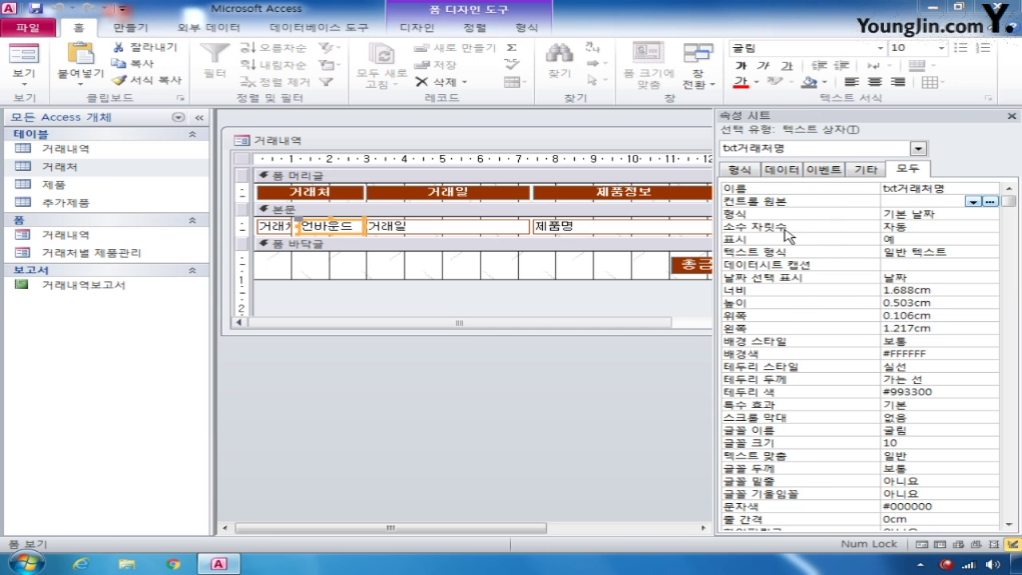
text(=)
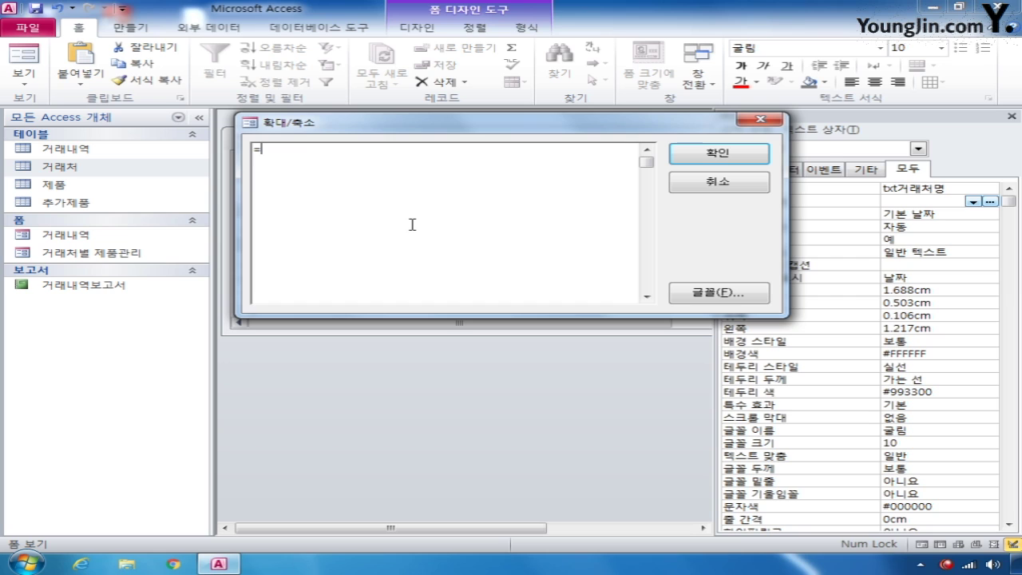
text(ㅇ)
text(l)
text(ookup)
text(("")
text(,"","")
key(Left)
key(Left)
key(Left)
Fill in the dlookup arguments with 거래처 as the source table and [거래처명] as the returned field
text(r)
key(BackSpace)
key(Hangul)
text(거래처)
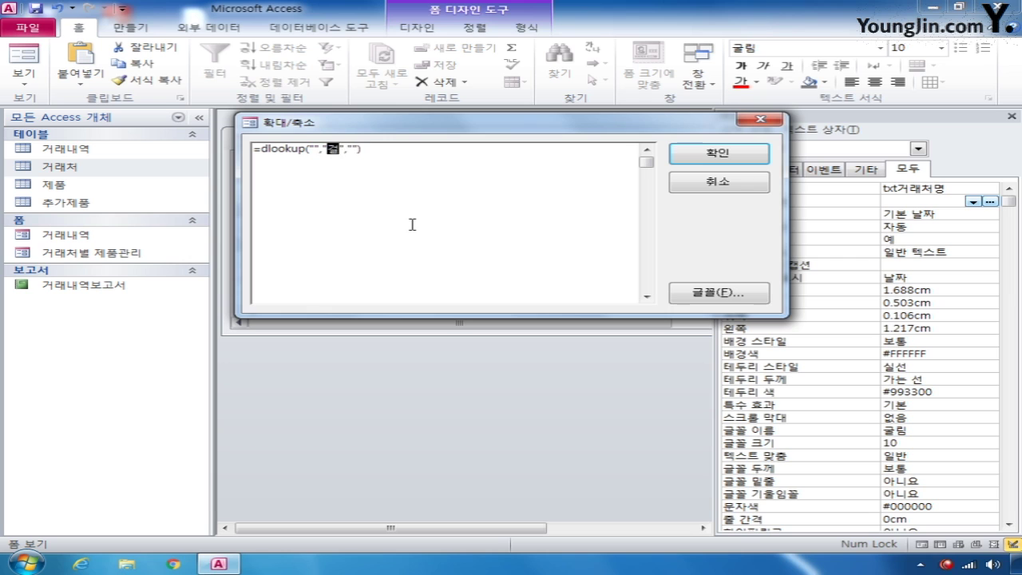
key(Left)
key(Left)
key(Left)
key(Left)
key(Left)
key(Left)
text([거래처명)
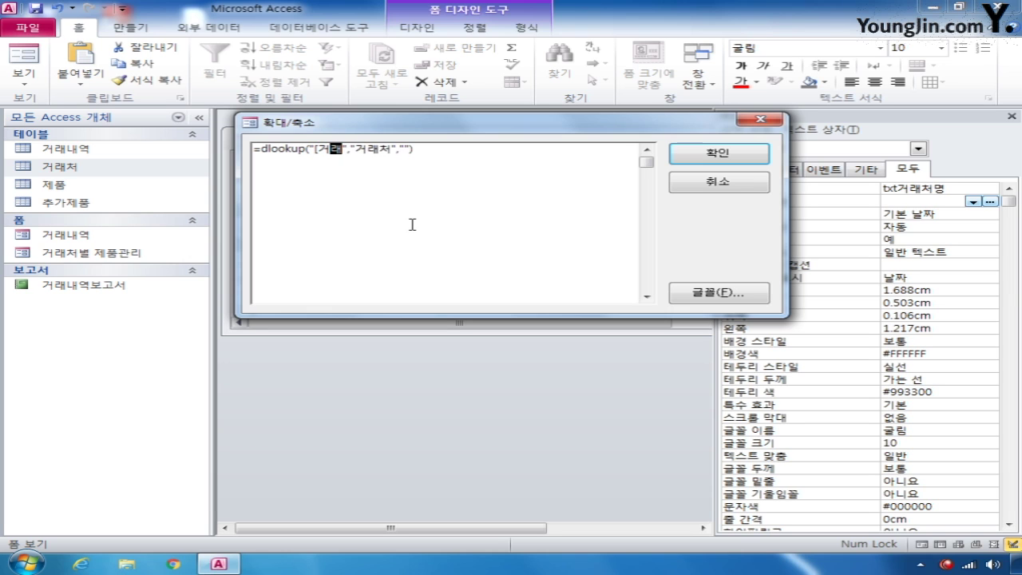
text(])
Add the lookup criterion [거래처코드]=[txt거래처코드] and apply the finished expression to txt거래처명
key(Right)
key(Right)
key(Right)
key(Right)
key(Right)
key(Right)
key(Right)
key(Right)
key(Right)
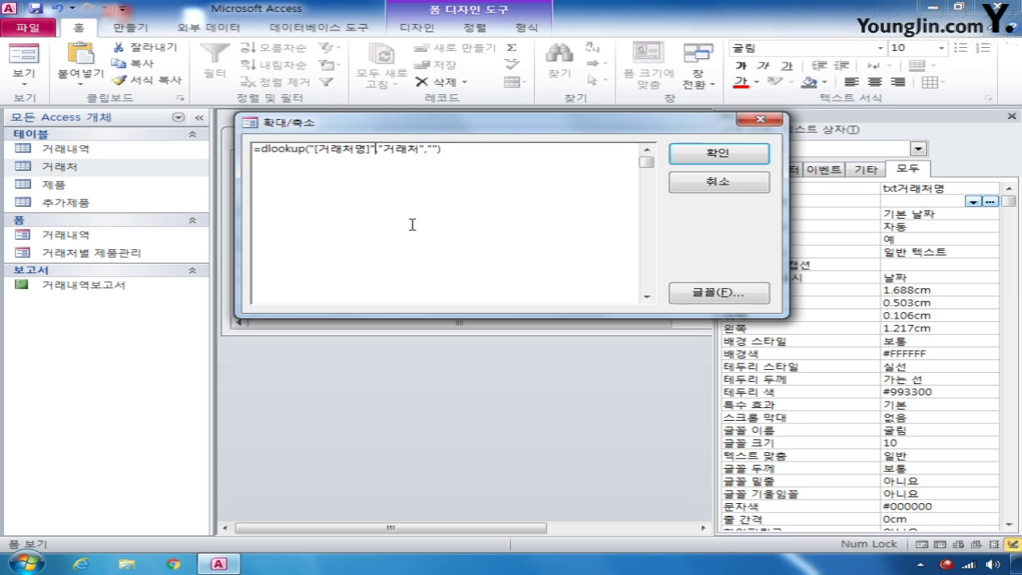
key(Right)
drag(482, 127, 555, 257)
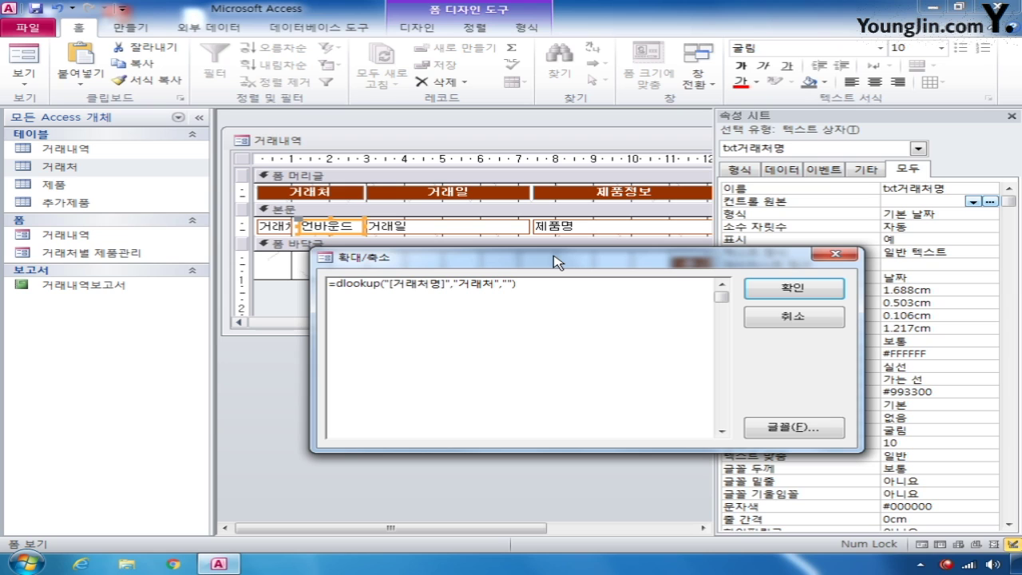
text([거래처명]","거래처","[거래처코드]=[txt거래처코드)
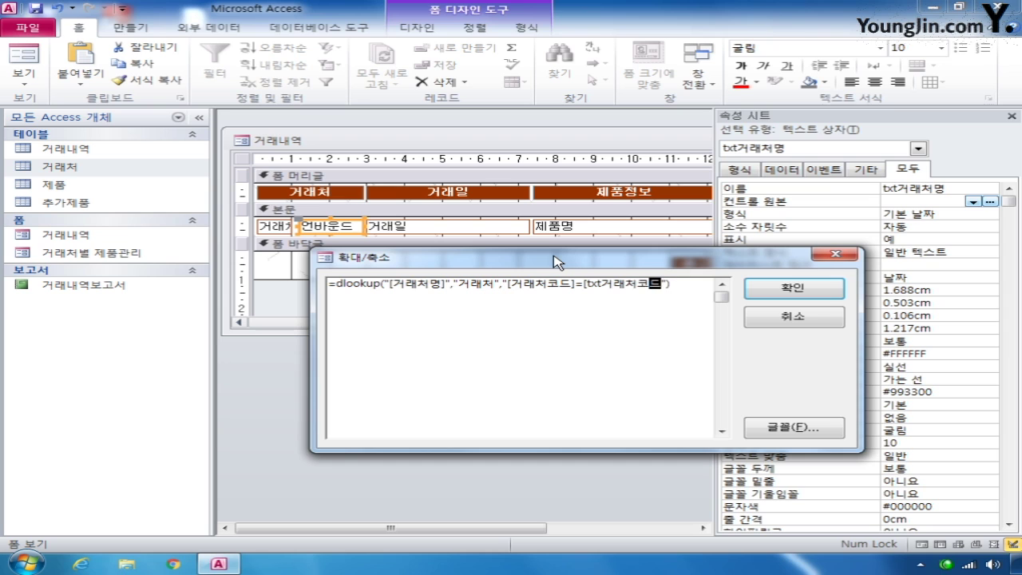
text(])
click(783, 302)
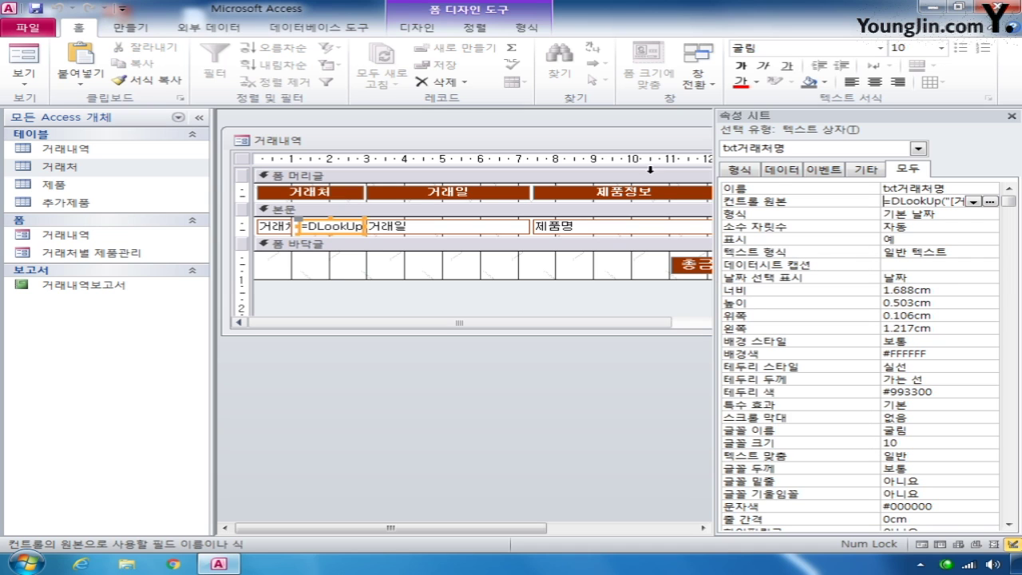
Set the tab stop property of the txt금액 text box to 아니요
click(919, 149)
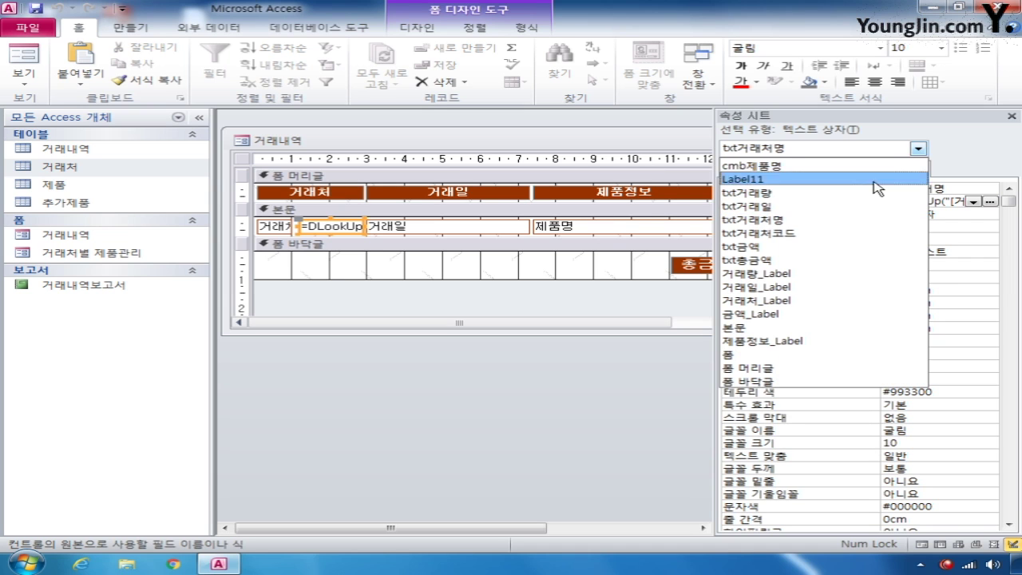
click(799, 247)
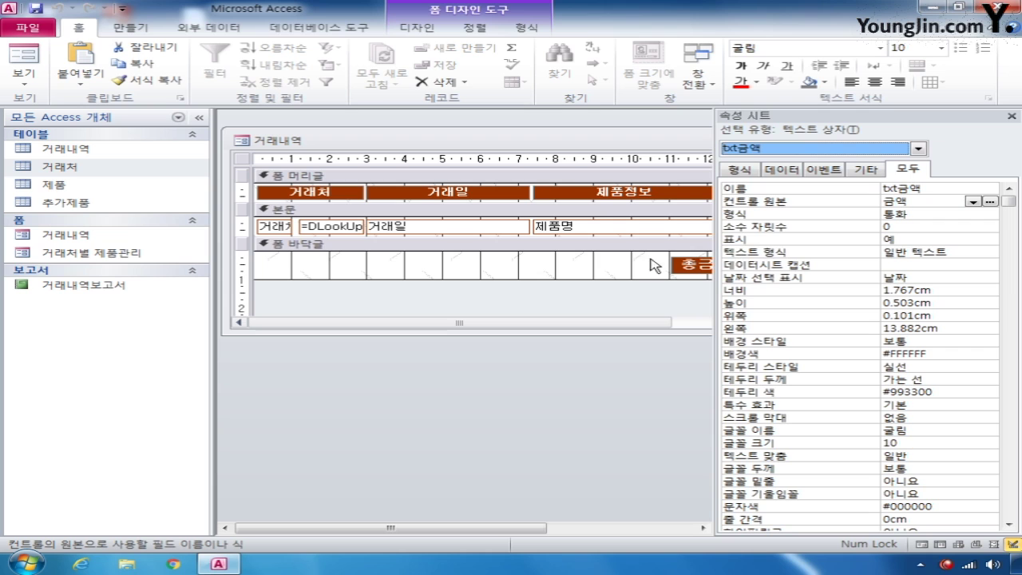
drag(535, 319, 677, 323)
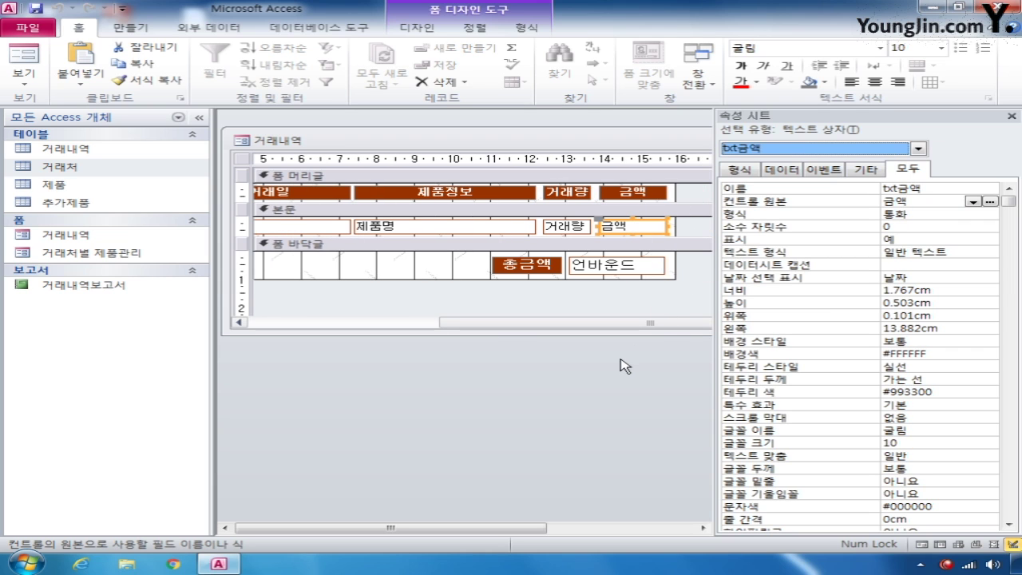
click(1011, 210)
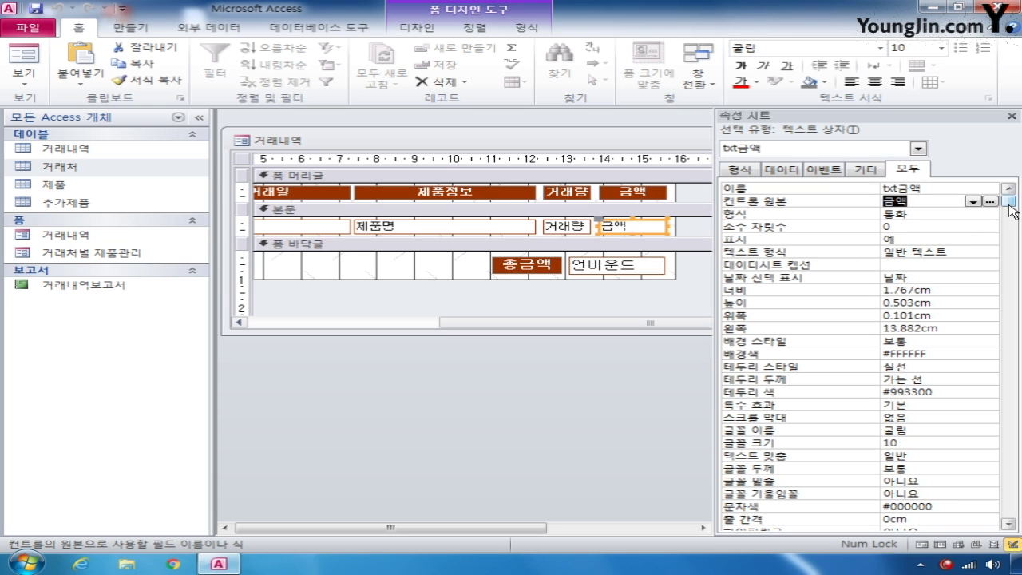
drag(1011, 209, 1013, 497)
click(904, 430)
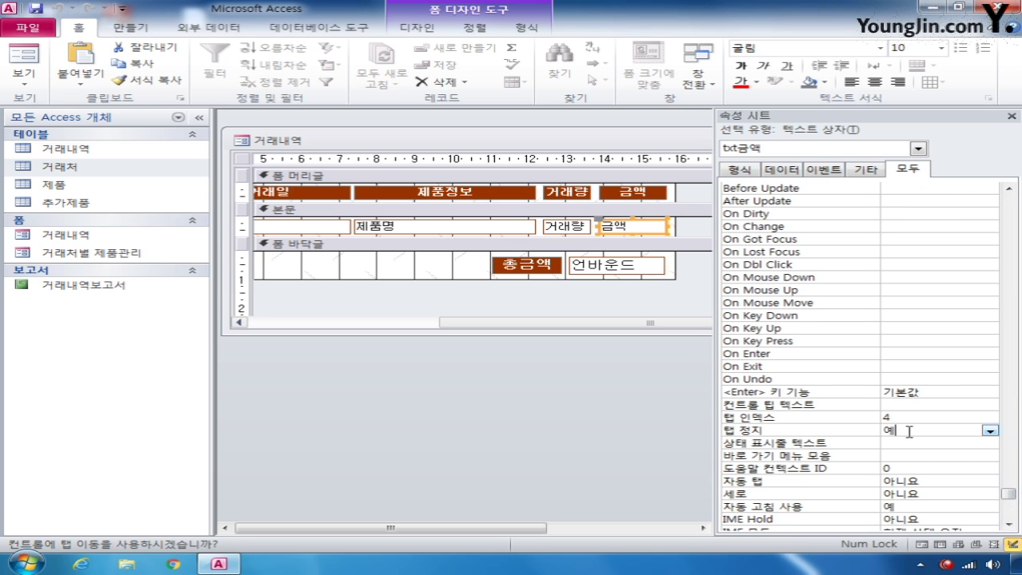
click(989, 430)
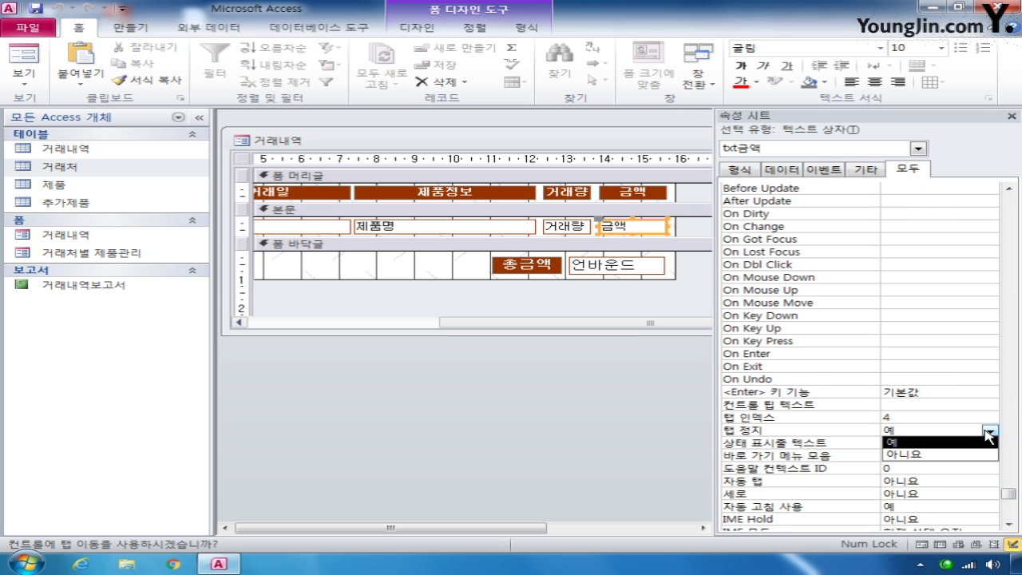
click(959, 456)
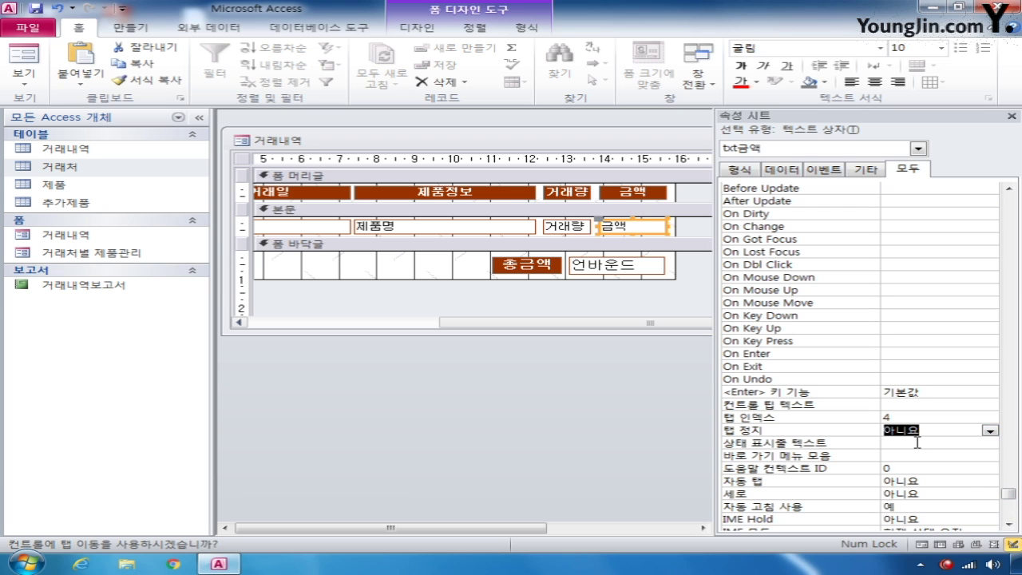
Set the control source of the txt총금액 text box to =sum([금액])
click(918, 149)
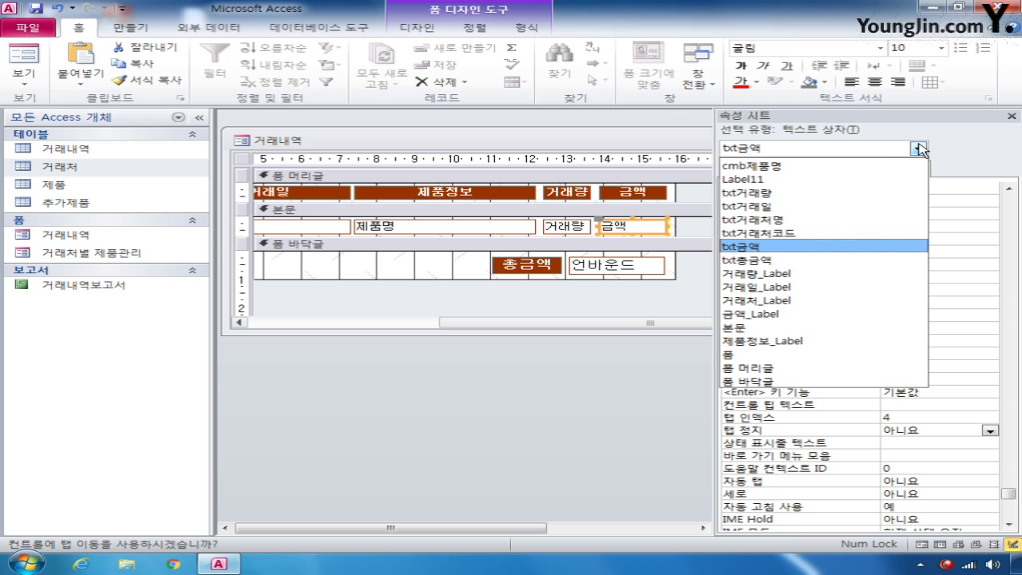
click(802, 260)
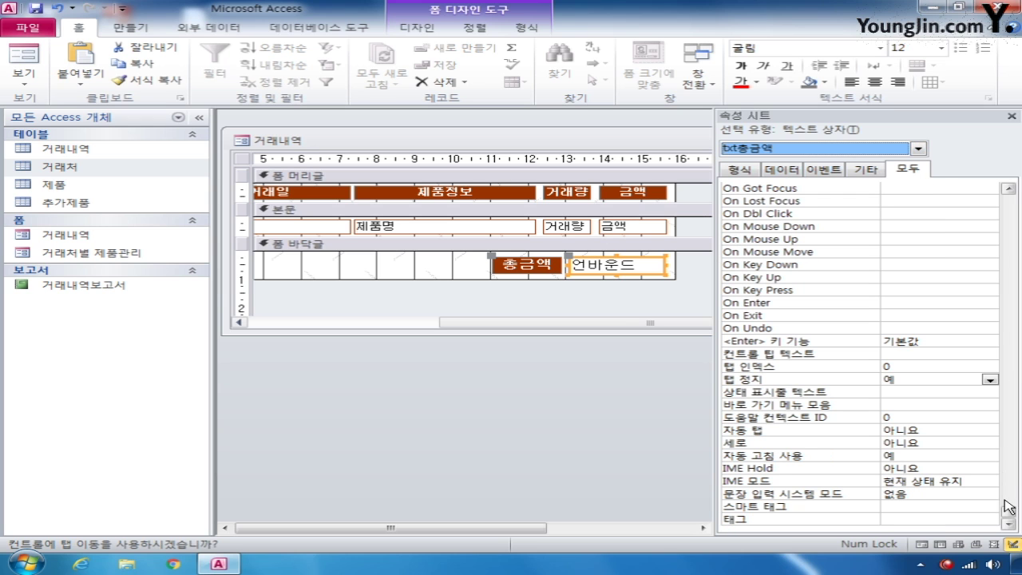
drag(1009, 509, 1009, 190)
click(901, 206)
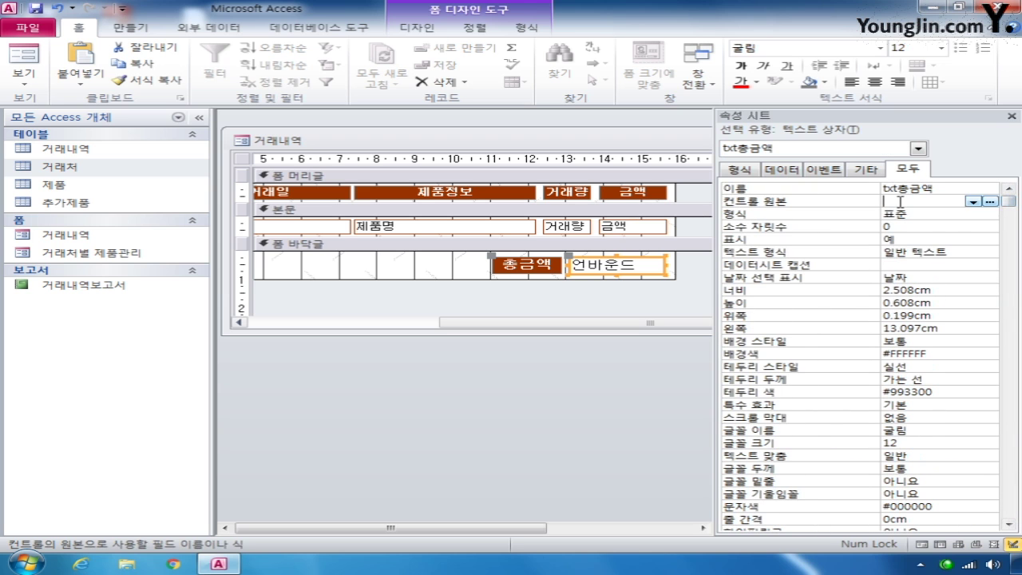
right_click(901, 206)
click(907, 229)
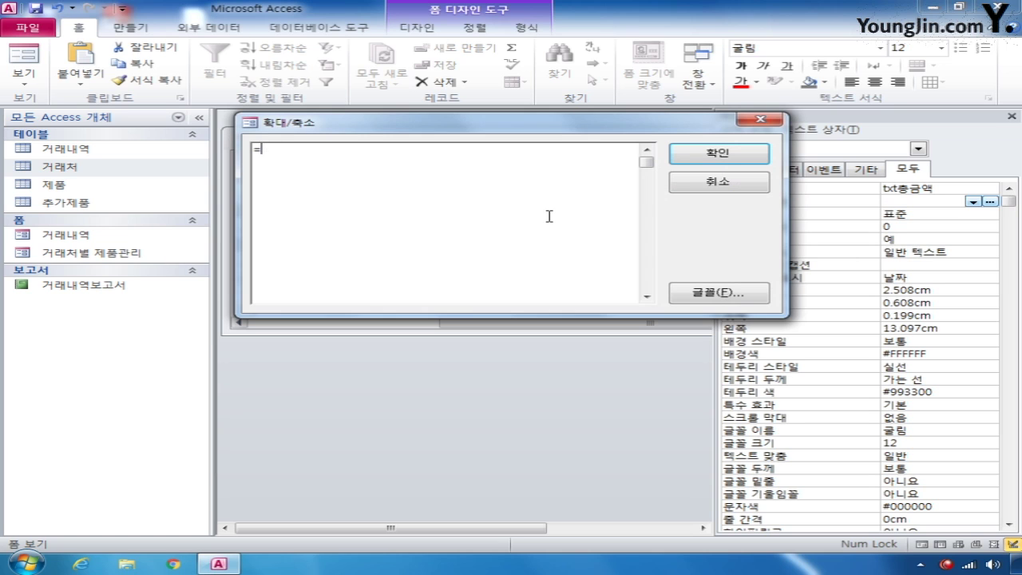
text(sum([금액]))
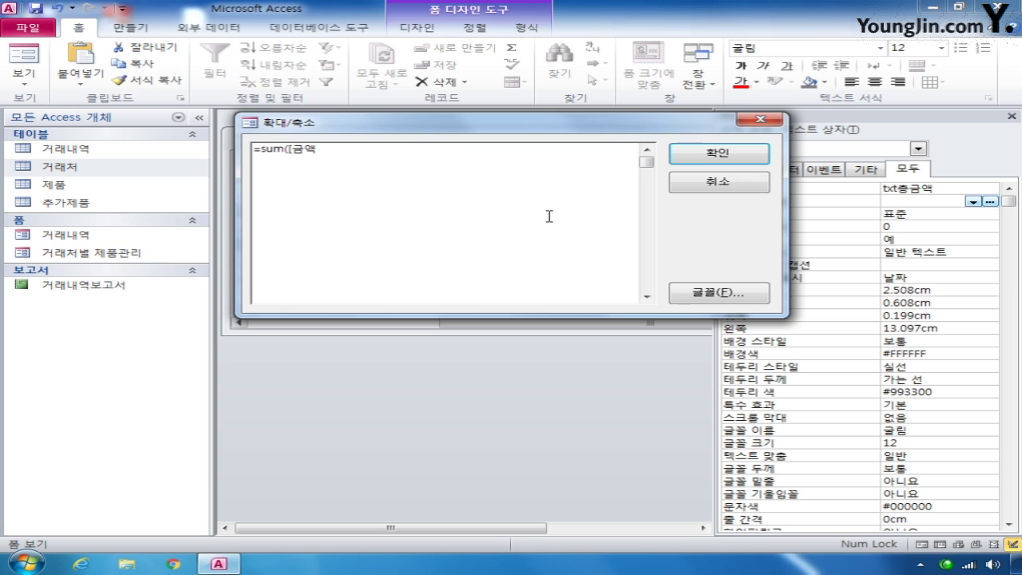
click(723, 158)
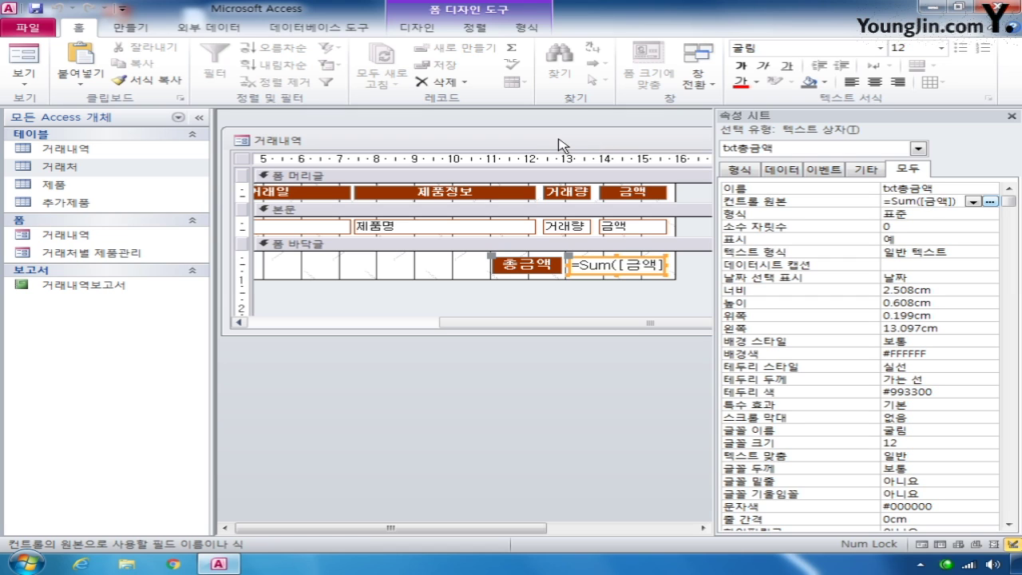
Convert the cmb제품명 text box in the detail section into a combo box
click(918, 149)
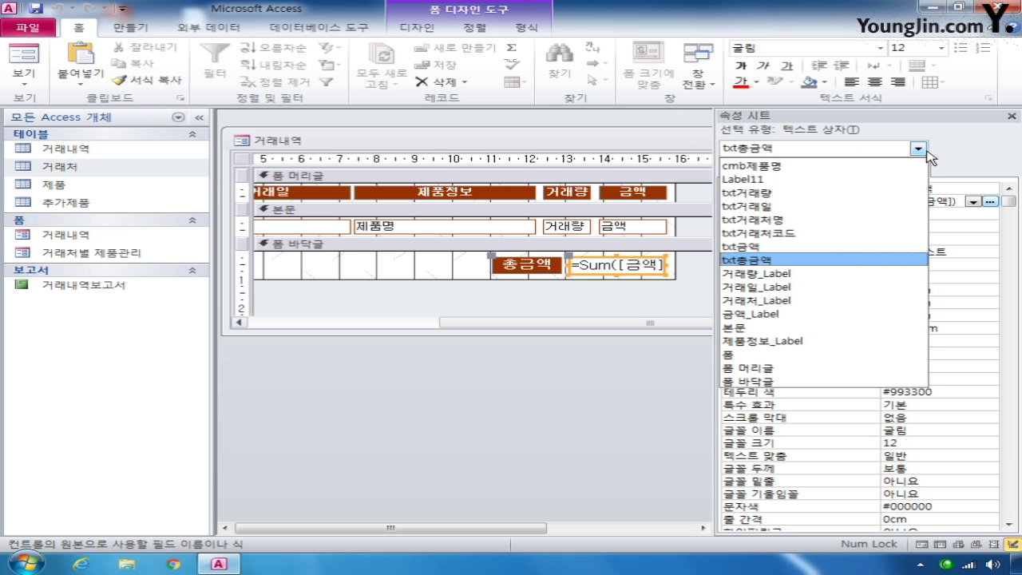
click(844, 163)
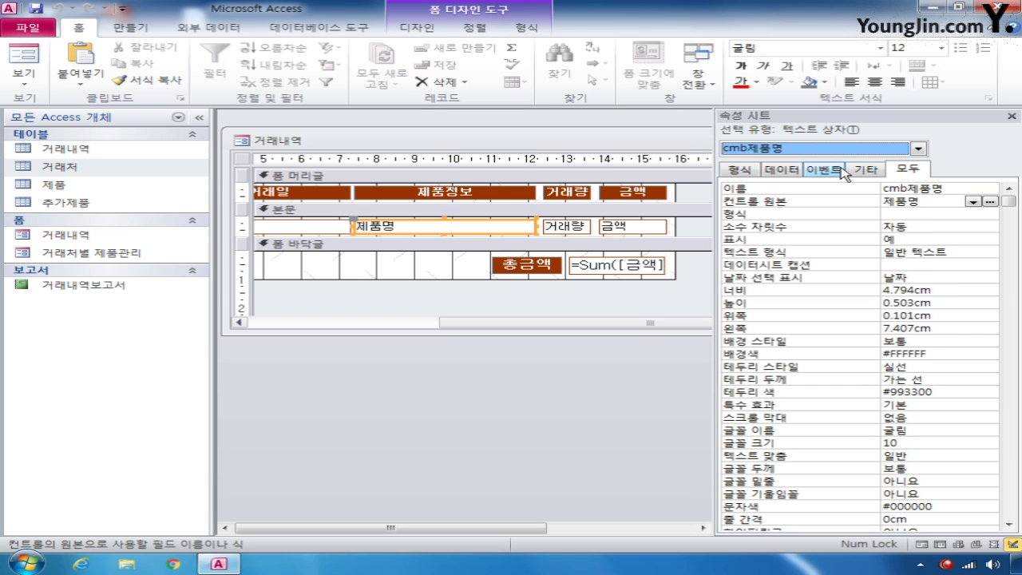
right_click(454, 225)
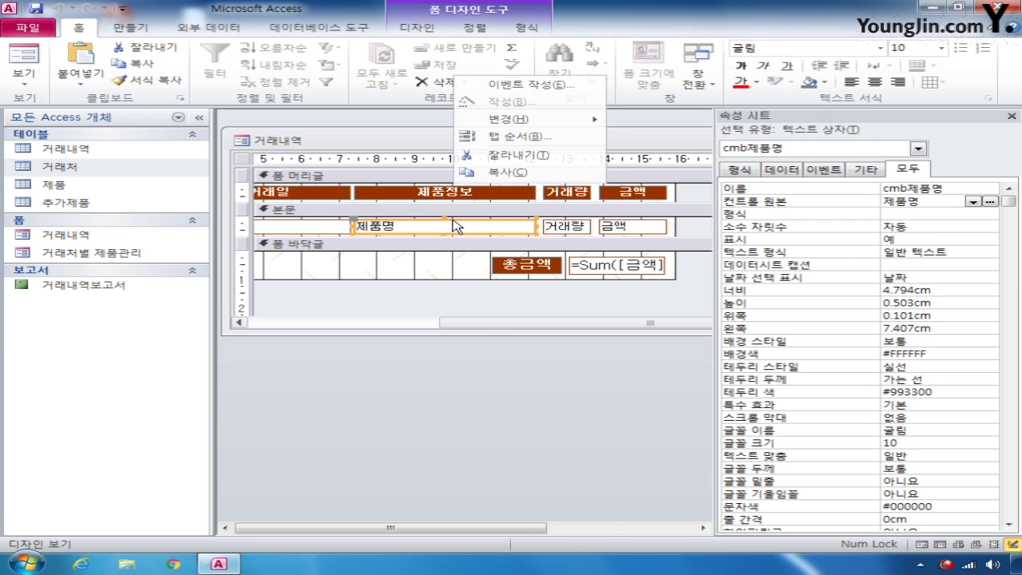
mouse_move(599, 122)
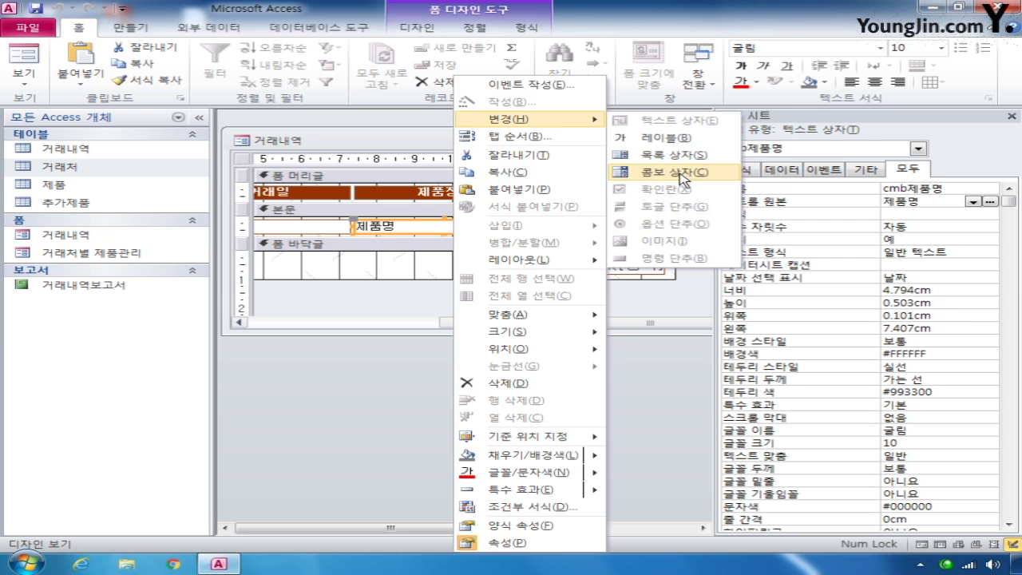
click(655, 174)
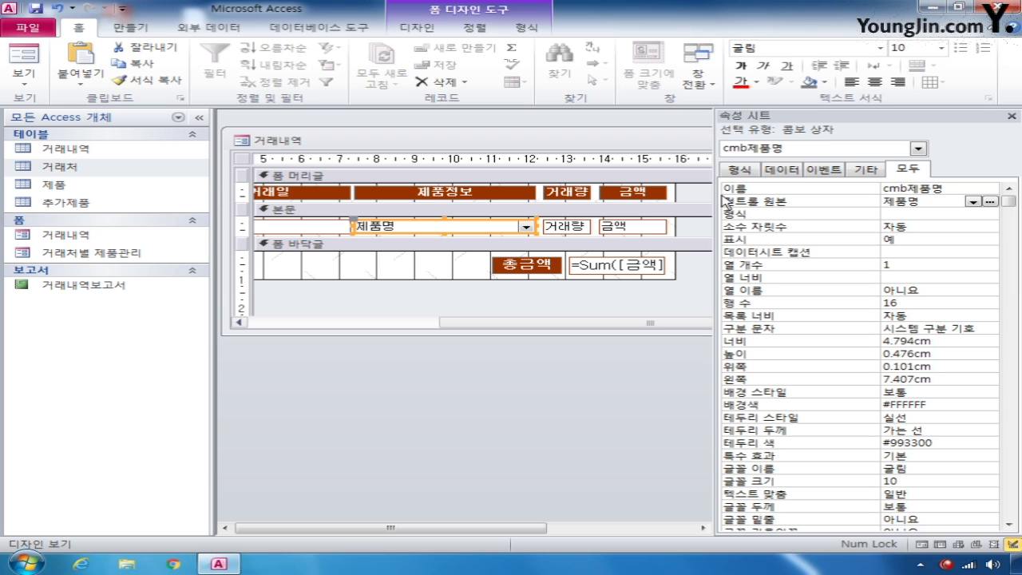
Build cmb제품명's row source as a query on the 제품 table returning 제품코드, 제품명 and 단가, and save it
click(786, 169)
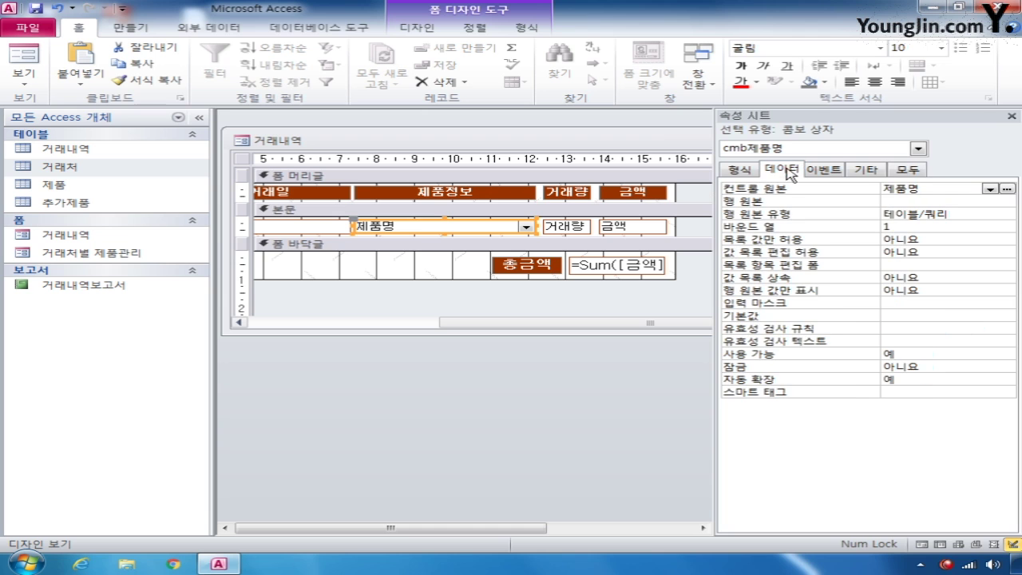
click(892, 201)
click(1008, 202)
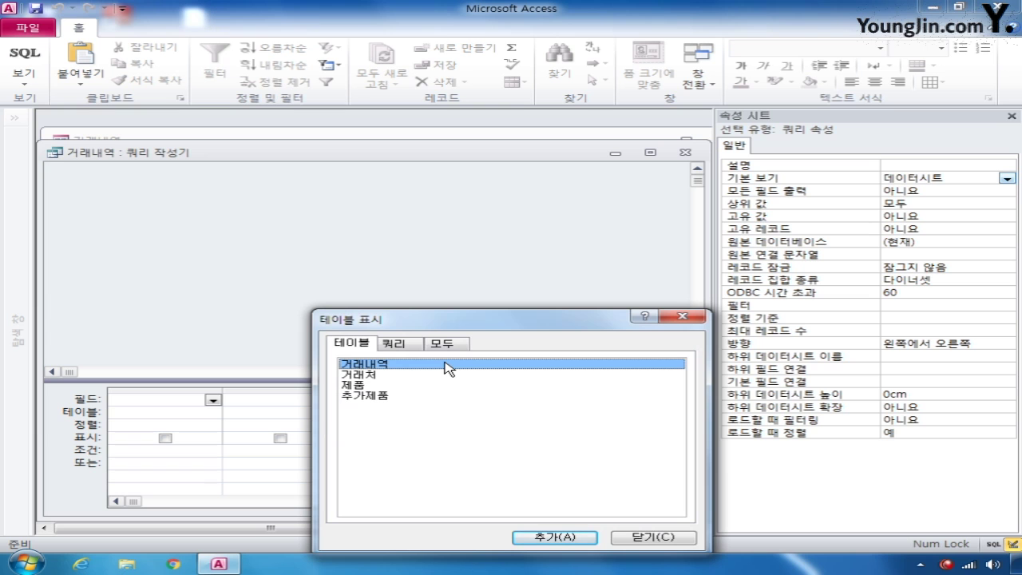
double_click(363, 387)
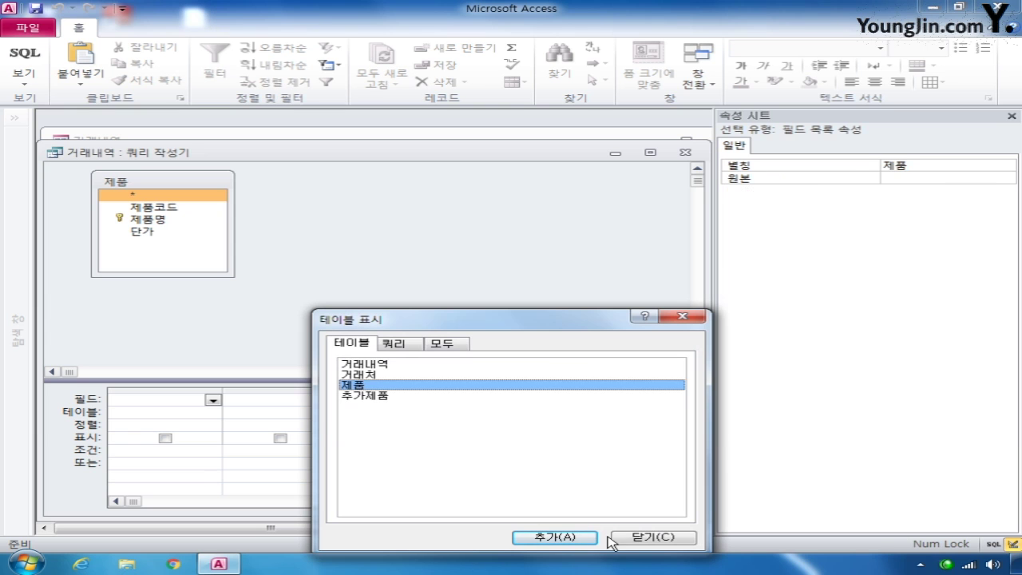
click(649, 537)
double_click(170, 207)
double_click(169, 219)
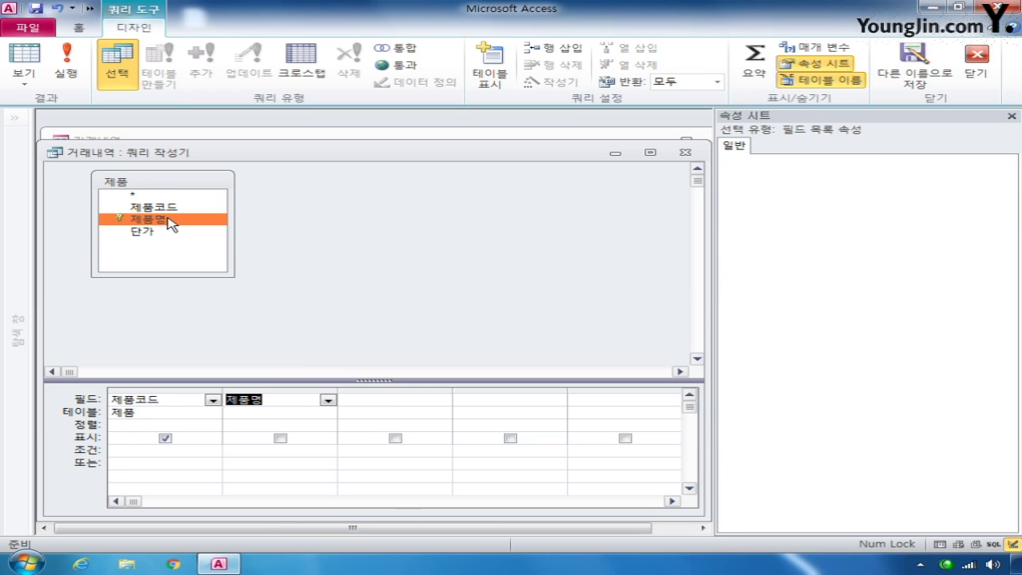
double_click(165, 231)
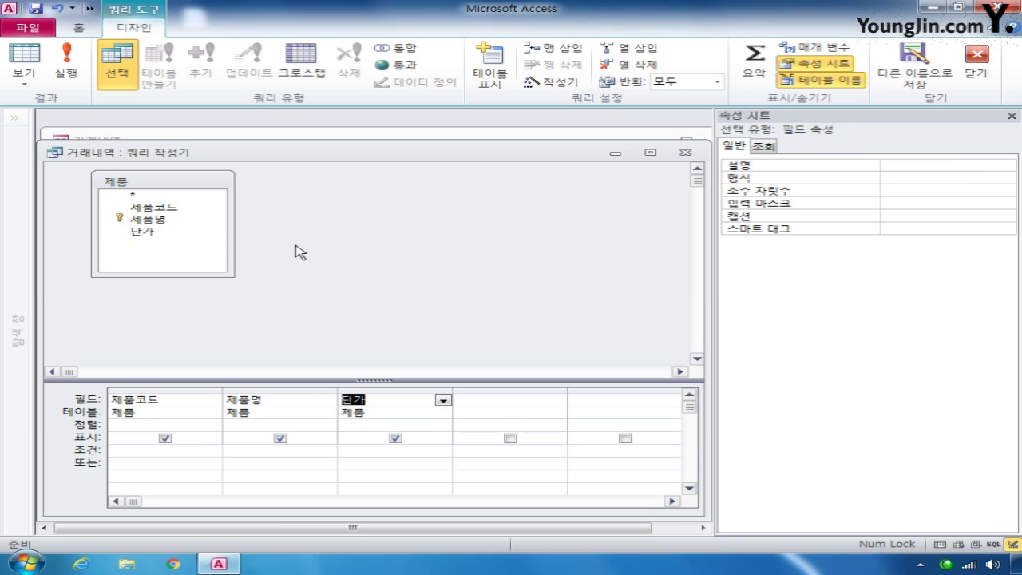
click(684, 150)
click(415, 335)
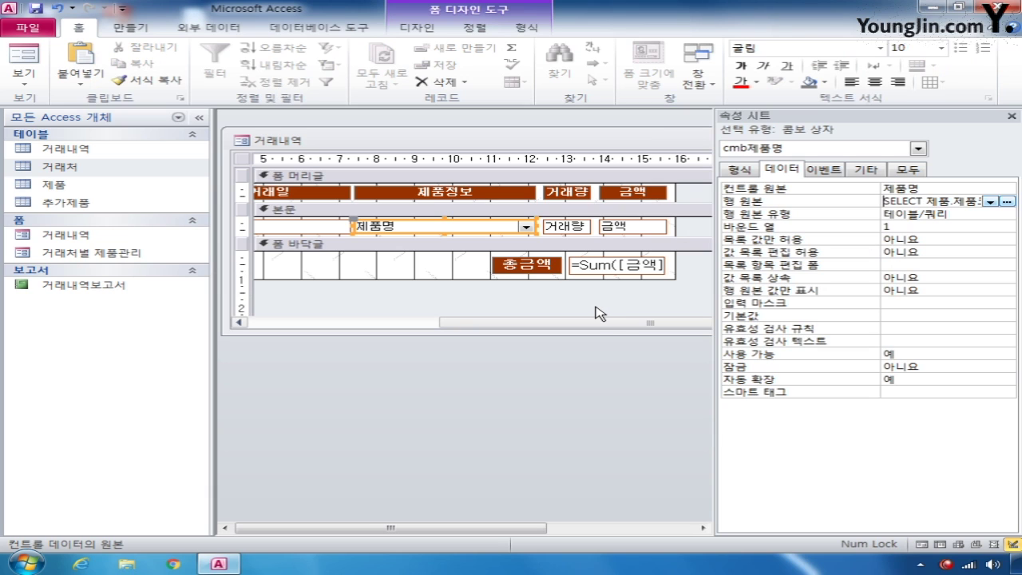
Set cmb제품명's column count to 3 and its column widths to 2;1.5;2 cm
click(900, 227)
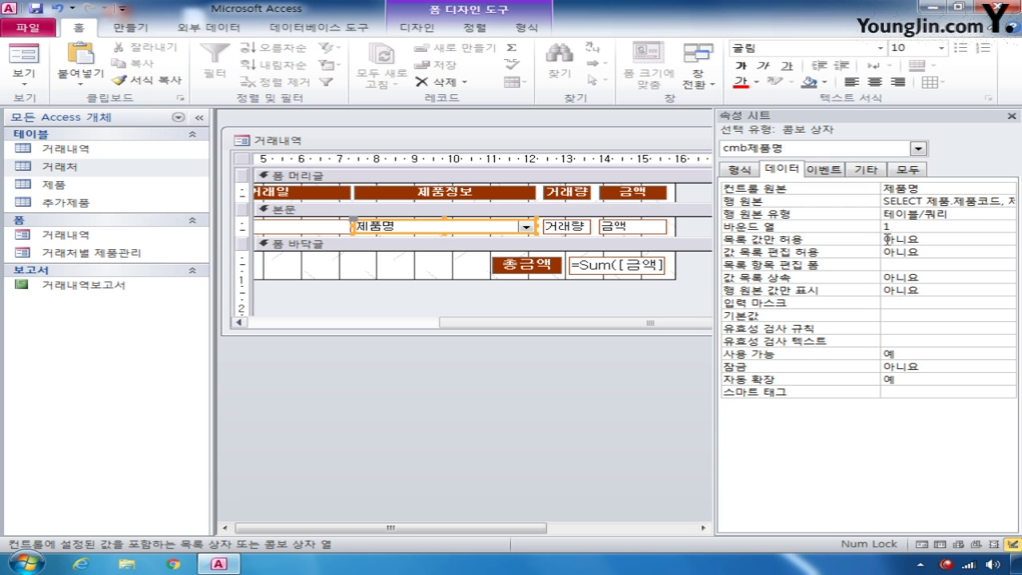
click(756, 170)
click(818, 231)
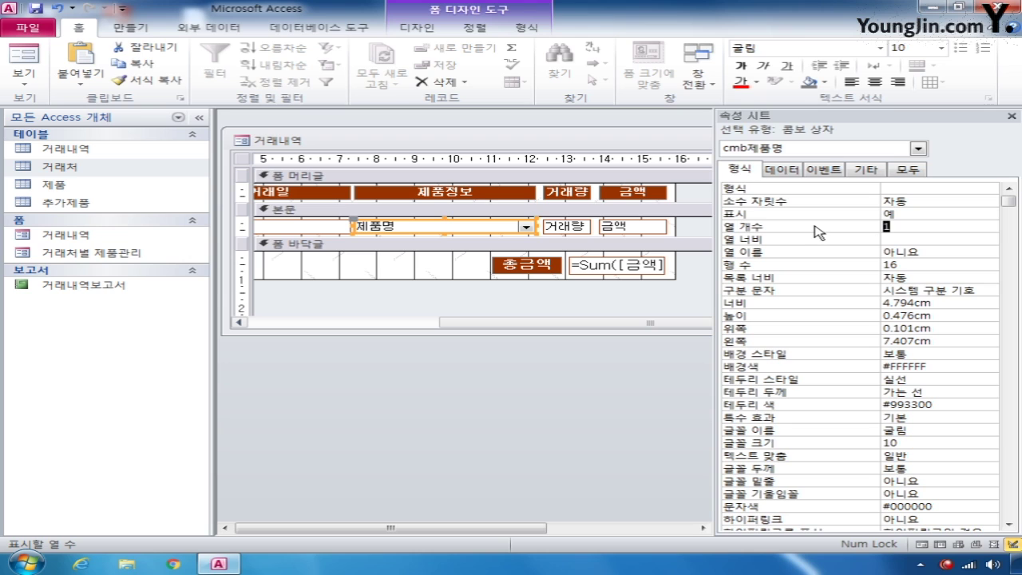
text(3)
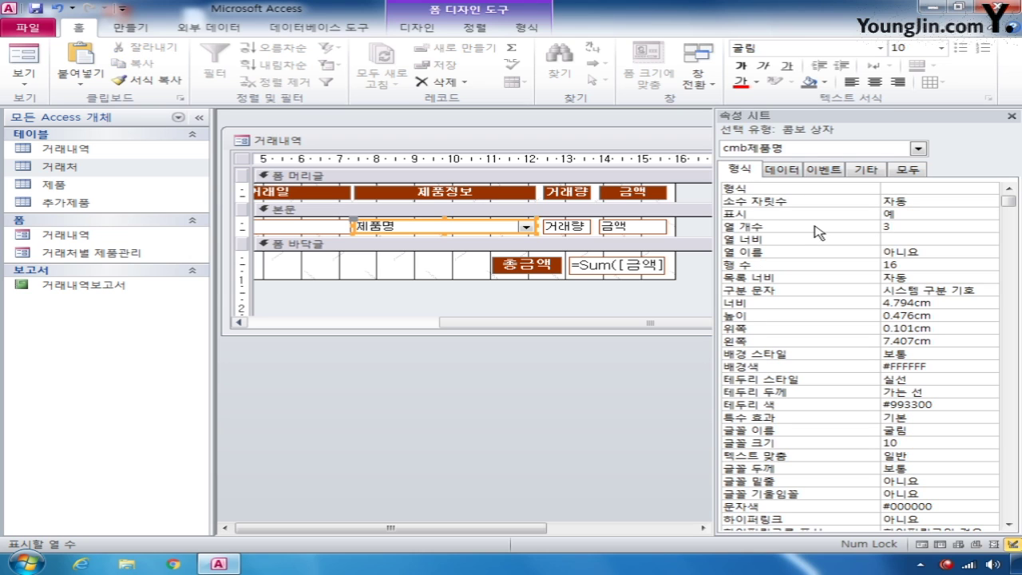
click(898, 239)
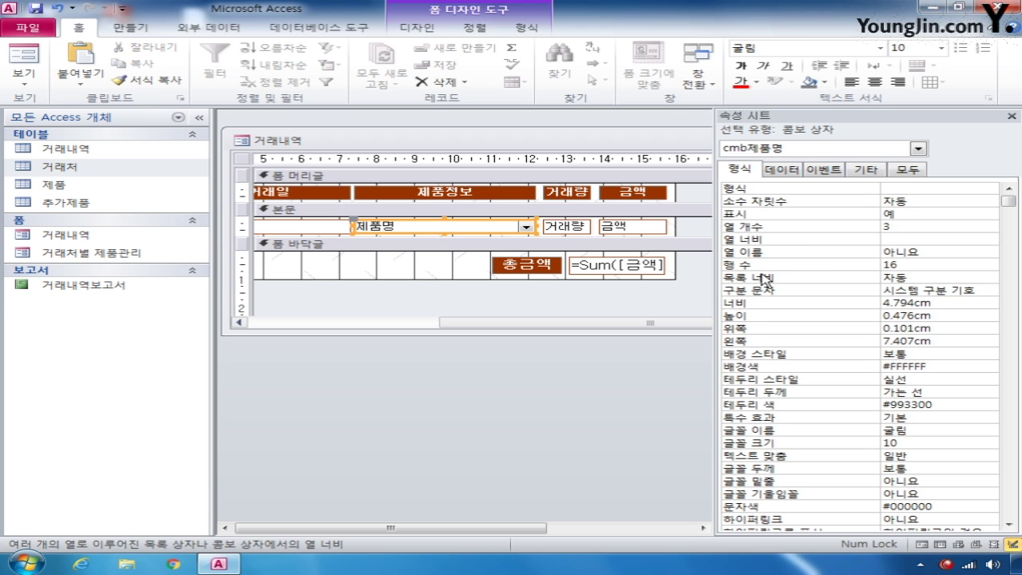
text(2;1.5;2)
Close the 거래내역 form and save its design changes
drag(667, 144, 426, 144)
click(660, 141)
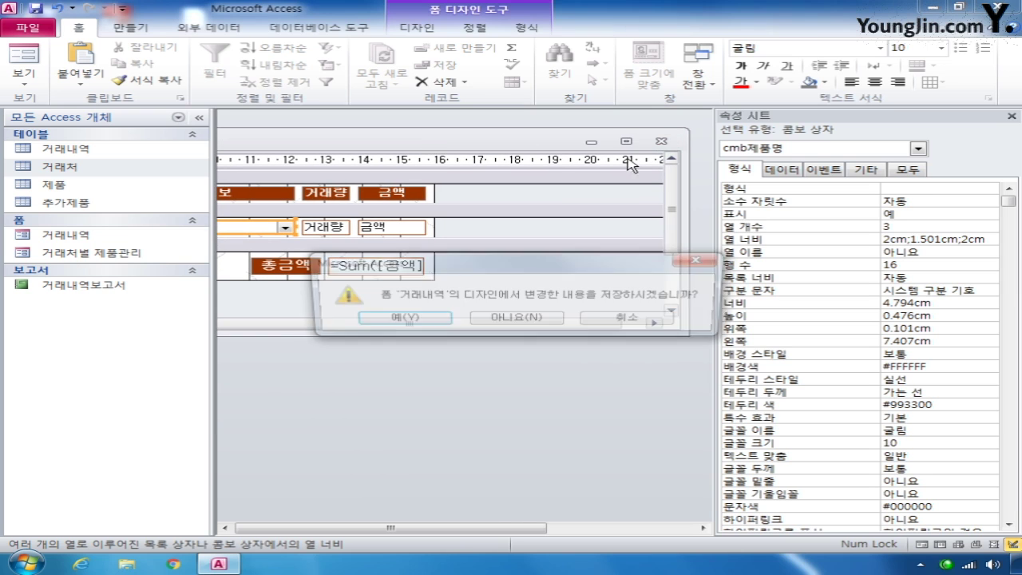
click(399, 320)
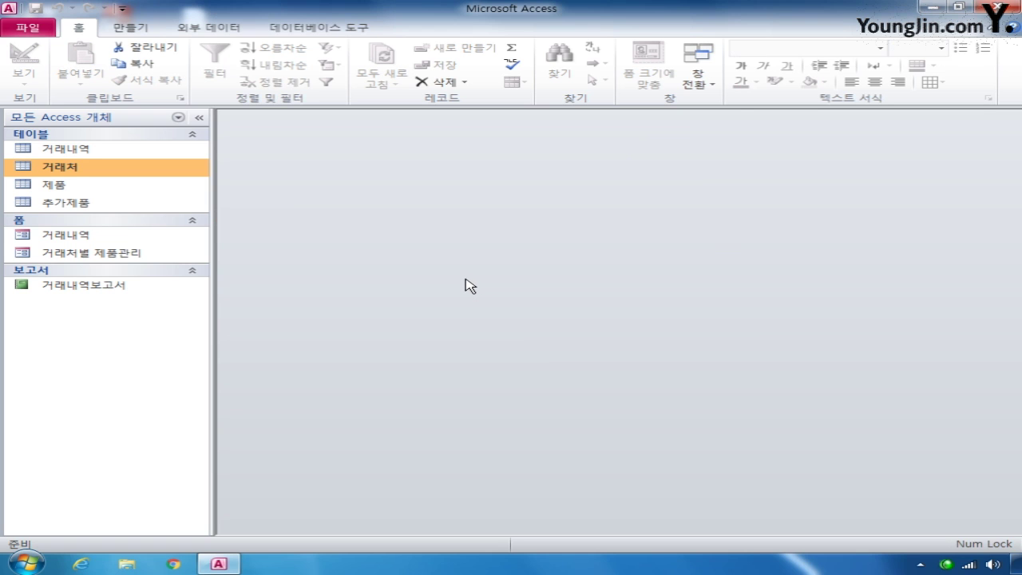
Open the 거래처별 제품관리 form in design view
right_click(162, 258)
click(214, 299)
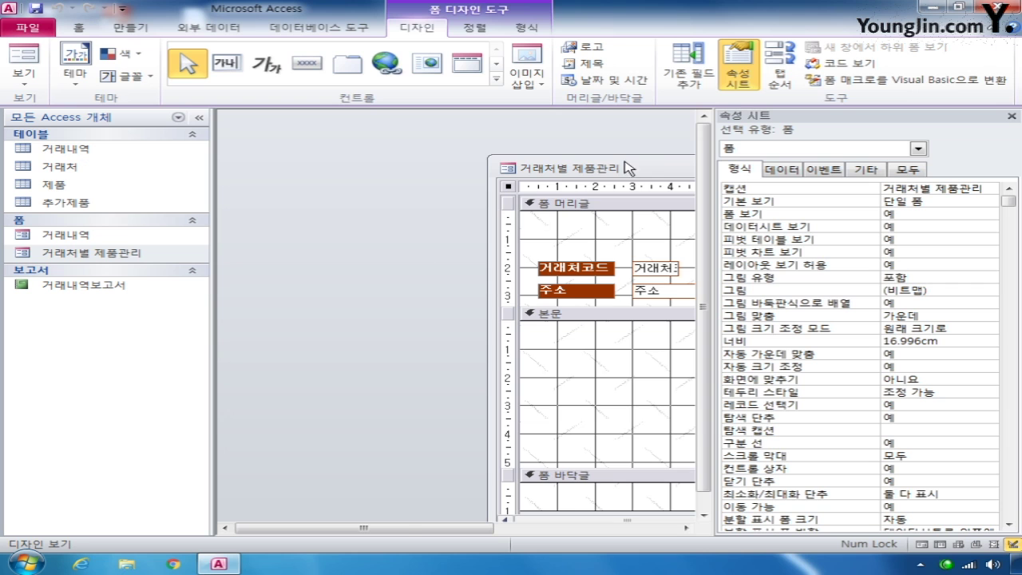
drag(659, 169, 412, 130)
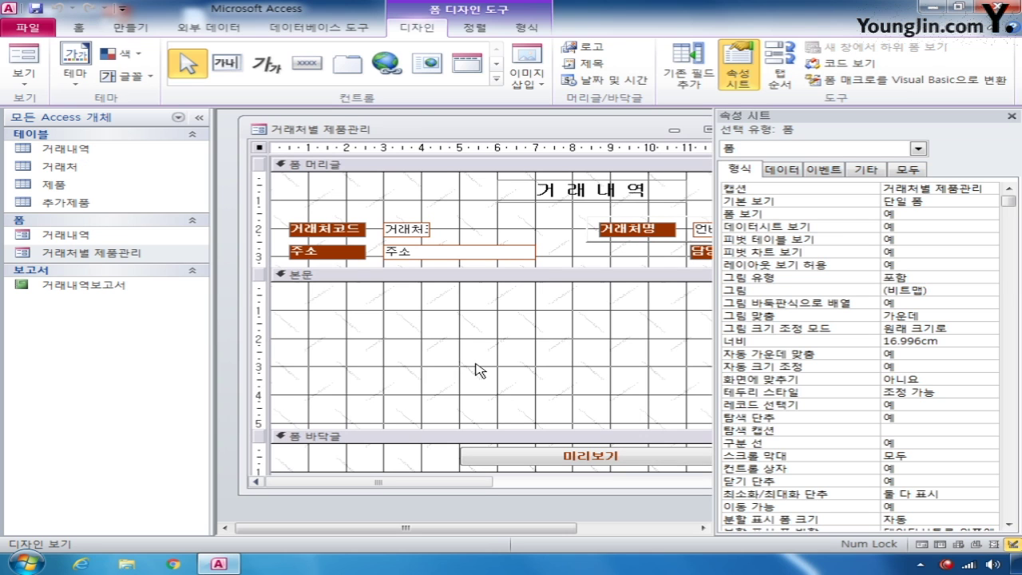
Draw a subform about 10.5 by 4.2 cm in the 본문 section, using the existing 거래내역 form as its source
click(496, 83)
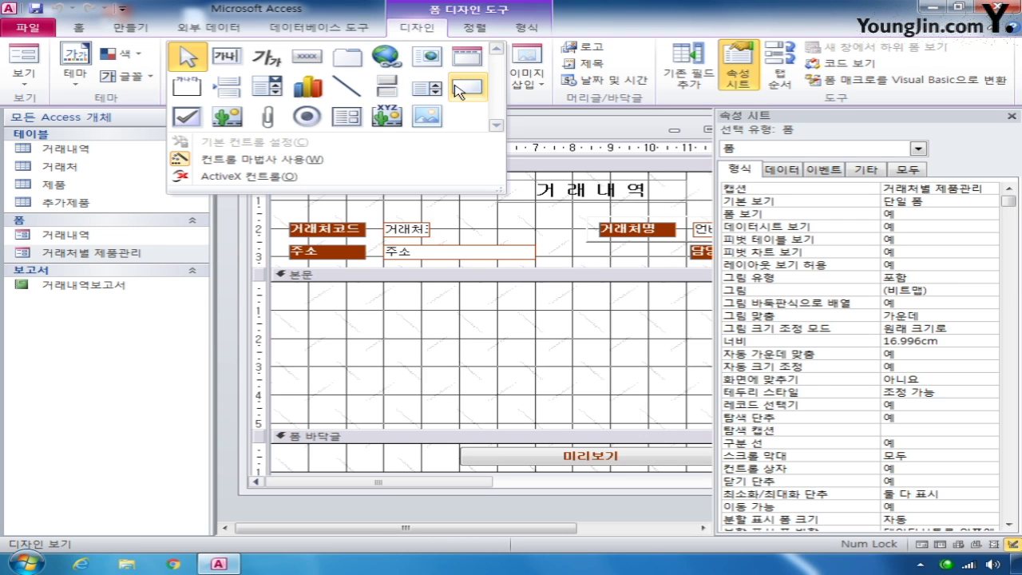
click(346, 116)
drag(305, 296, 693, 406)
click(474, 206)
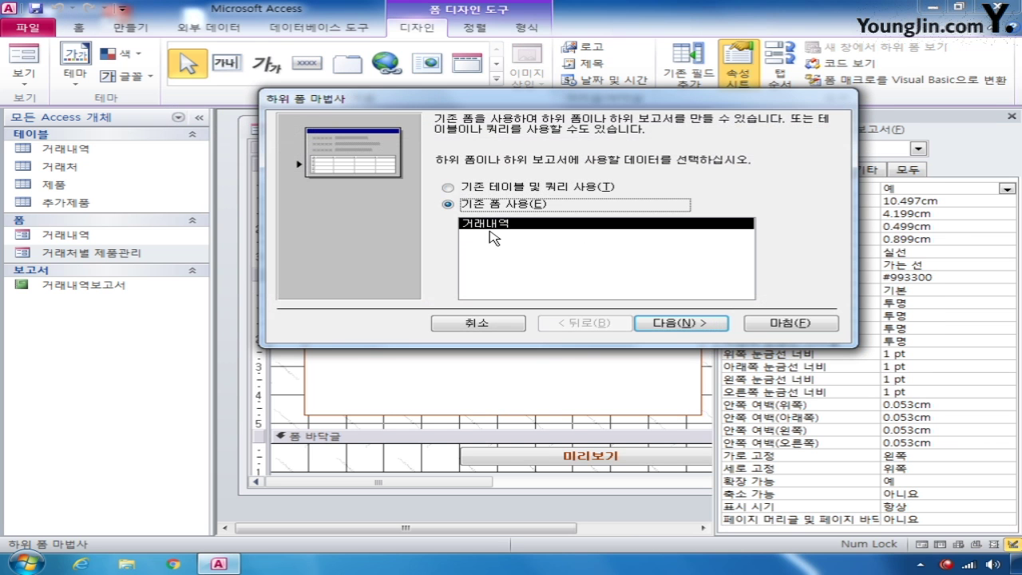
click(685, 322)
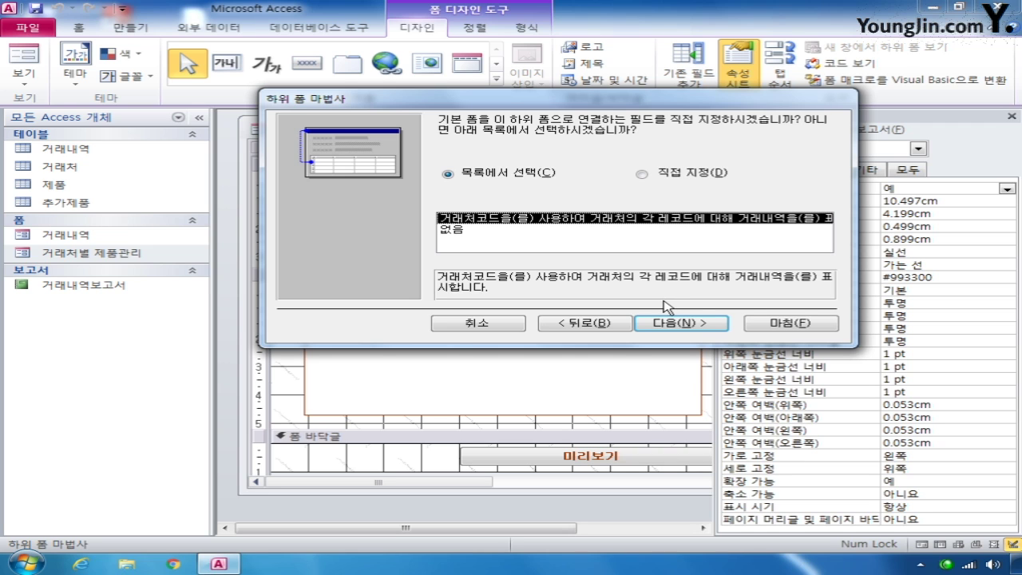
Define the subform link manually, matching the main form's 거래처코드 field to the subform's 거래처 field
click(643, 174)
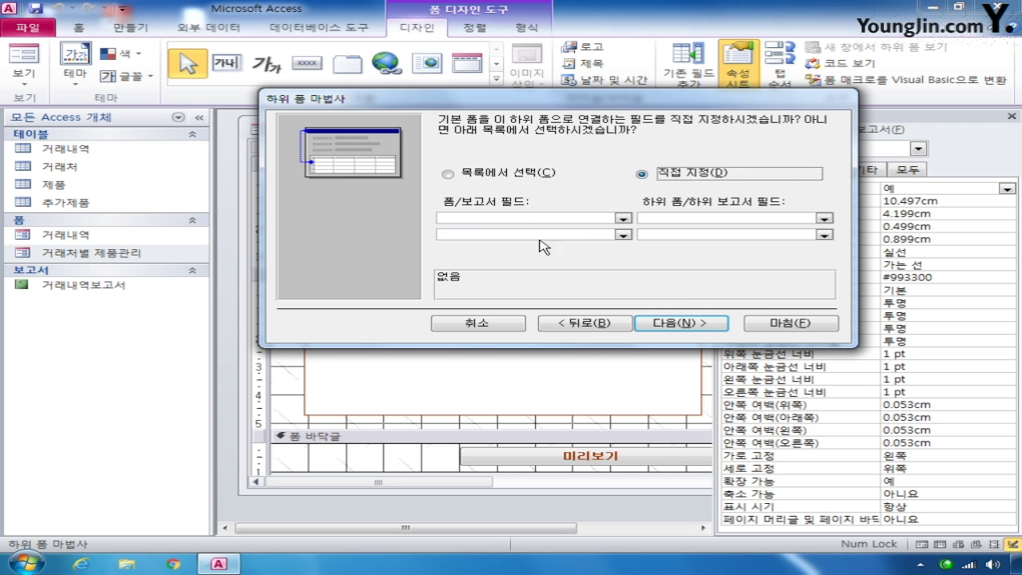
click(484, 176)
click(643, 174)
click(622, 218)
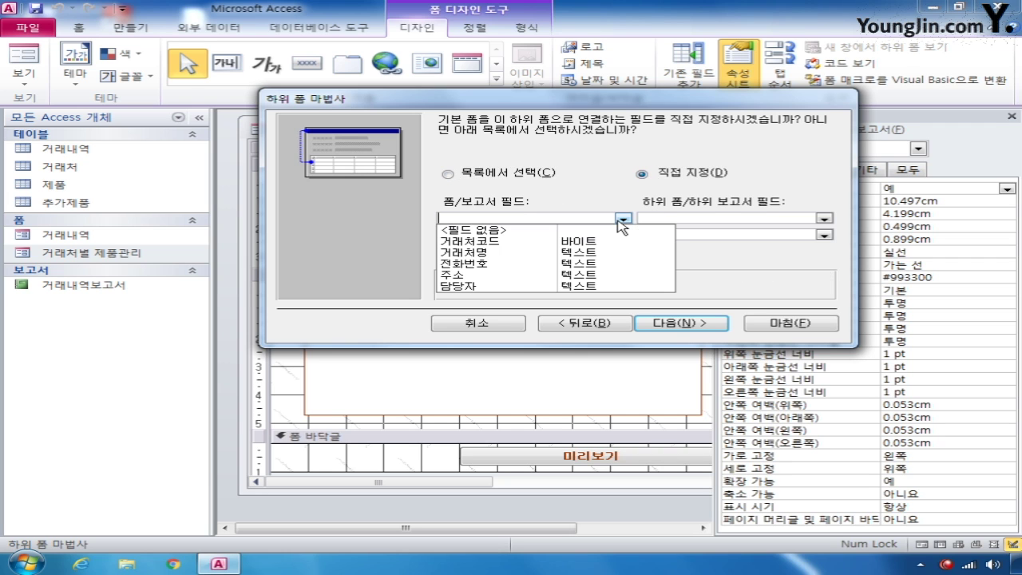
click(582, 241)
click(823, 218)
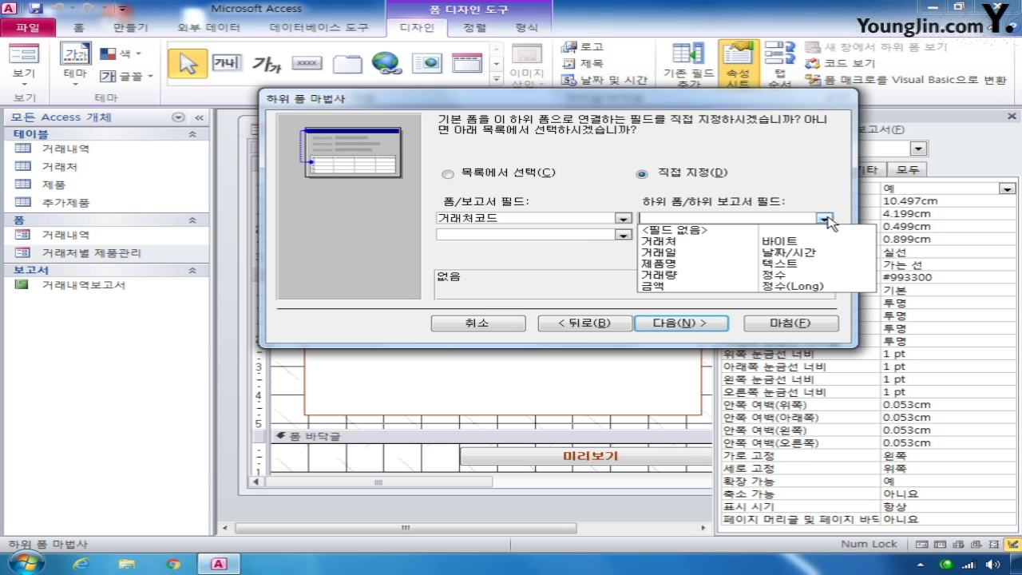
click(786, 241)
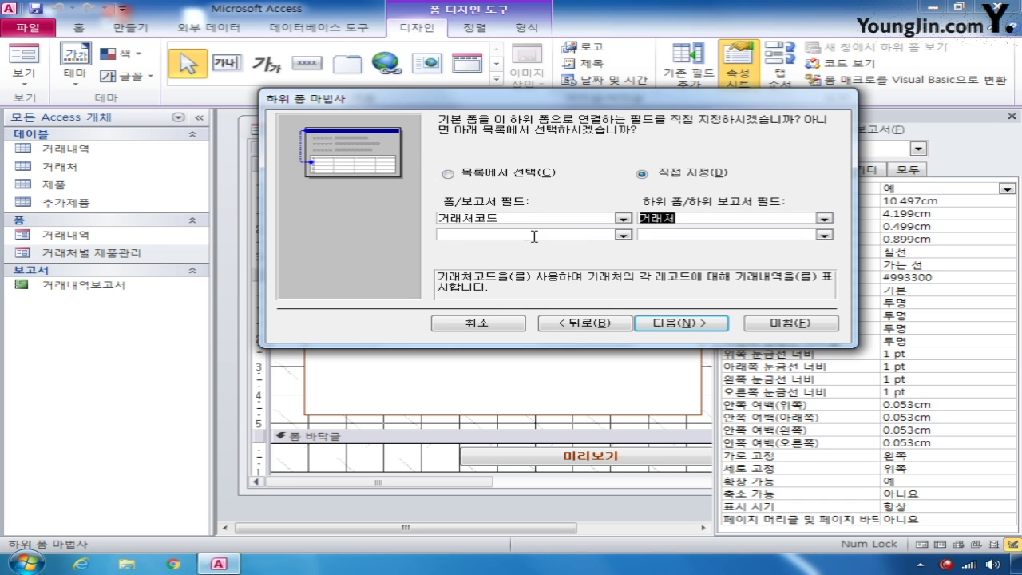
click(703, 326)
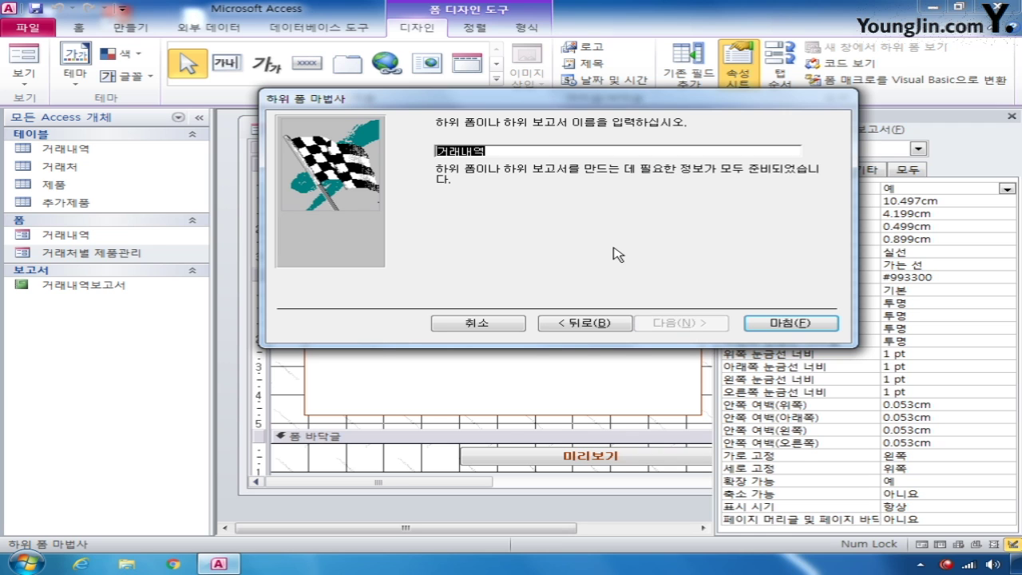
Name the subform 세부거래내역 and finish the subform wizard
text(세부거래내)
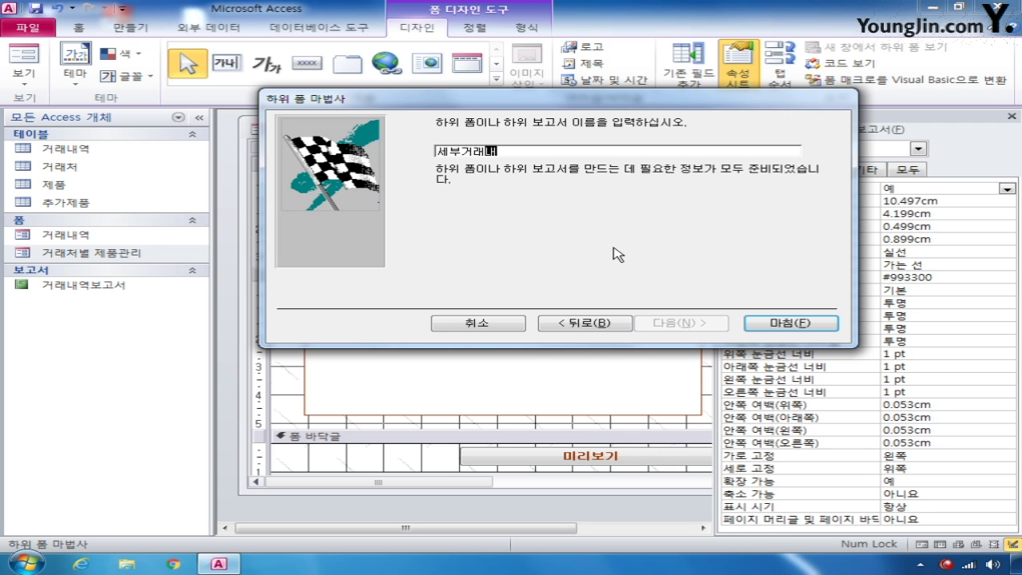
text(역)
click(777, 327)
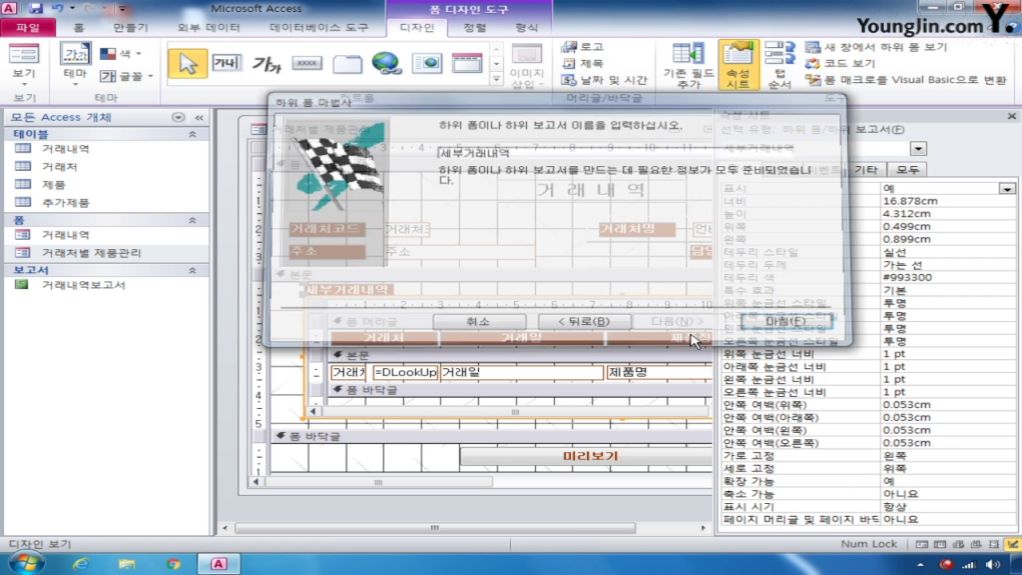
Set 탐색 단추 to 아니요 for the 거래내역 subform, and close the main form, saving the changes to both forms
click(317, 307)
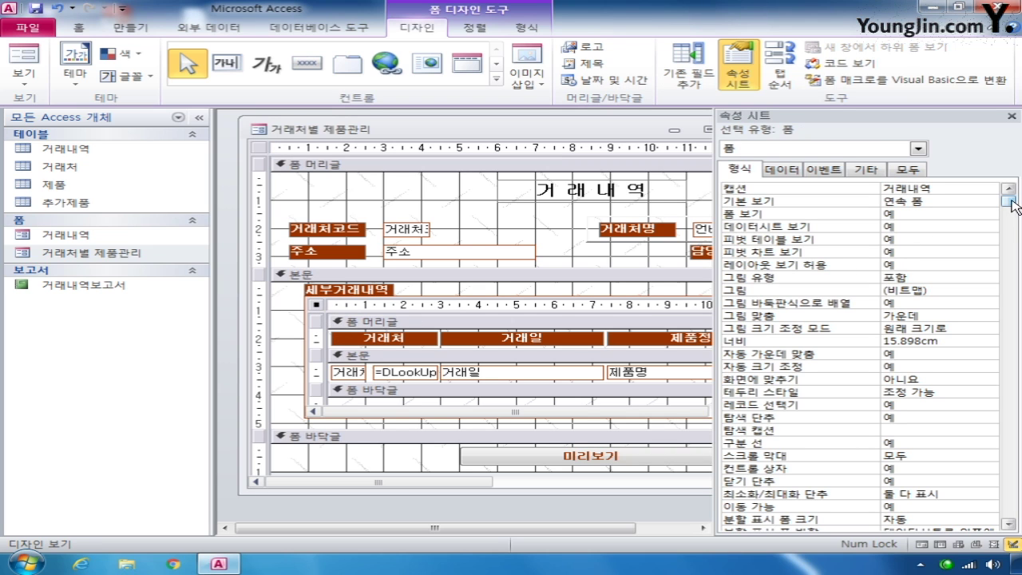
drag(1014, 210, 1014, 232)
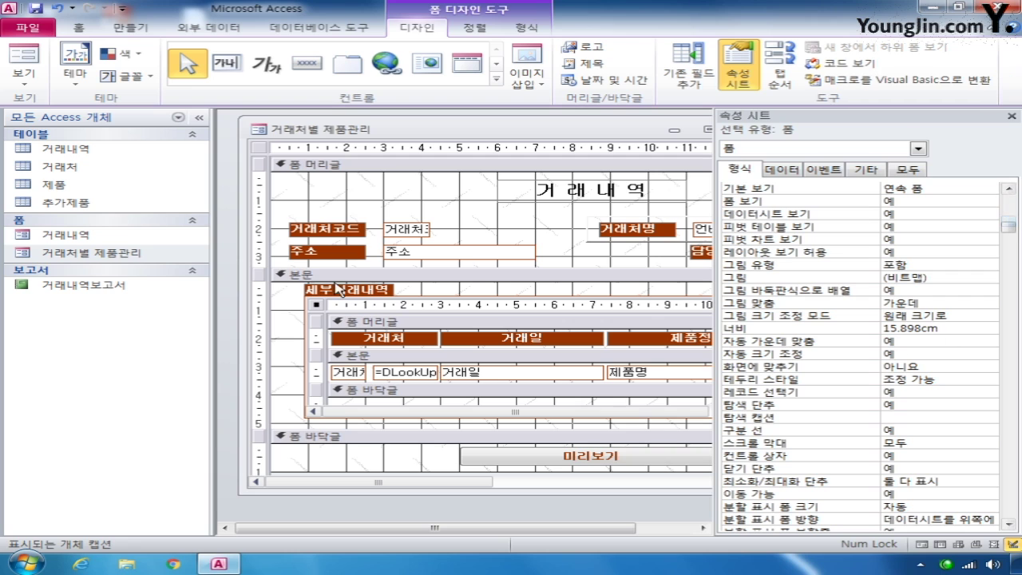
click(913, 401)
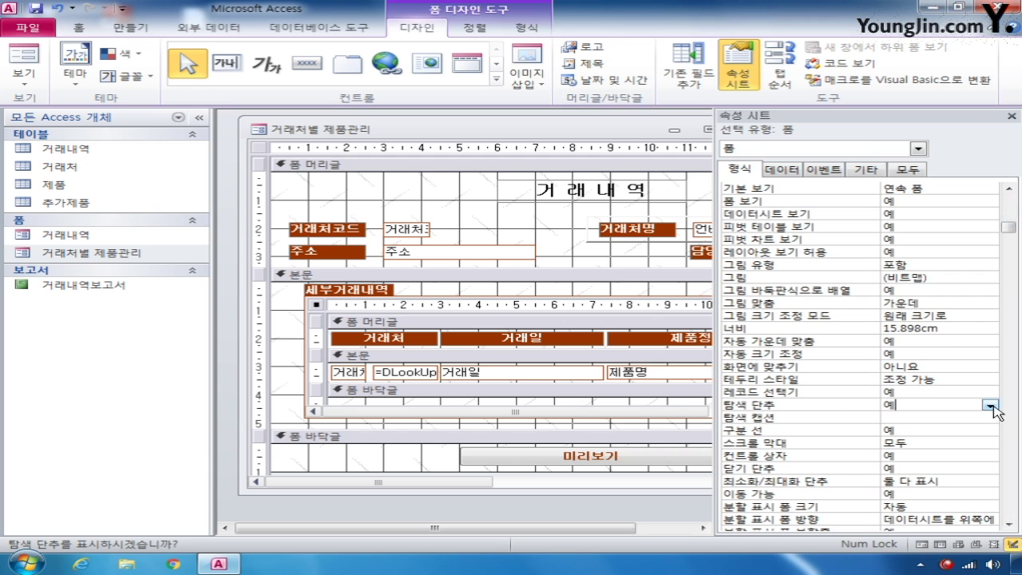
click(990, 405)
click(968, 431)
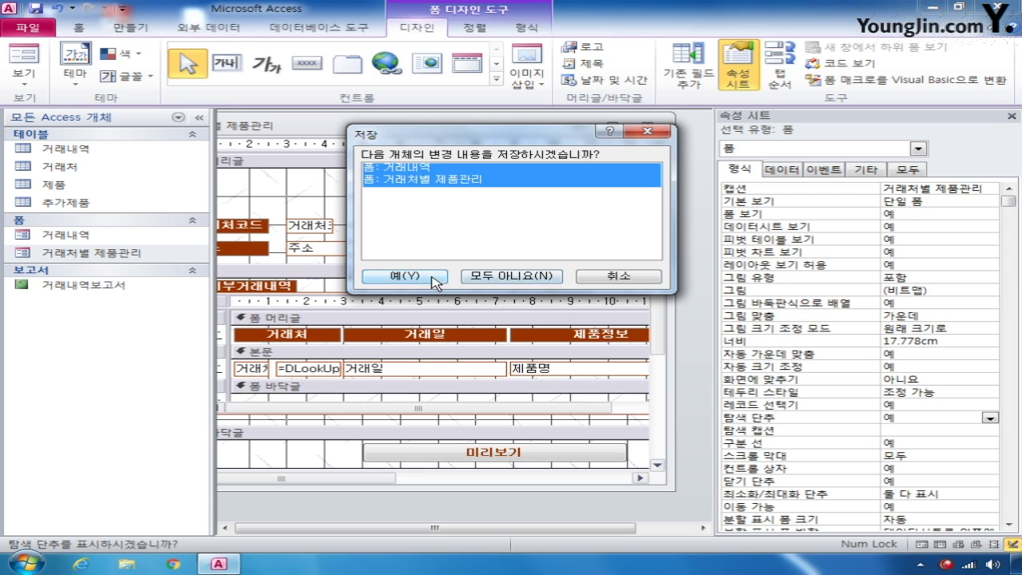
click(439, 280)
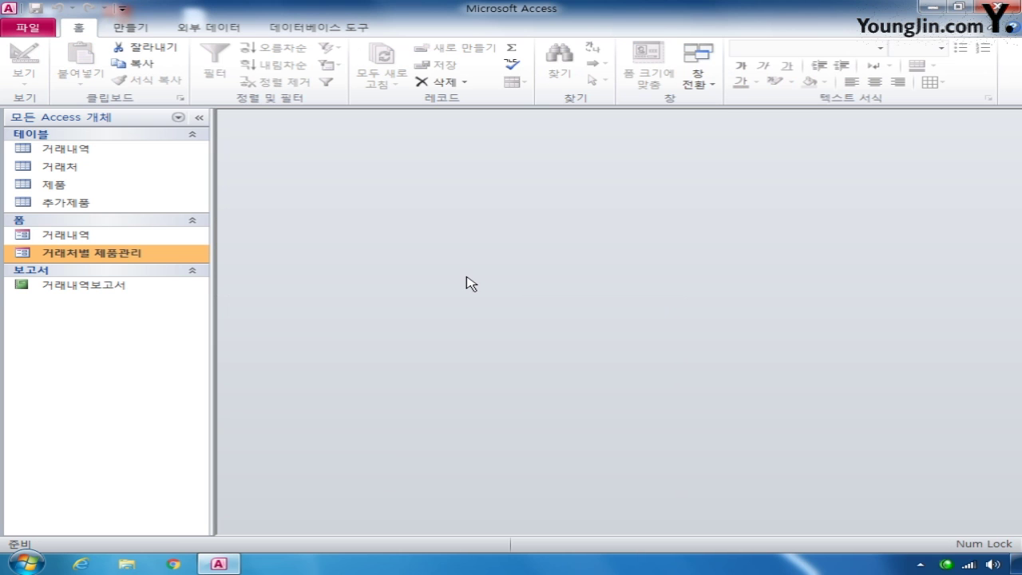
Open the 거래내역보고서 report in design view and make room to show its full width
right_click(117, 294)
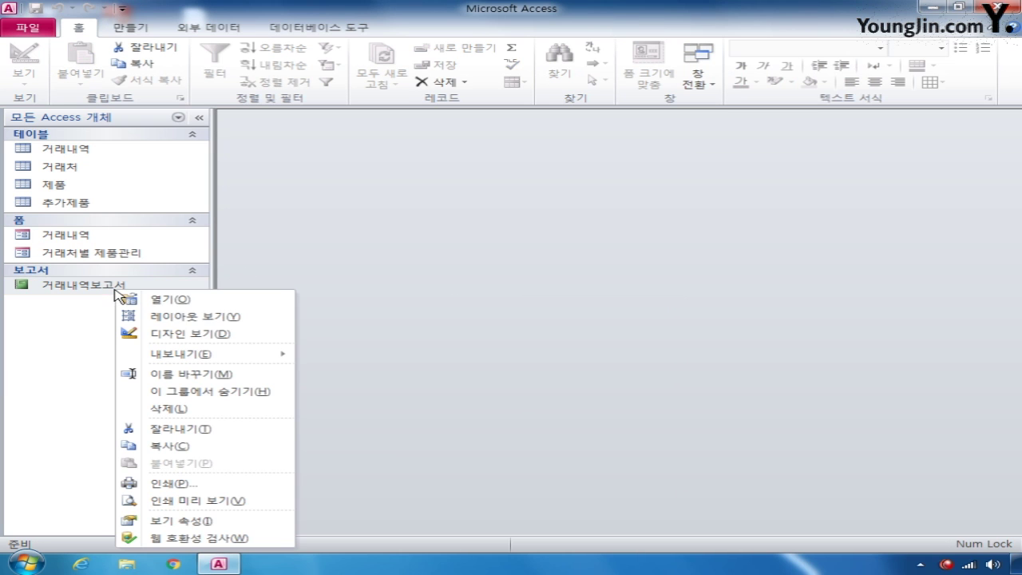
click(185, 334)
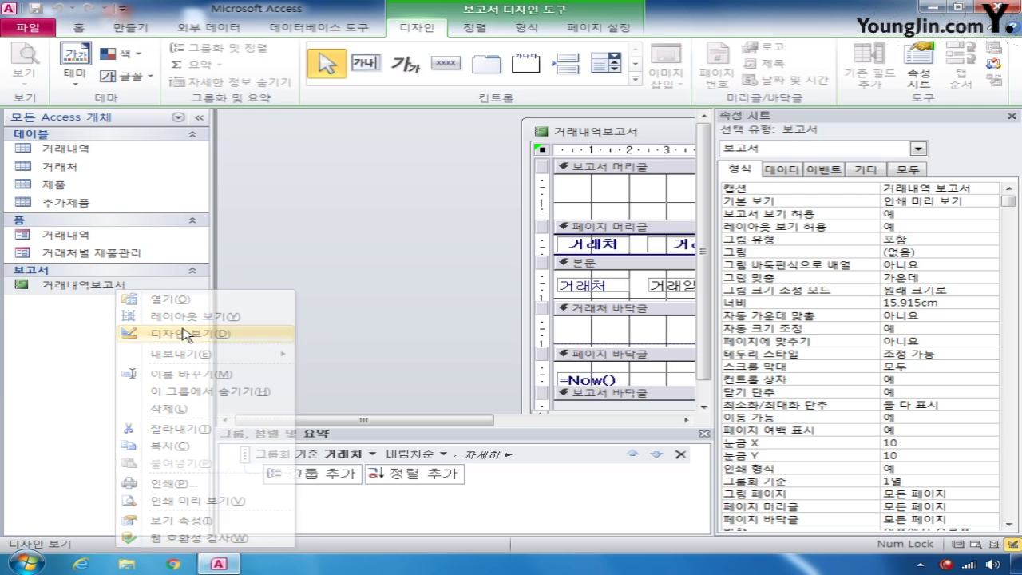
click(199, 118)
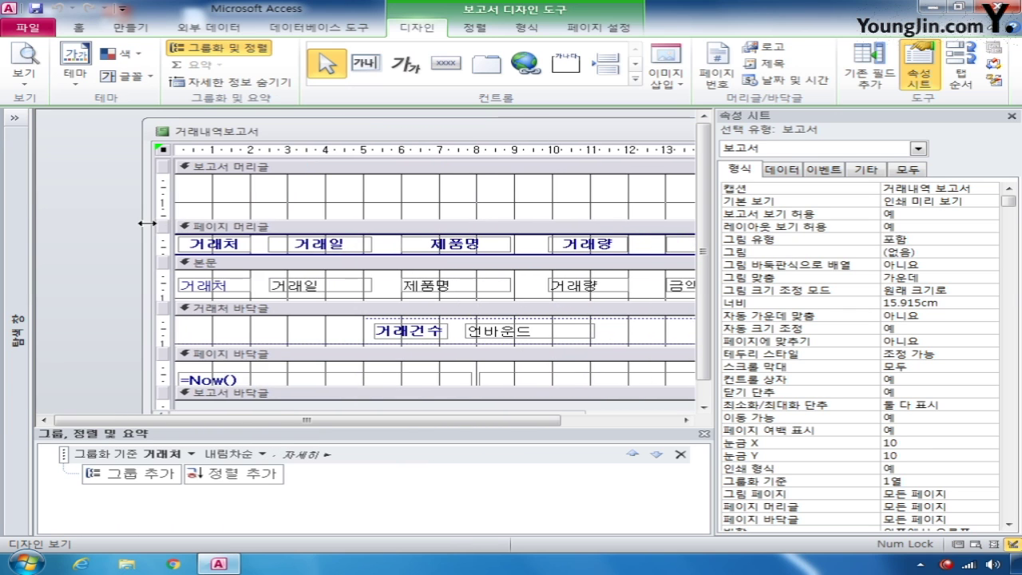
double_click(360, 132)
drag(357, 134, 388, 130)
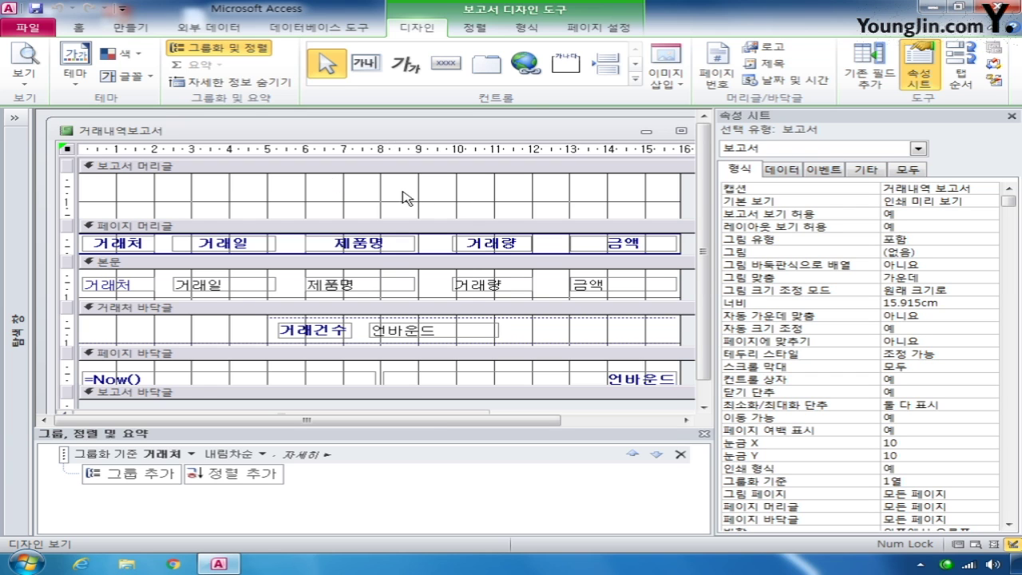
Add a label about 8.2 by 0.8 cm in the 보고서 머리글 section with the text 거래내역 보고서
click(426, 81)
drag(237, 180, 548, 205)
text(거래내역)
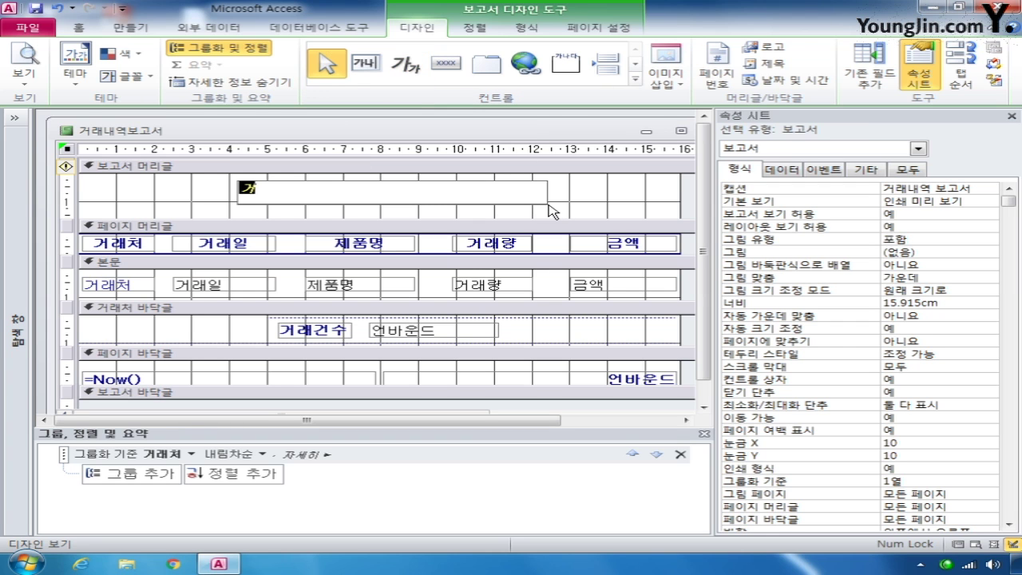
text( 보고서)
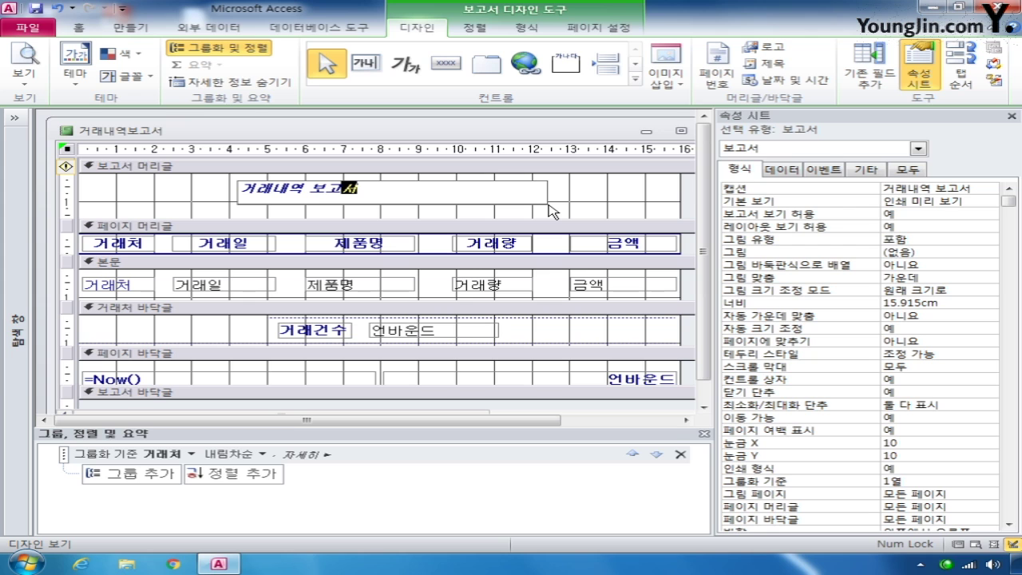
key(Return)
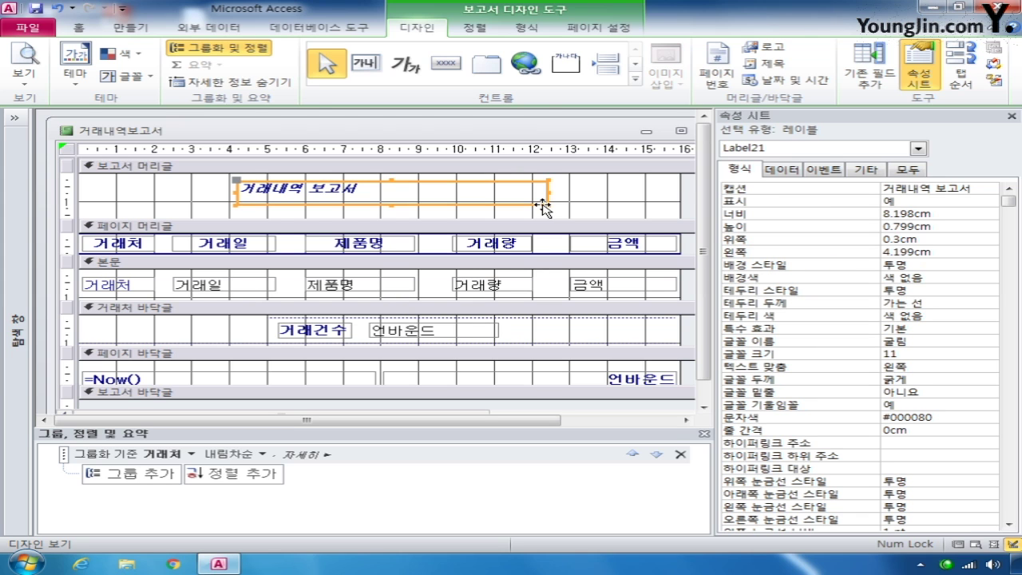
Name the report title label LBL제목 and set its font to 궁서체 at size 20
click(908, 169)
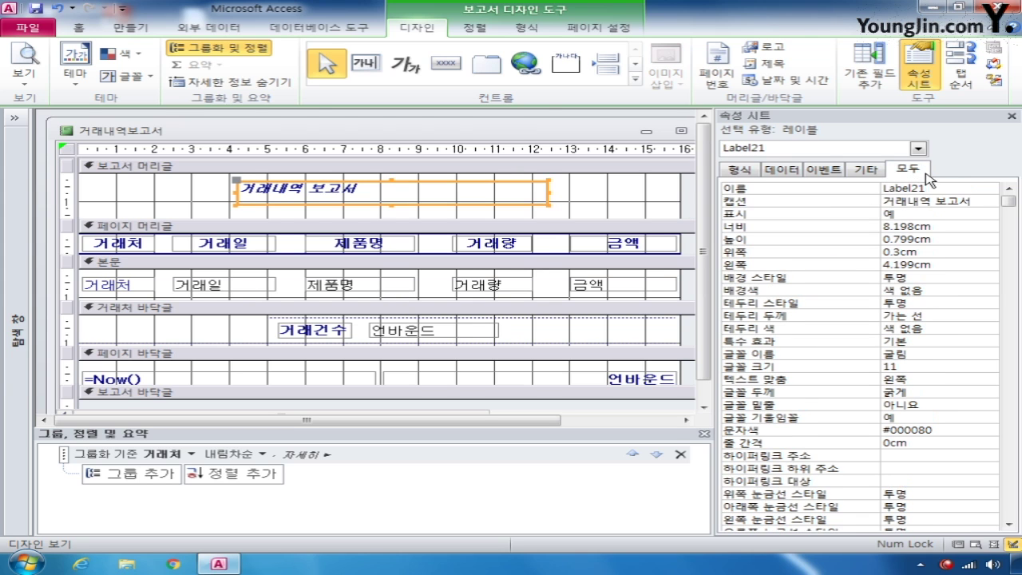
click(831, 189)
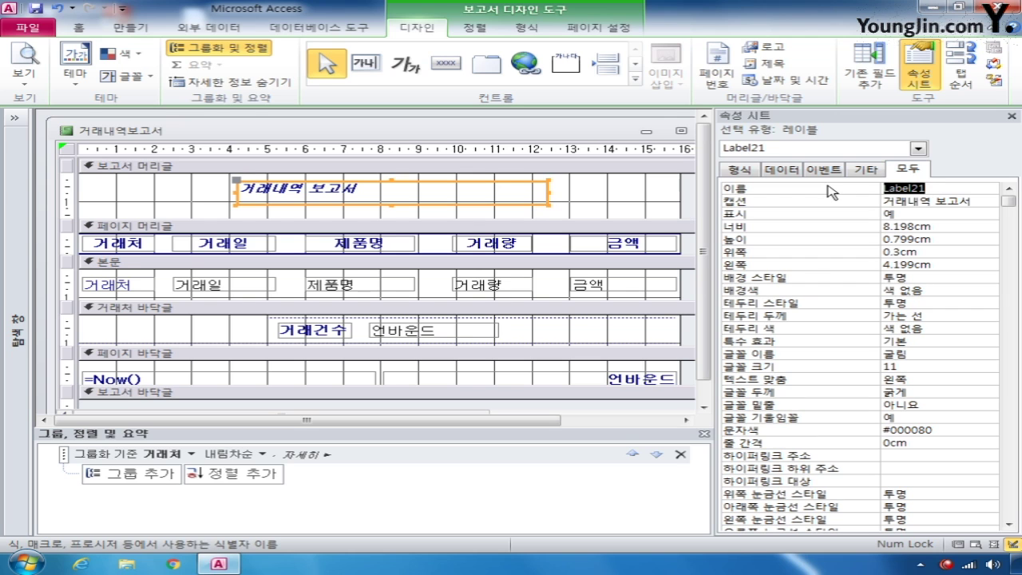
text(LBL제목)
click(857, 358)
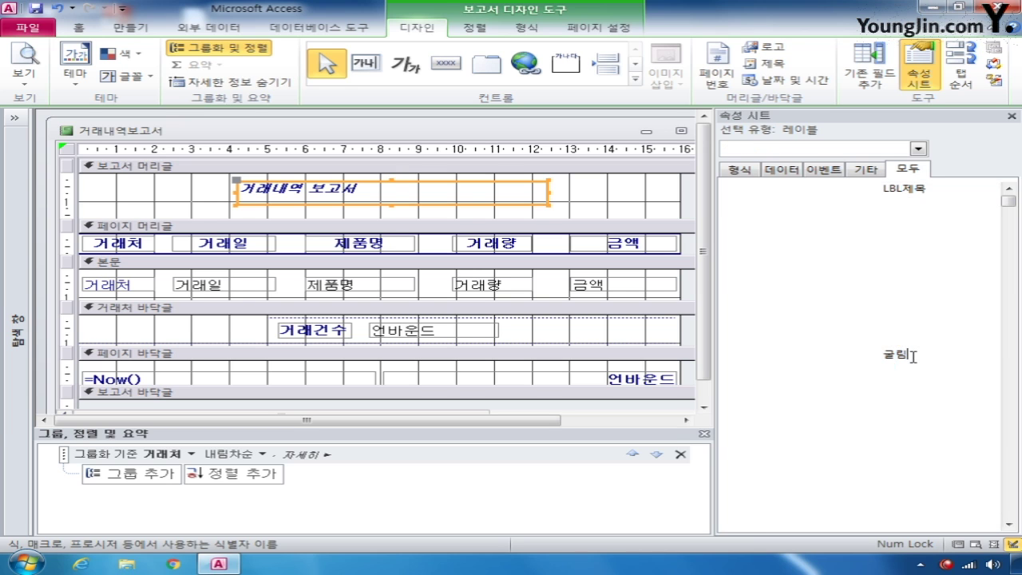
text(궁서체)
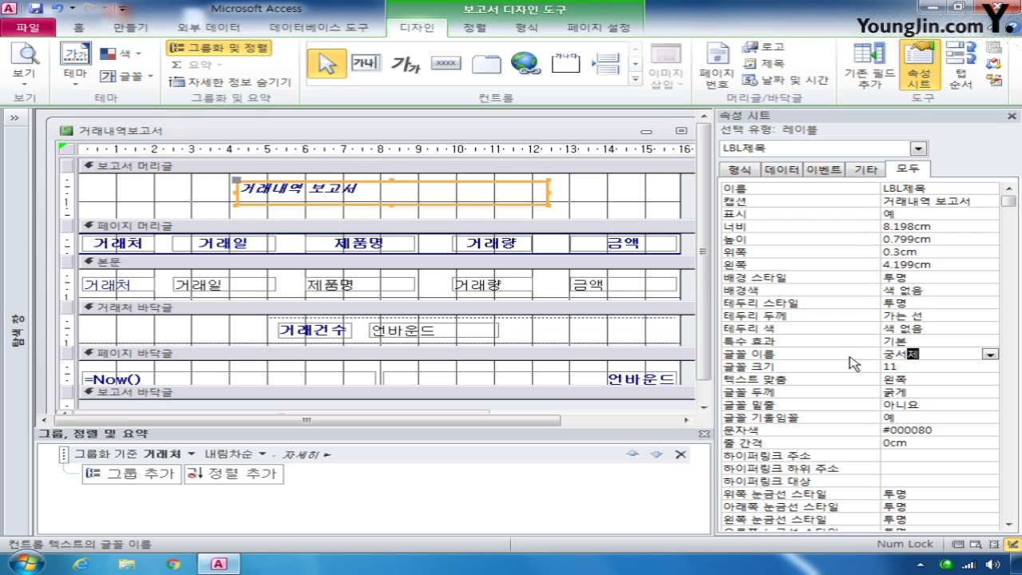
click(846, 368)
text(20)
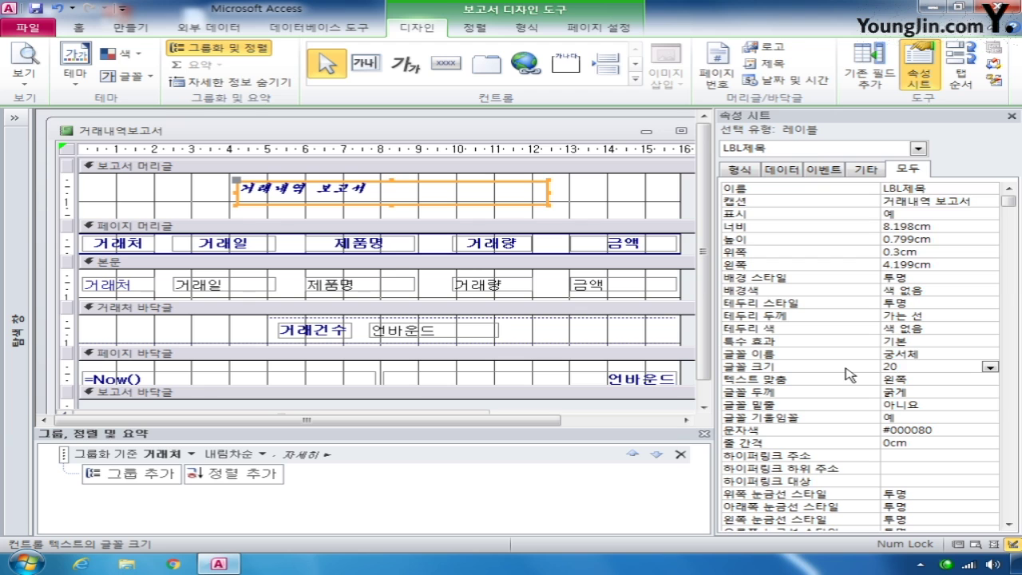
Set the title label's text alignment to 가운데 and its 글꼴 기울임꼴 property to 아니요
click(912, 379)
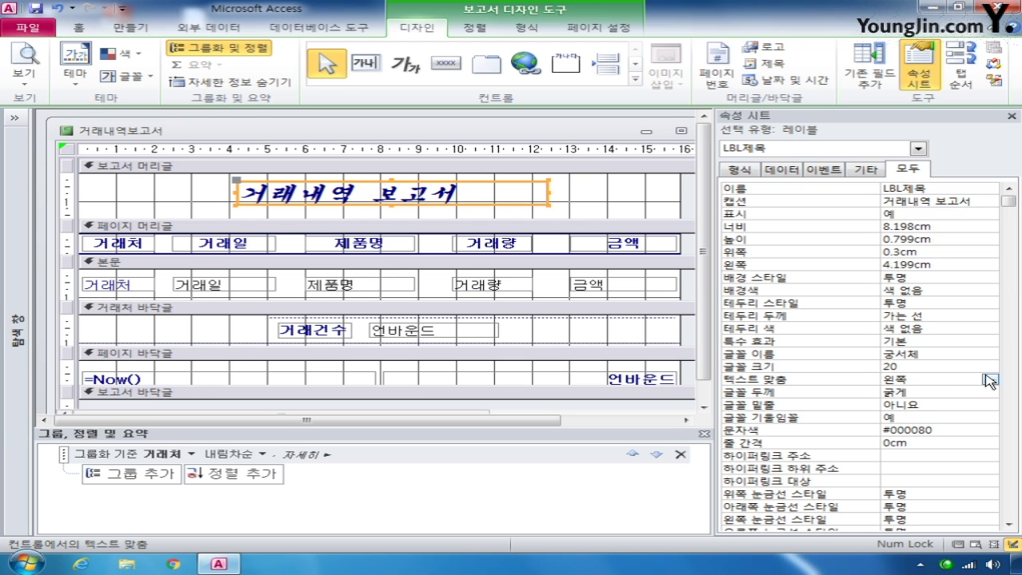
click(991, 380)
click(968, 416)
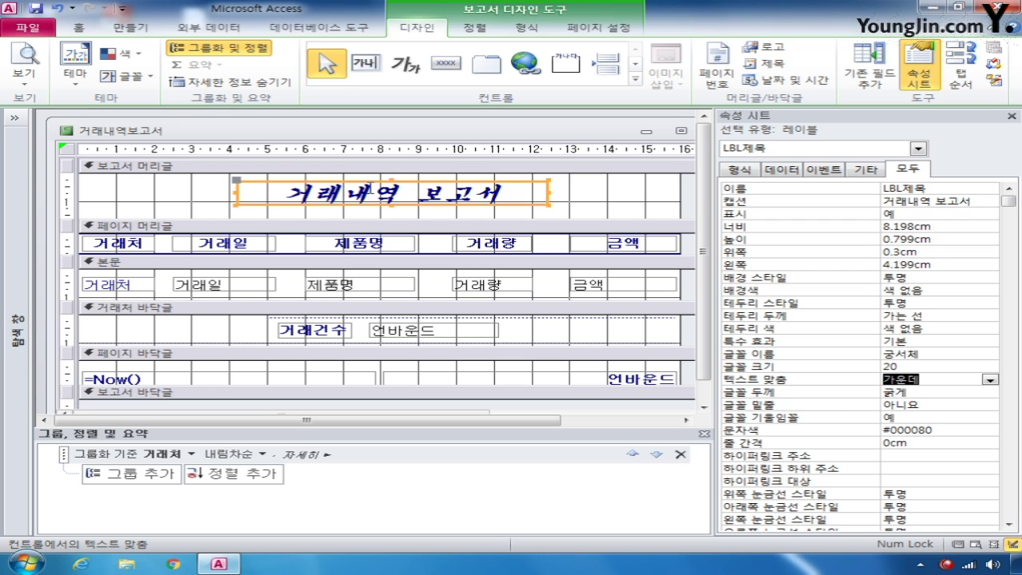
click(942, 417)
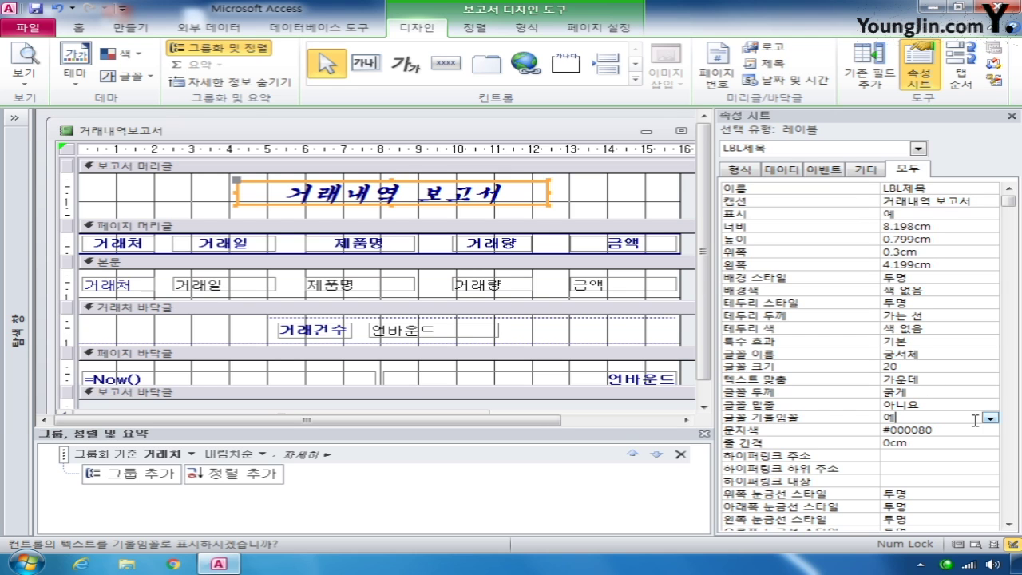
click(991, 417)
click(975, 440)
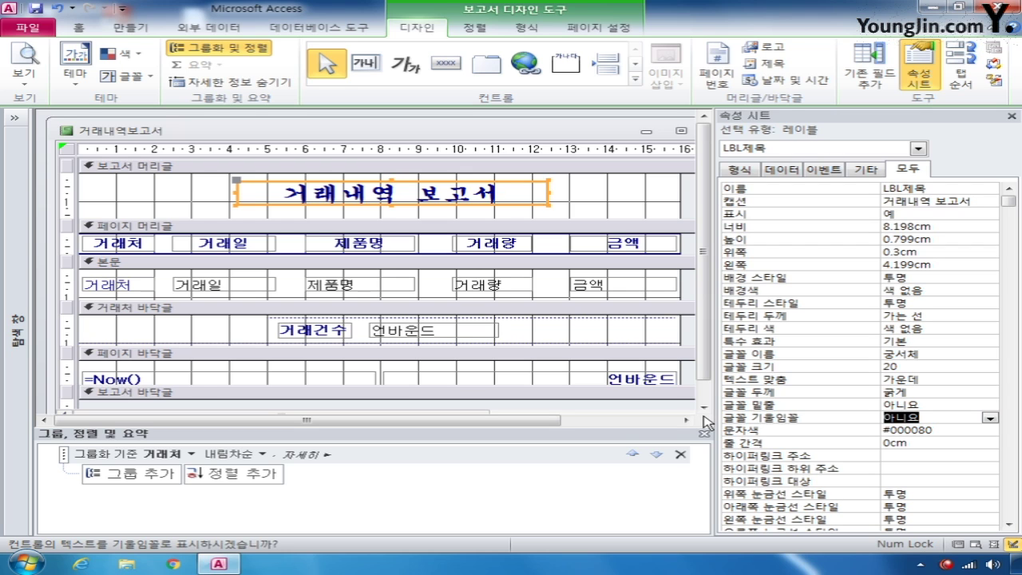
Change the 거래처 group to ascending order (오름차순) and add an ascending sort on 거래일 beneath it
click(264, 454)
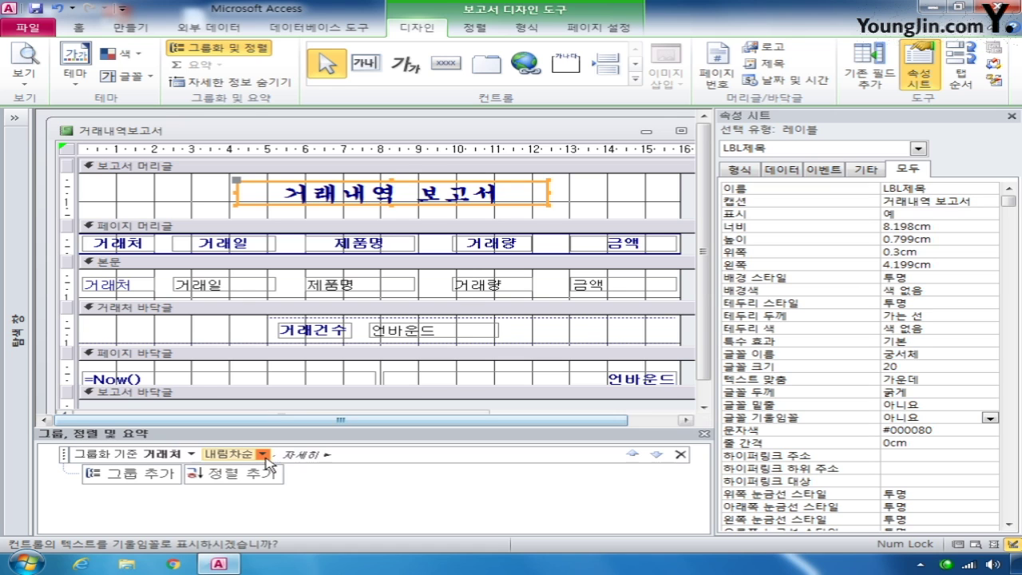
click(249, 467)
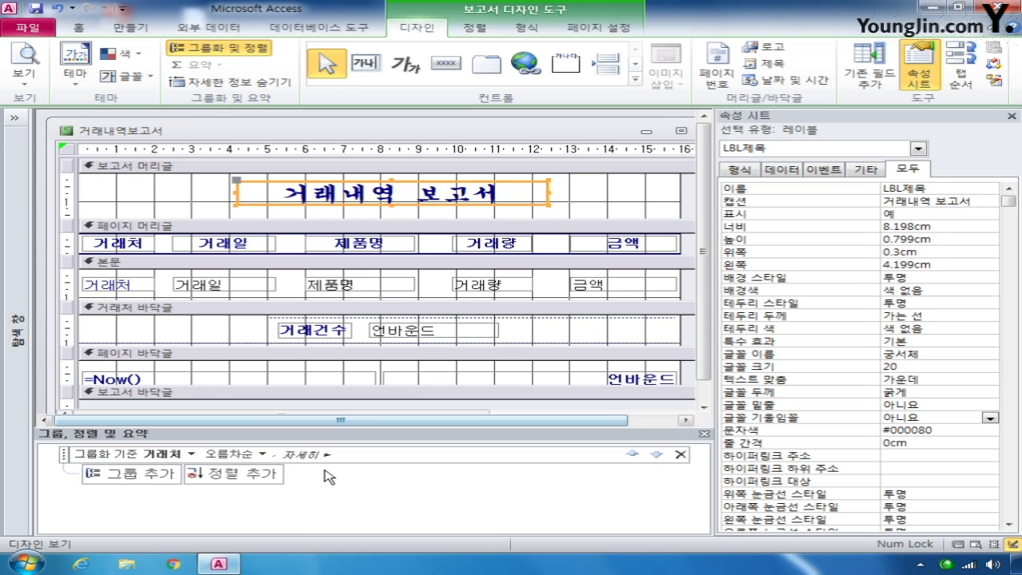
click(251, 475)
click(251, 412)
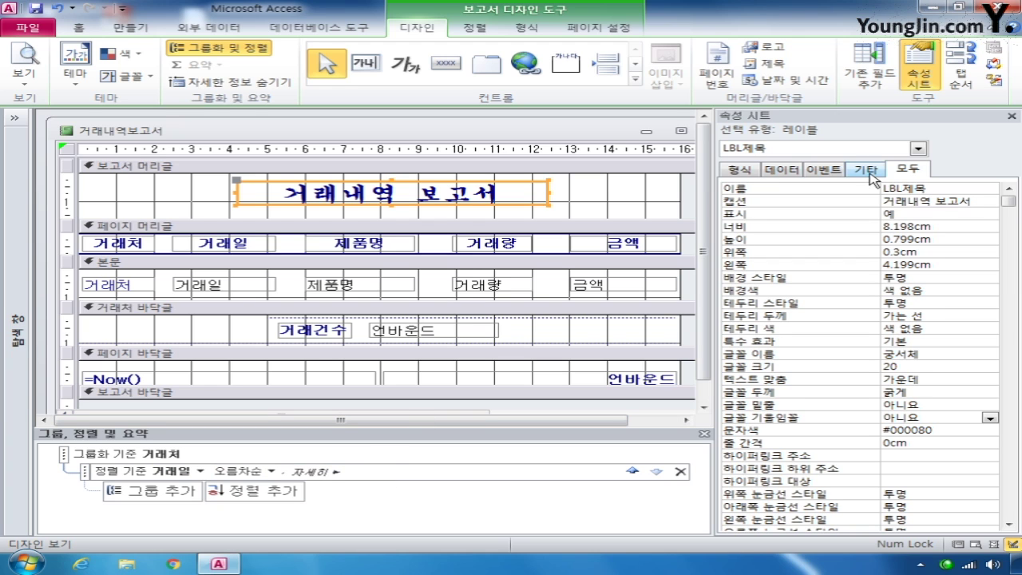
Set 중복 내용 숨기기 to 예 for the txt거래처 text box in the 본문 section
click(918, 149)
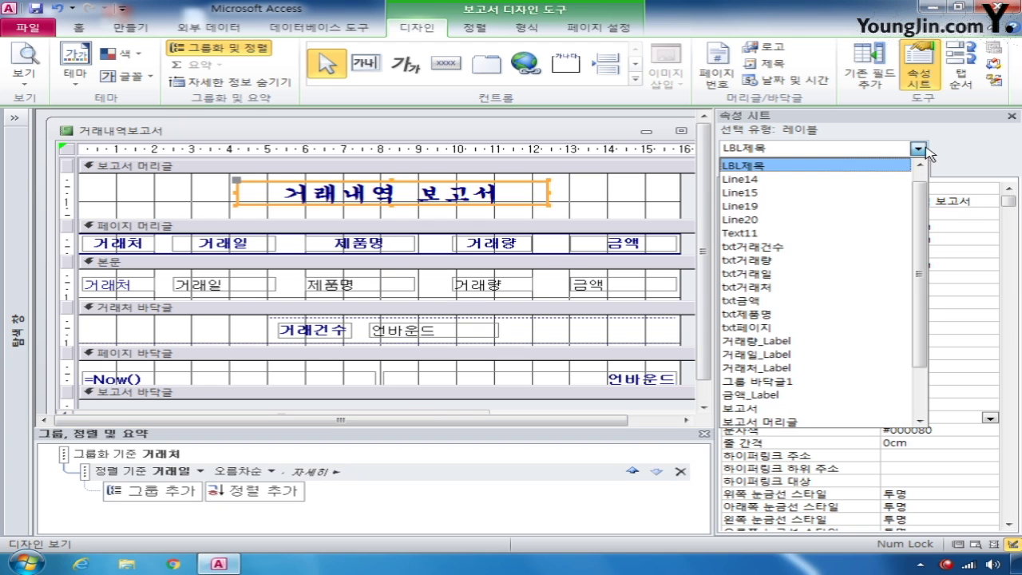
click(811, 288)
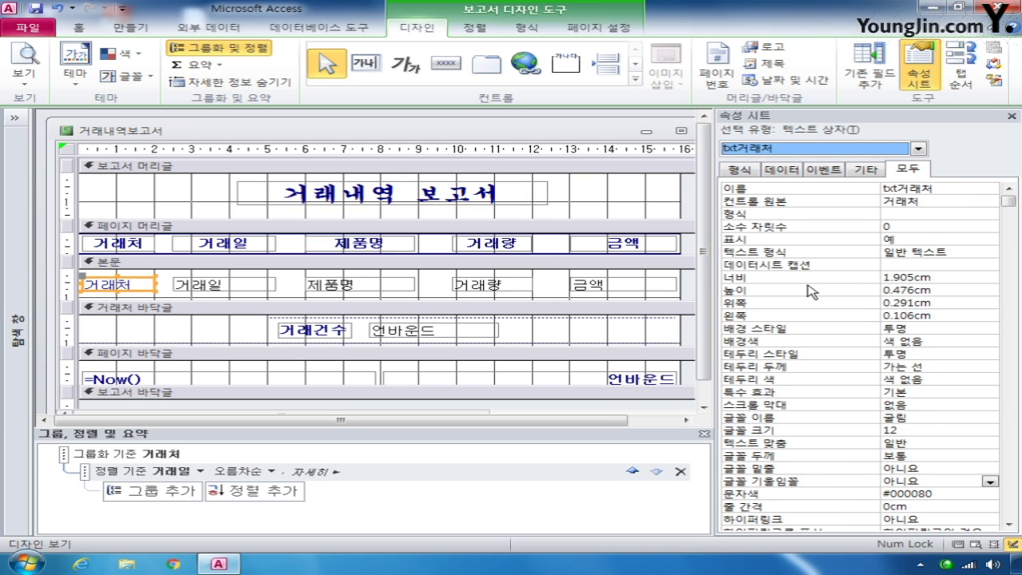
drag(1008, 202, 1014, 460)
click(925, 251)
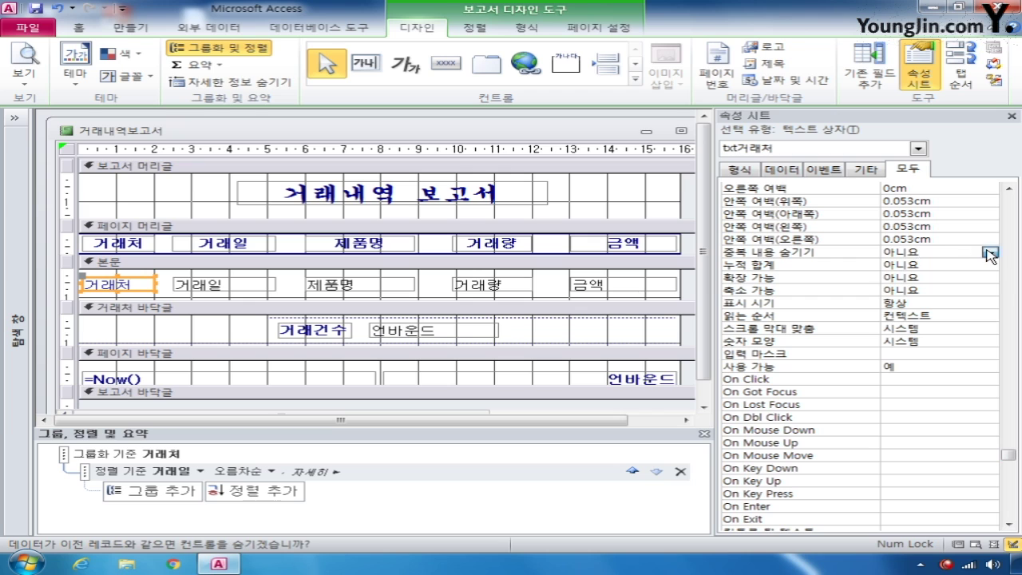
click(990, 253)
click(970, 263)
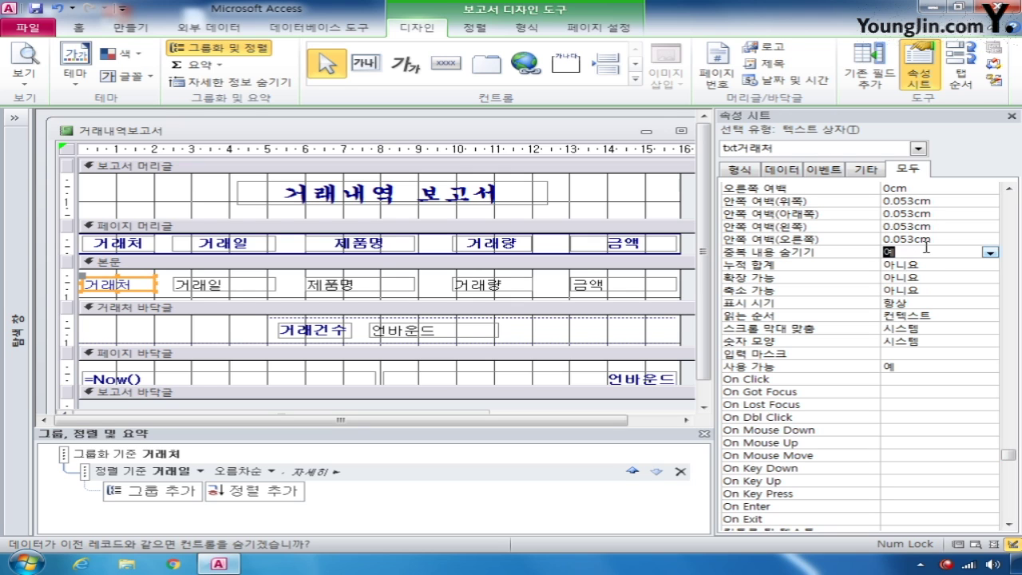
Set the control source of the txt거래건수 text box in 거래처 바닥글 to =count(*)
click(920, 150)
click(894, 179)
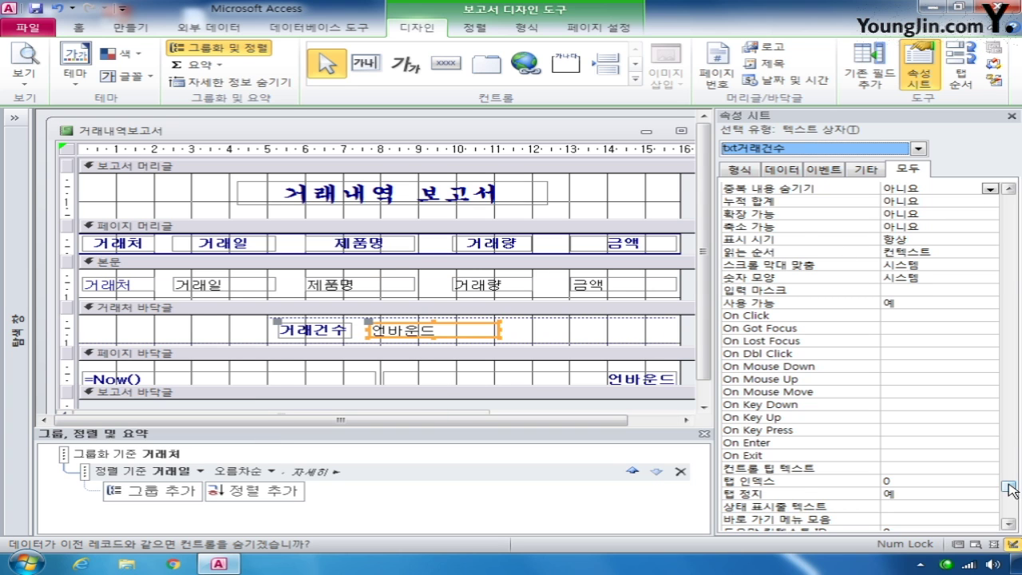
drag(1009, 487, 1010, 196)
click(903, 202)
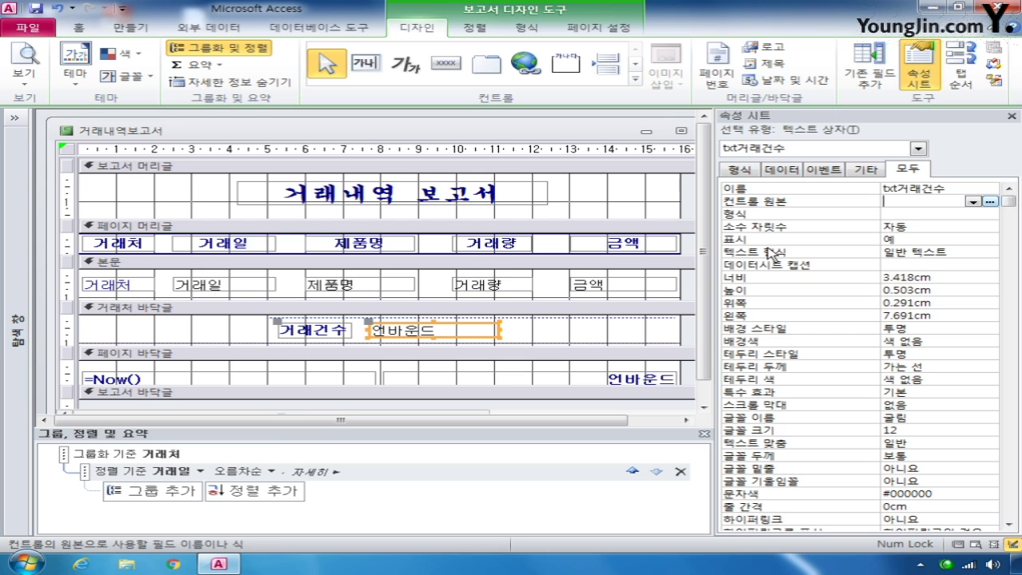
text(=count(*)
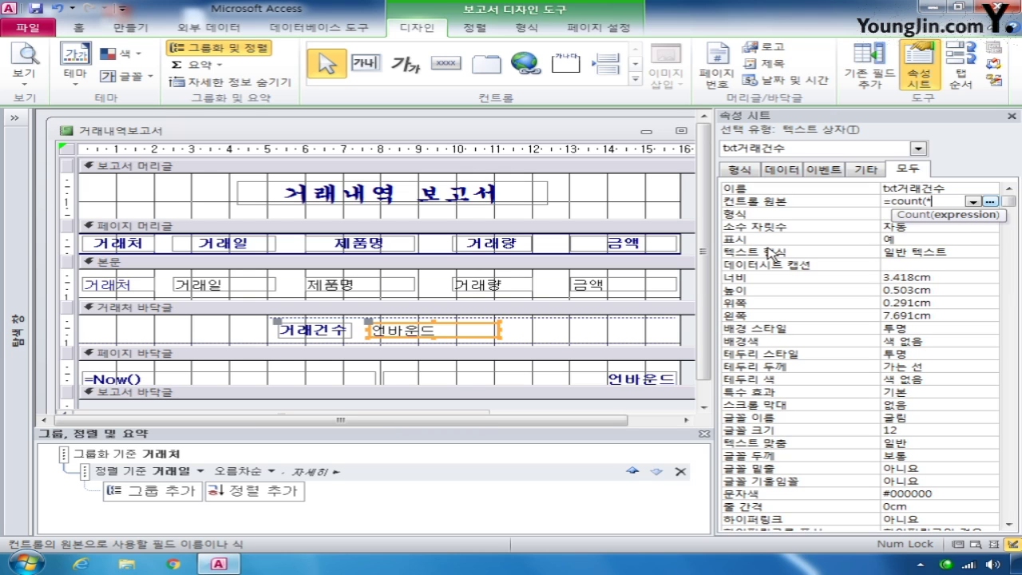
text())
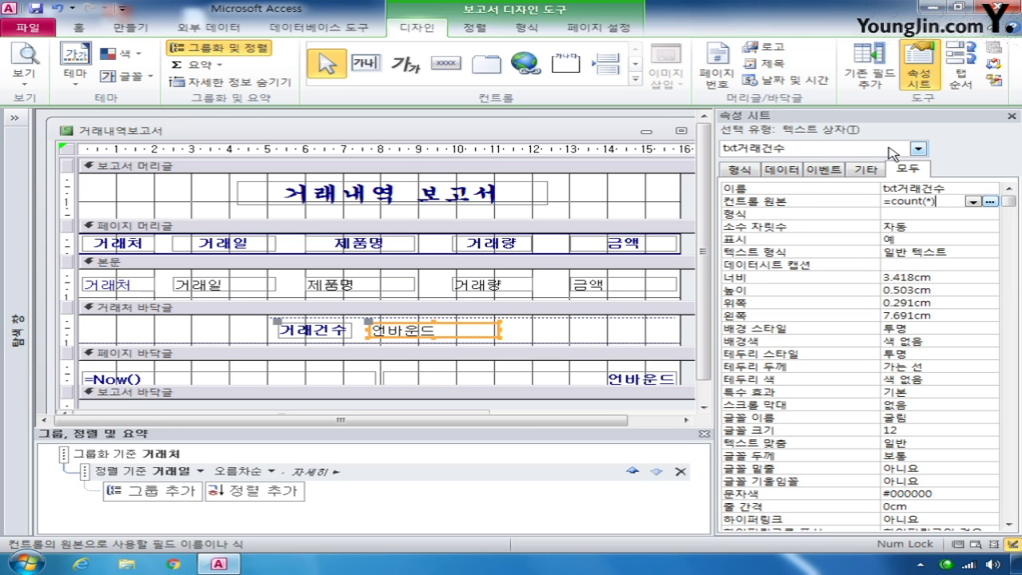
Begin the control source of the txt페이지 text box in 페이지 바닥글 with =format([page],"000")
click(920, 148)
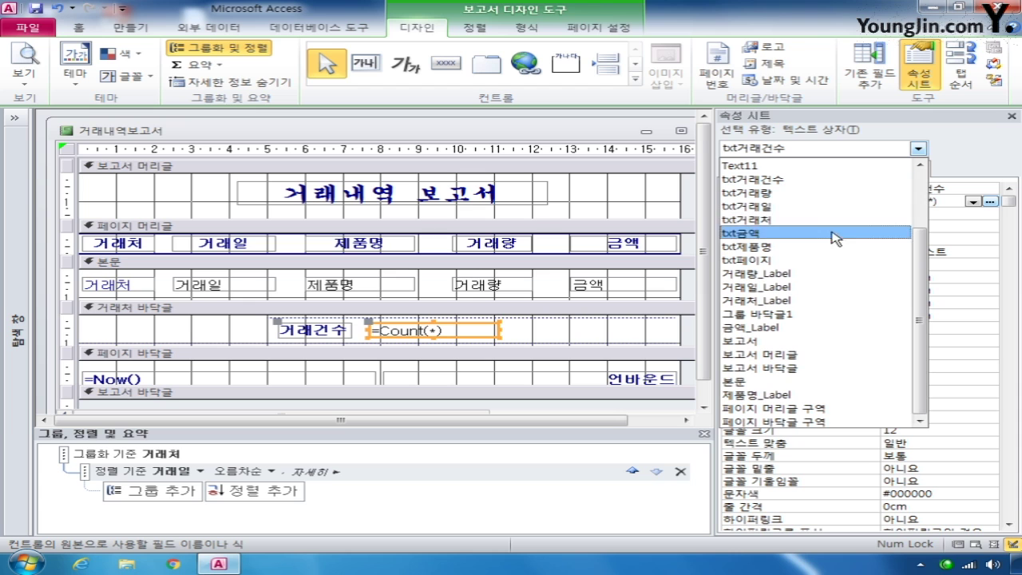
click(810, 260)
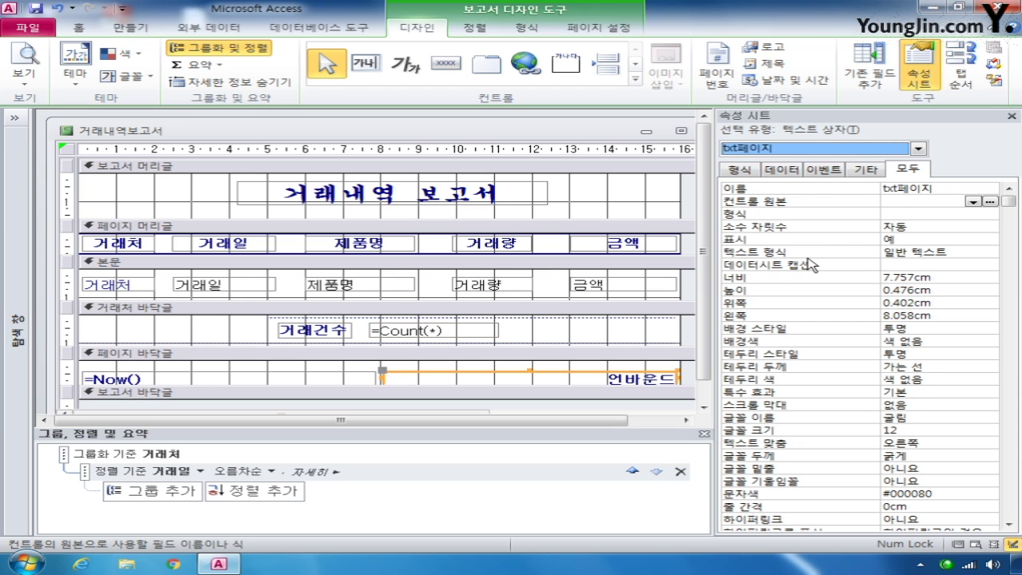
right_click(893, 202)
click(902, 230)
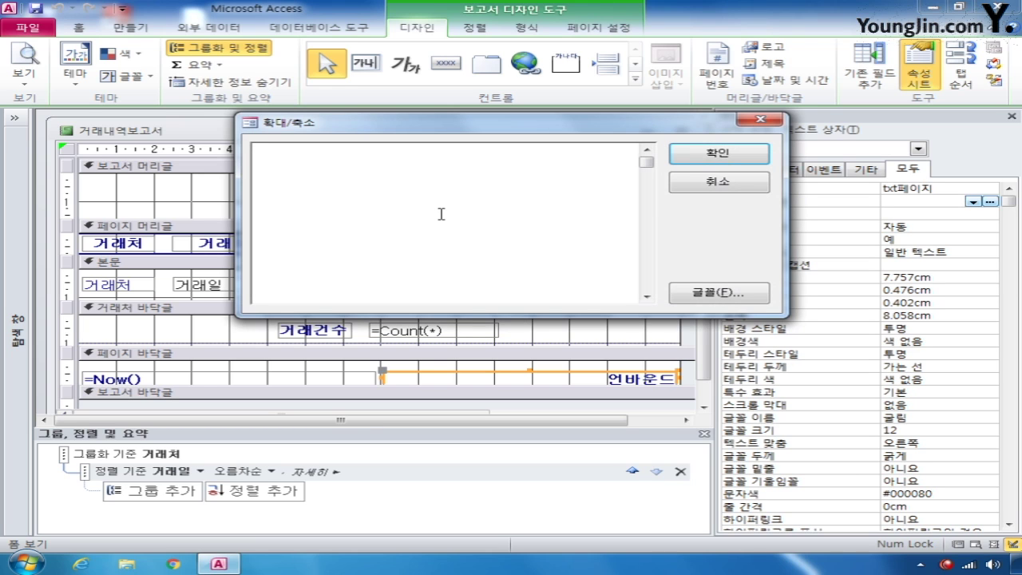
text(=[)
text(orma)
text(t())
key(Left)
text(,)
text("")
key(Left)
key(Left)
key(BackSpace)
text([page)
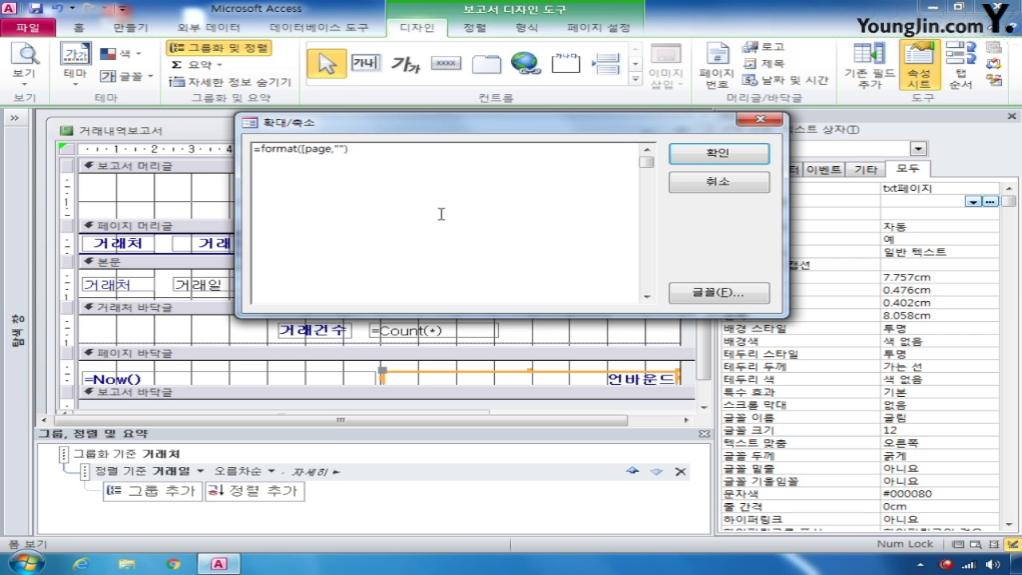
text(])
text(000)
Append & " 페이지" to the txt페이지 control source expression and accept it
key(End)
text(&)
text( ")
text( vo\\)
key(BackSpace)
key(BackSpace)
key(BackSpace)
key(BackSpace)
key(BackSpace)
text(페이지")
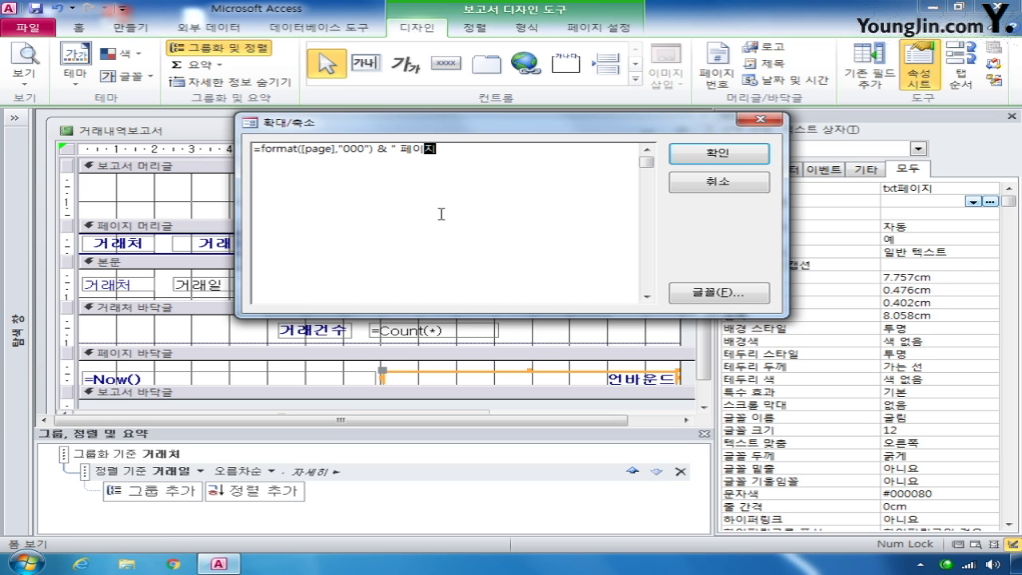
click(719, 153)
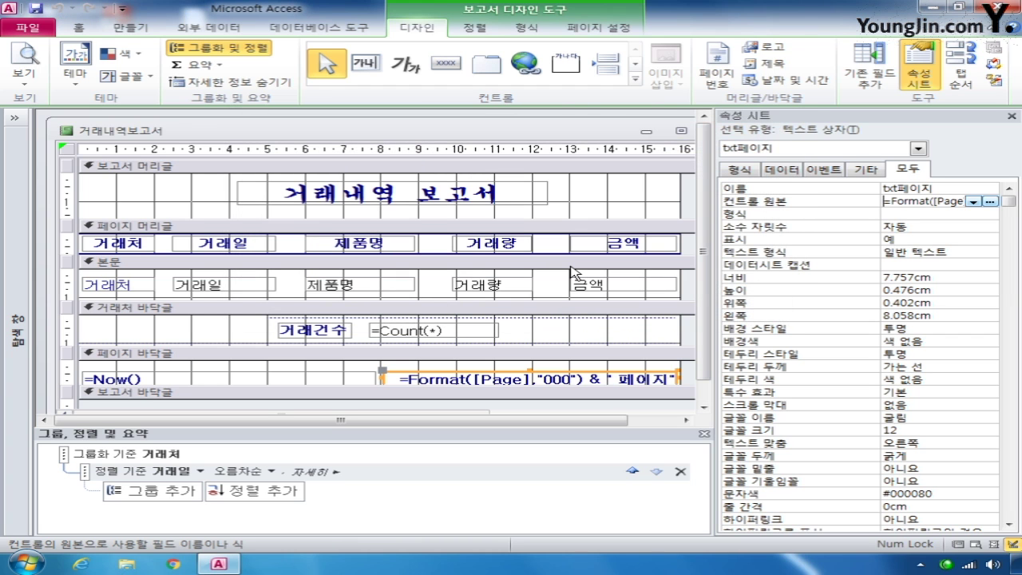
Close the 거래내역보고서 report with its changes saved and bring back the list of database objects
drag(669, 133, 608, 136)
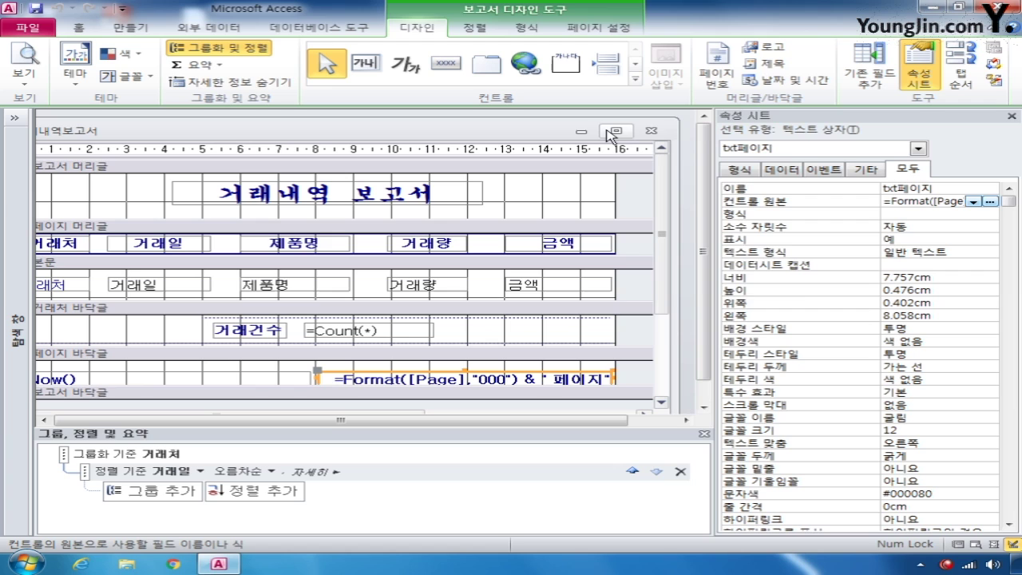
click(651, 130)
click(402, 320)
click(16, 118)
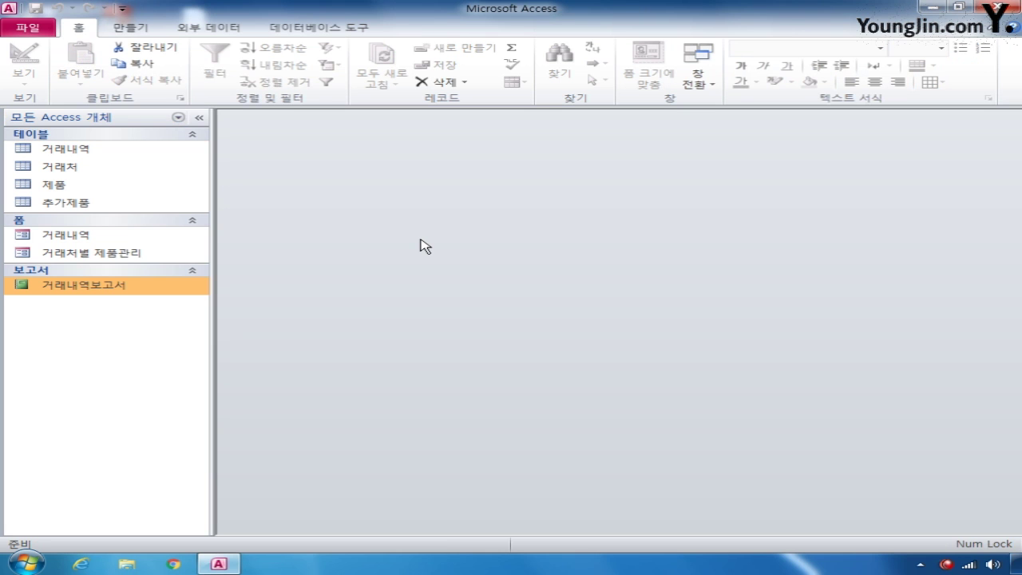
Open the 거래처별 제품관리 form in design view and create an On Click event procedure for the cmd조회 button
right_click(120, 254)
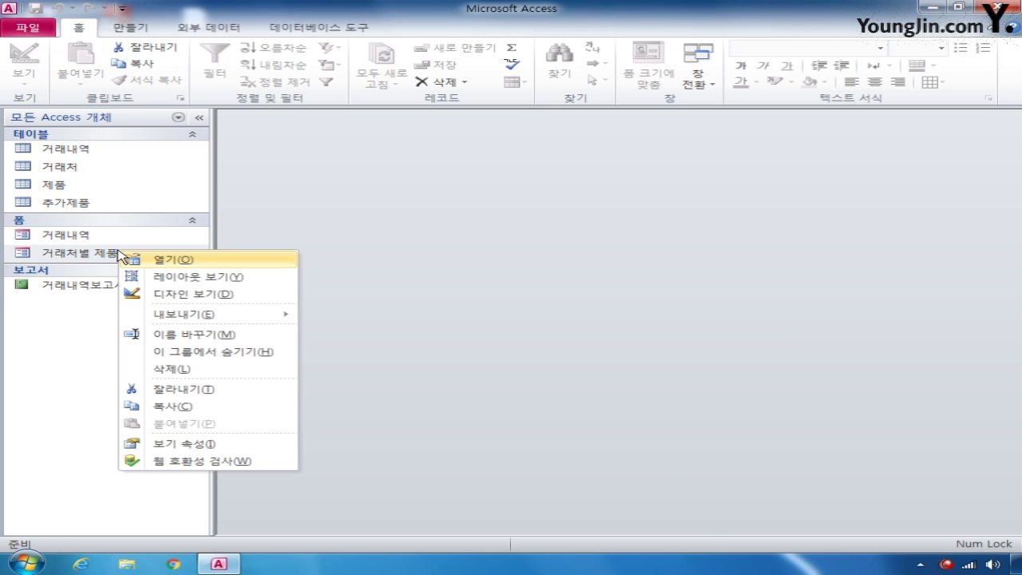
click(192, 294)
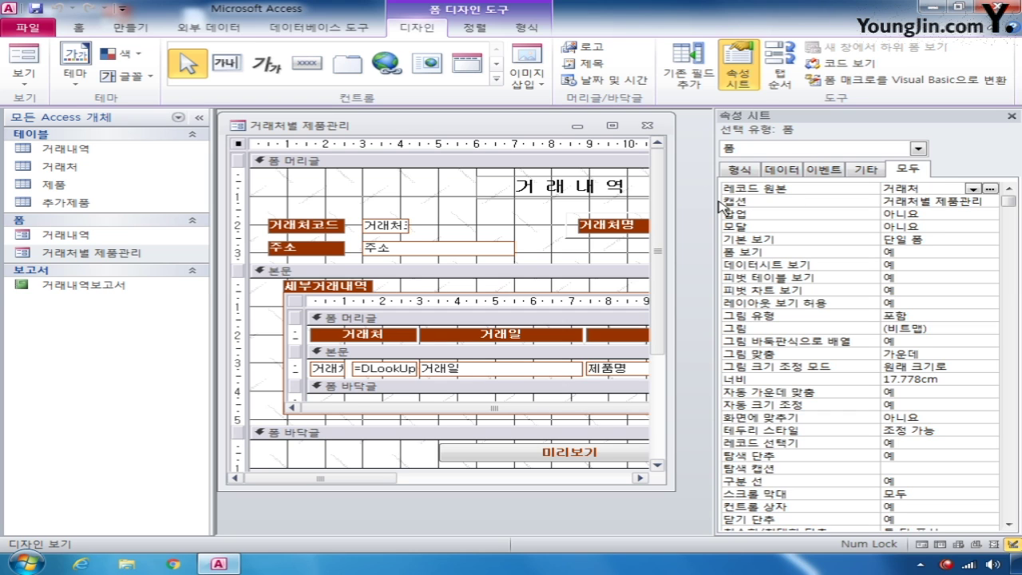
click(918, 148)
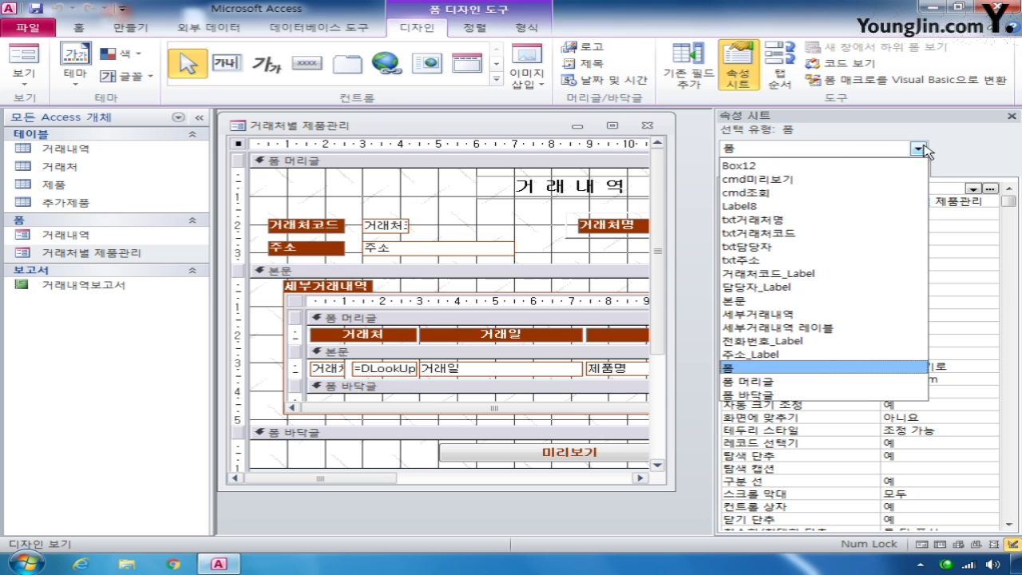
click(867, 193)
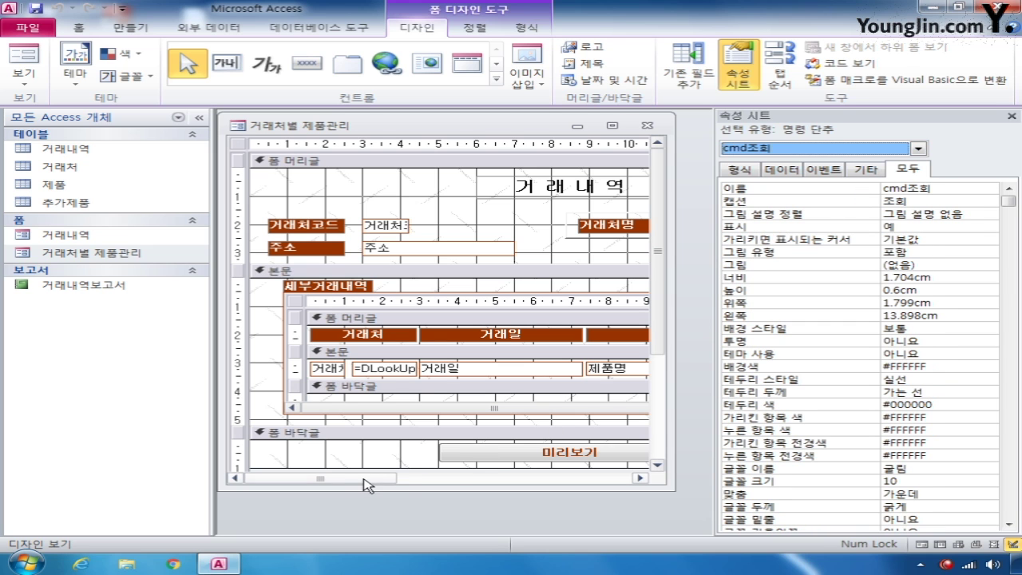
drag(364, 483, 601, 477)
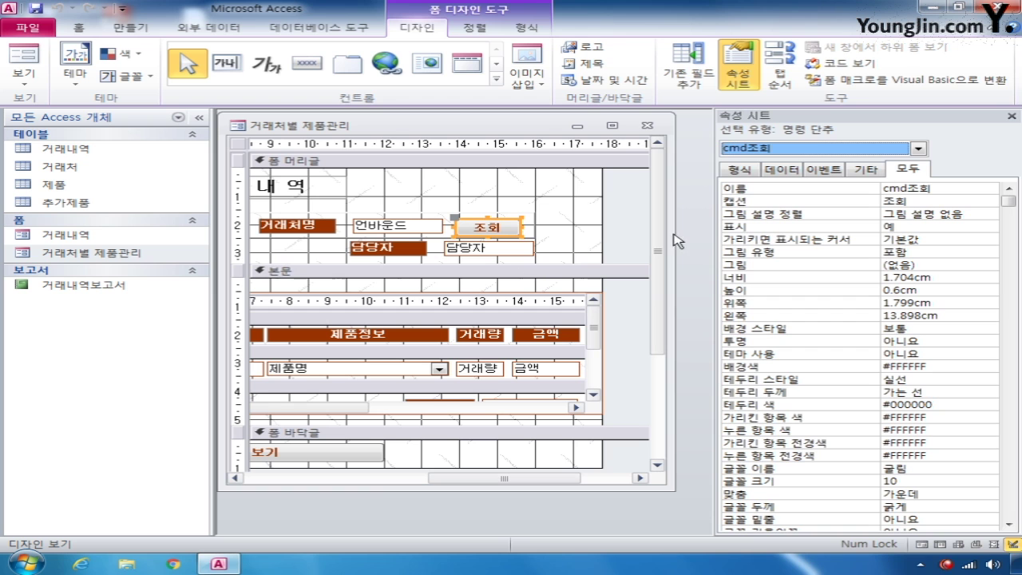
click(825, 169)
click(991, 190)
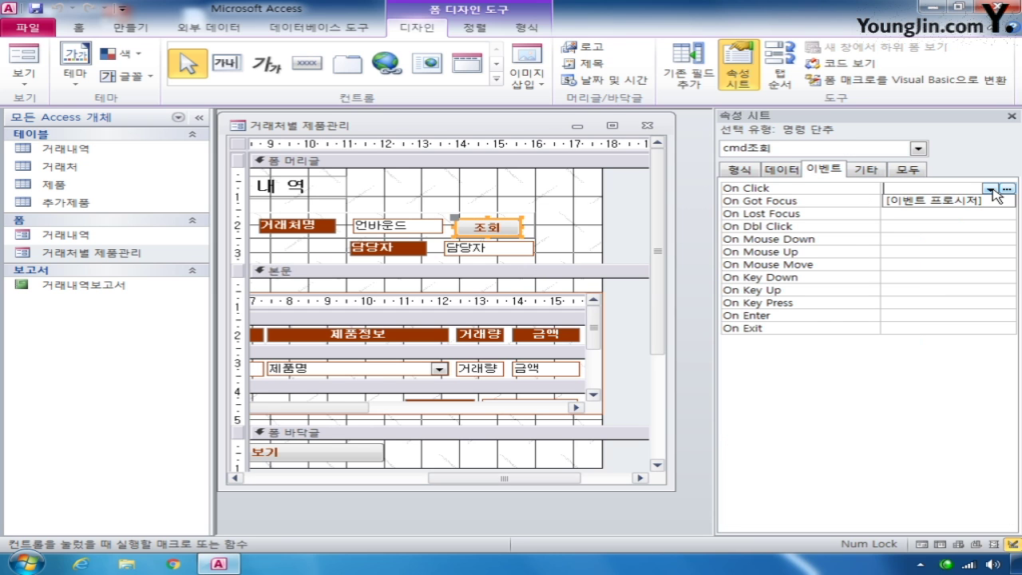
click(995, 201)
click(1007, 189)
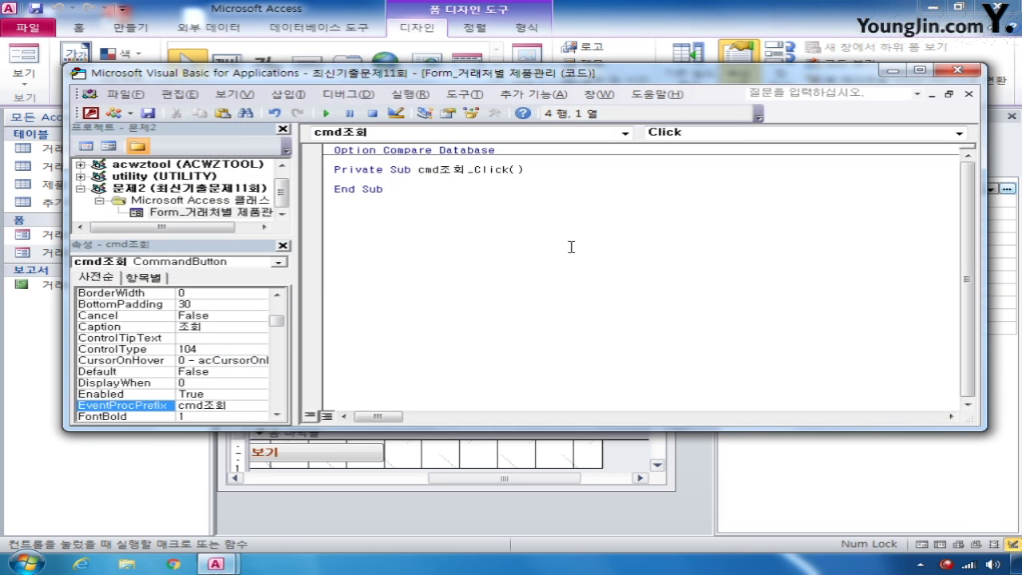
In cmd조회_Click, write a statement assigning me.RecordSource the query "select * from 거래처 "
key(Return)
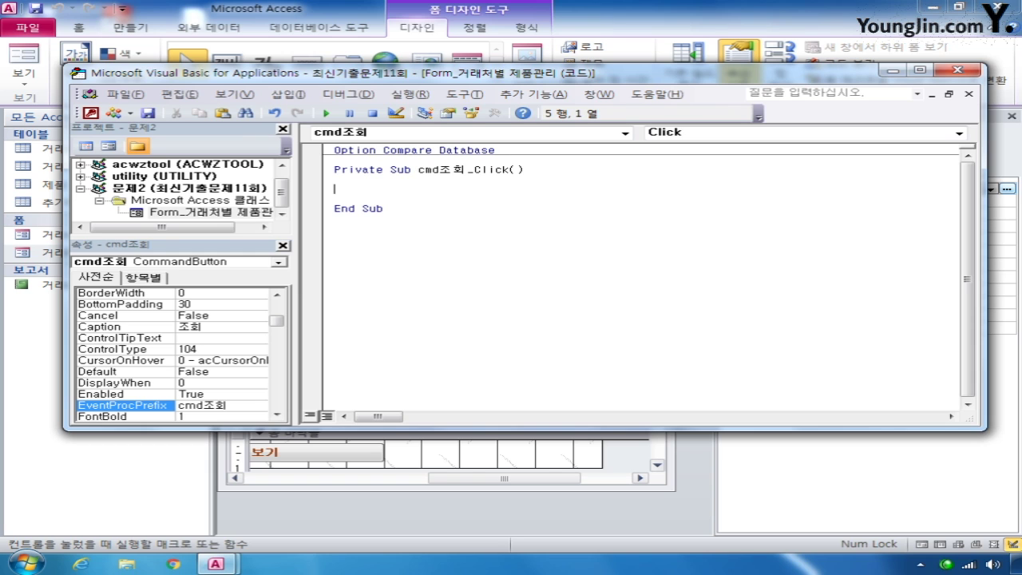
text(me.re)
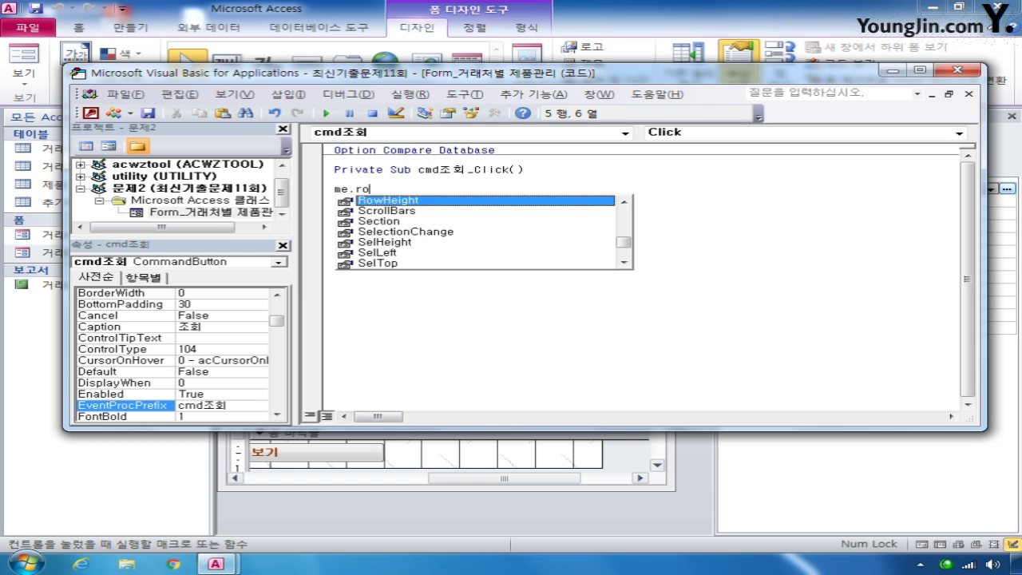
text(cord)
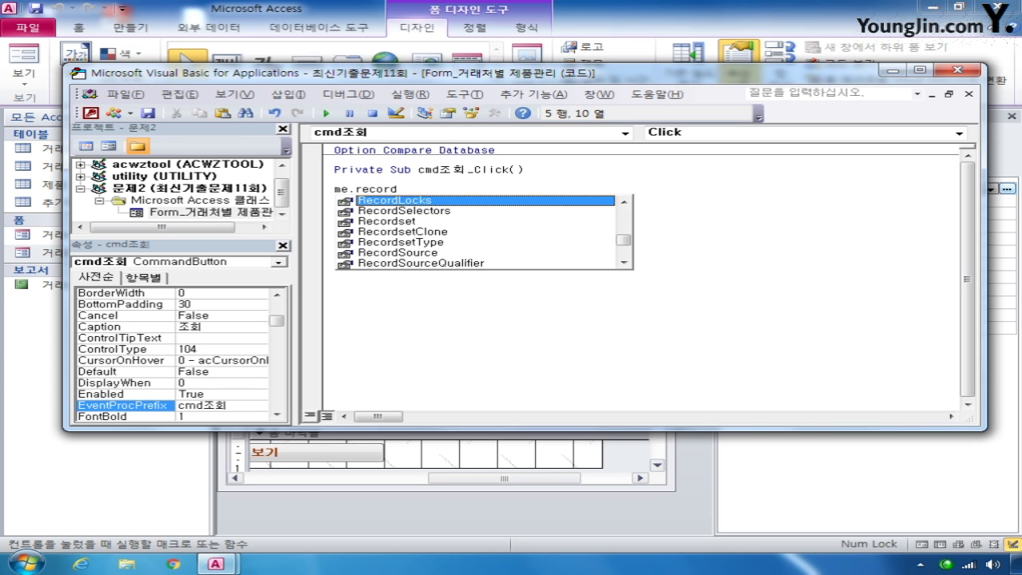
text(sou)
key(Tab)
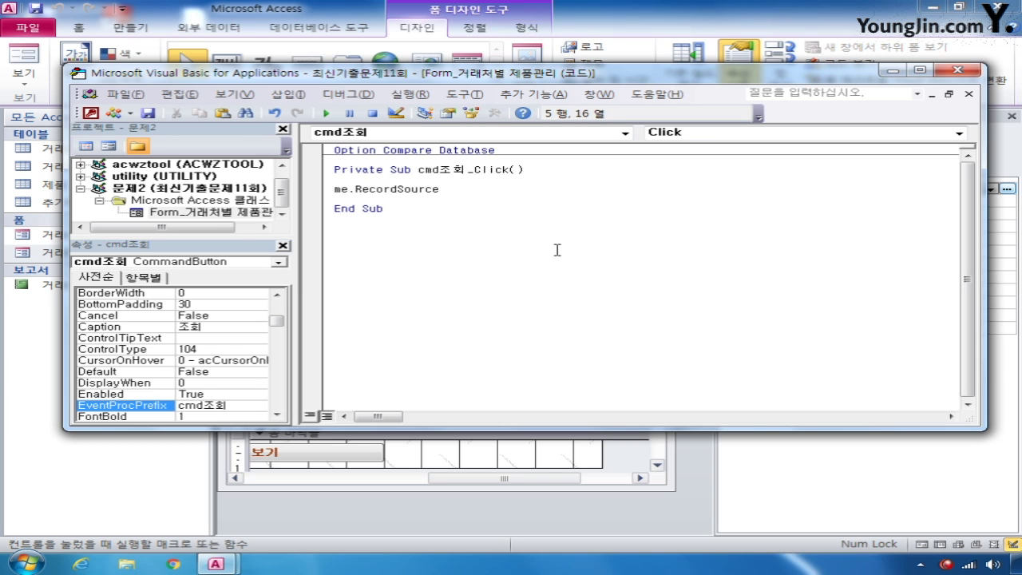
text(= "")
key(Left)
text(select * from 거래처 )
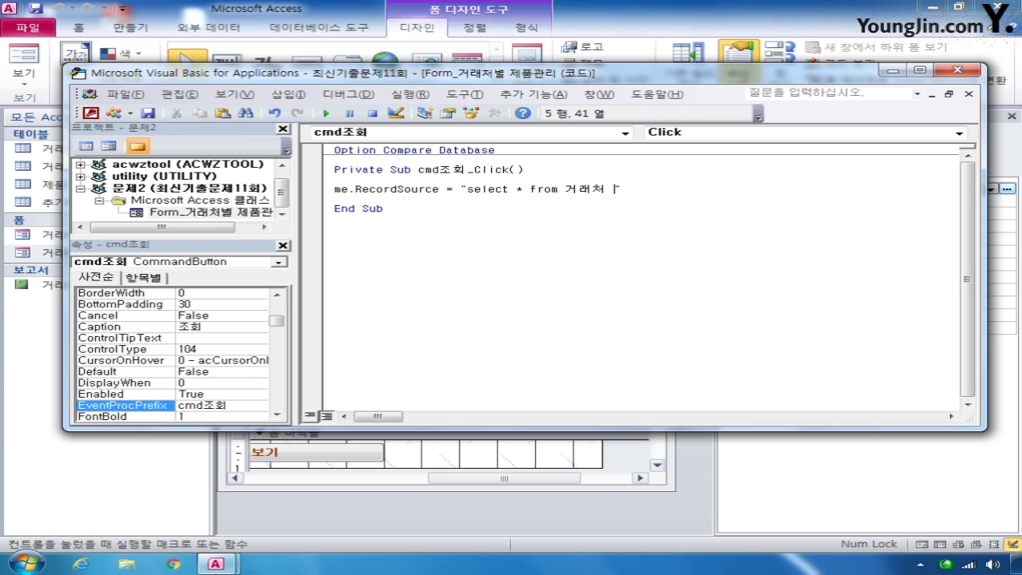
Extend the record source query with the condition where 거래처명 like '*" & txt거래처명 & "*'"
text(where 거래처명)
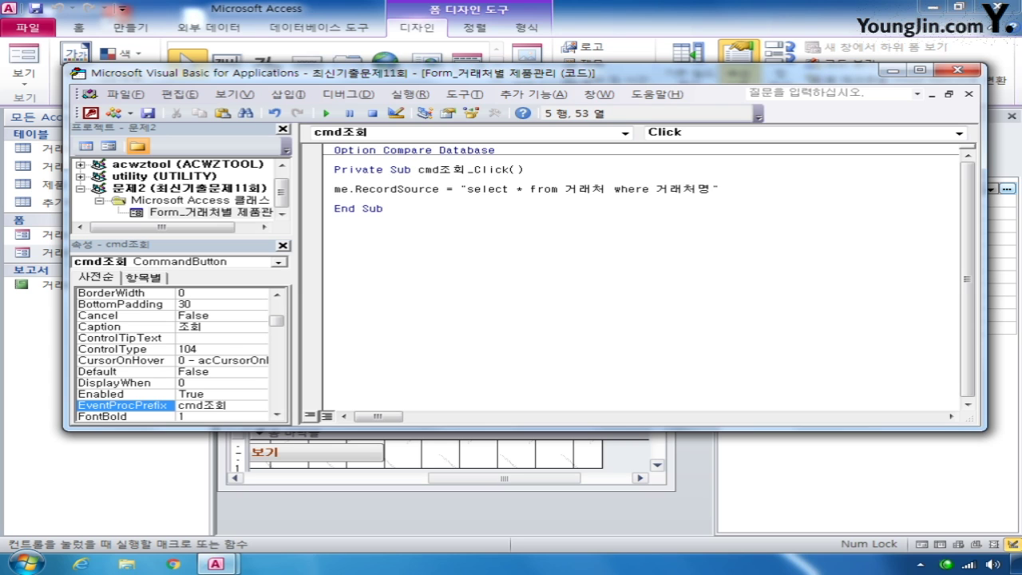
text( like)
text(')
text(+)
text(")
text(회)
key(BackSpace)
text(& txt거래)
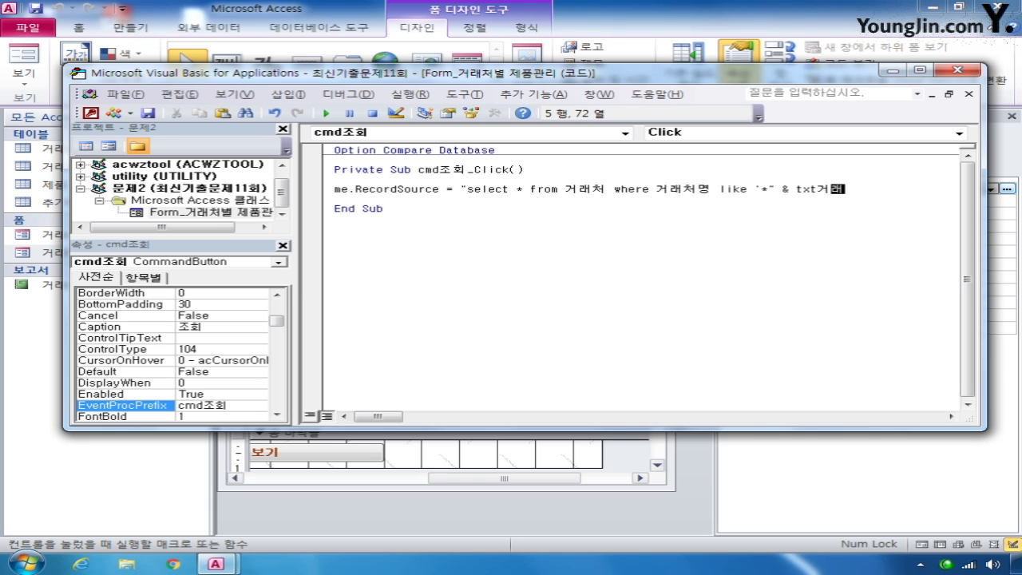
text(처며ㅇ 회)
key(BackSpace)
text(& "*'")
click(487, 218)
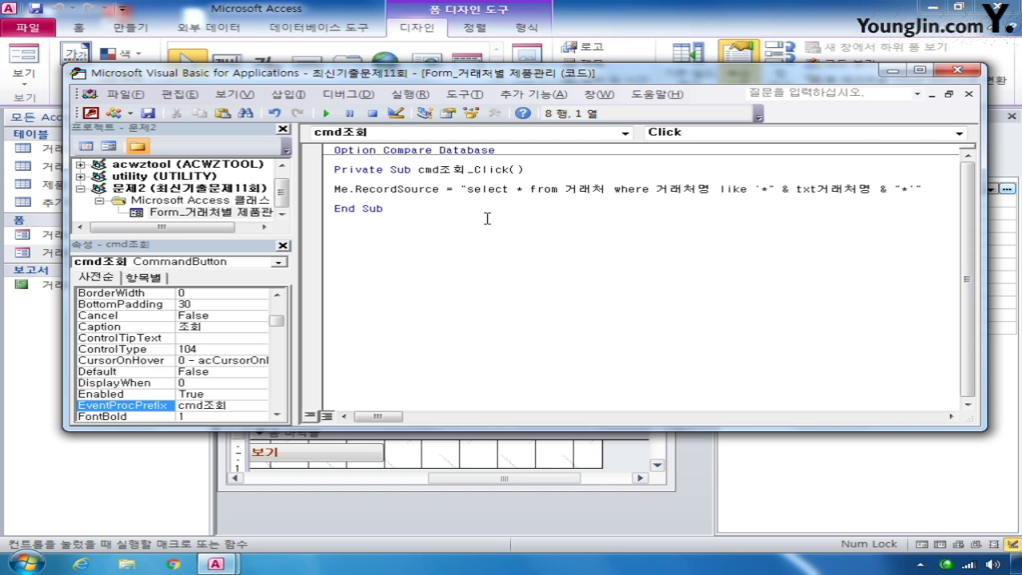
Close the code editor and the 거래처별 제품관리 form, saving the changes
click(961, 70)
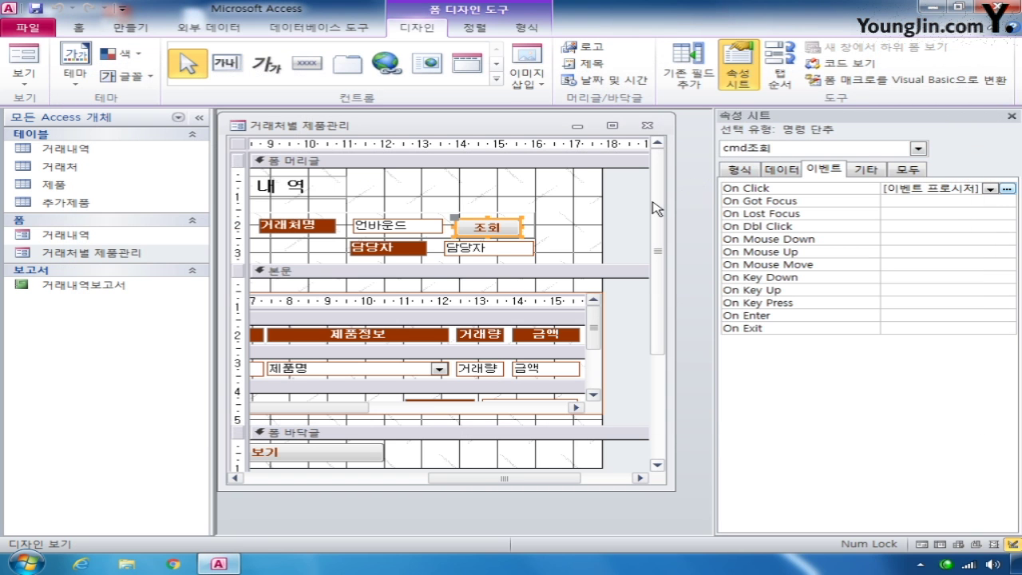
click(646, 126)
click(397, 325)
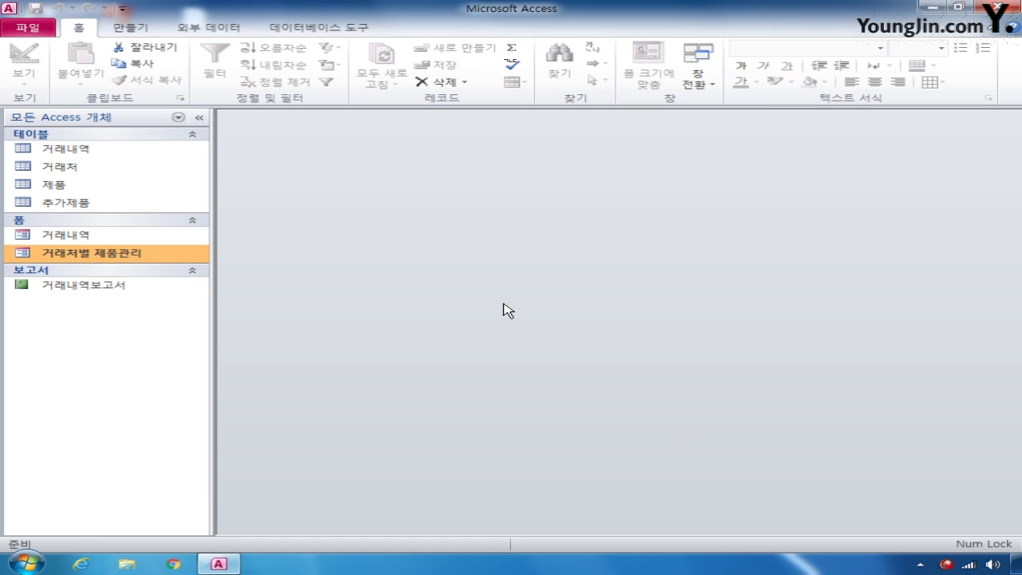
Reopen the 거래처별 제품관리 form in design view and create an On Click event procedure for the cmd미리보기 button
right_click(140, 256)
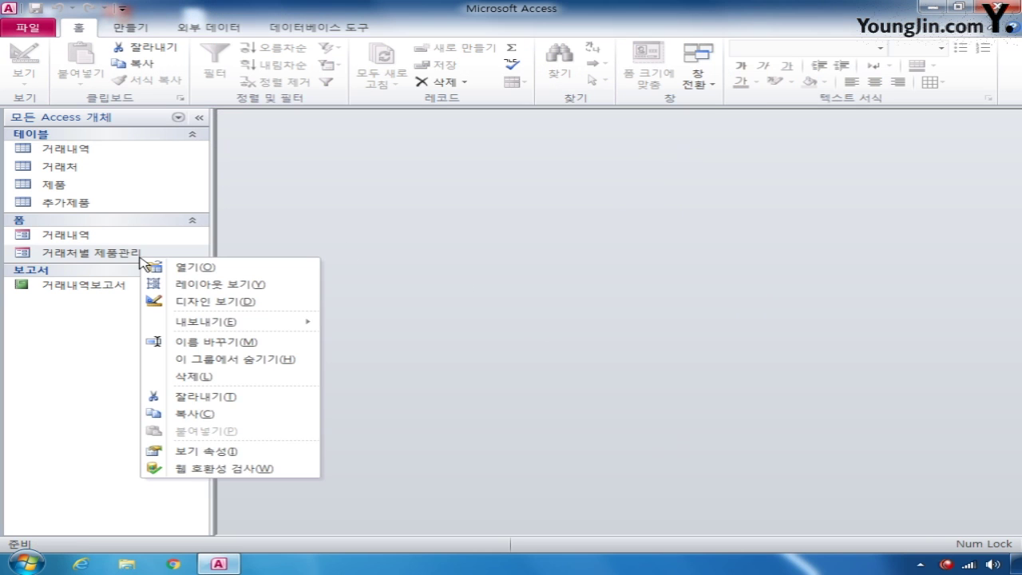
click(152, 301)
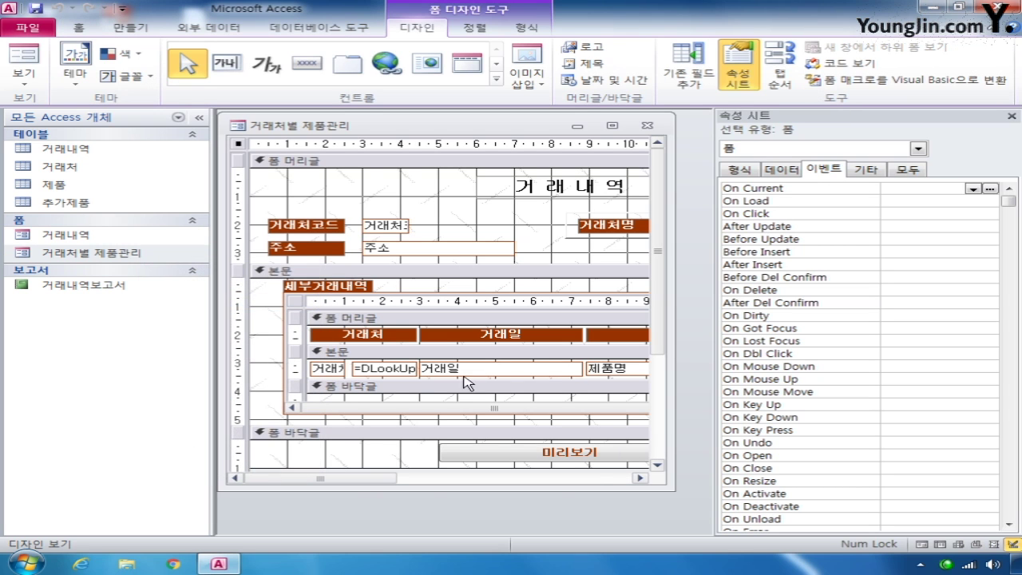
drag(346, 480, 556, 482)
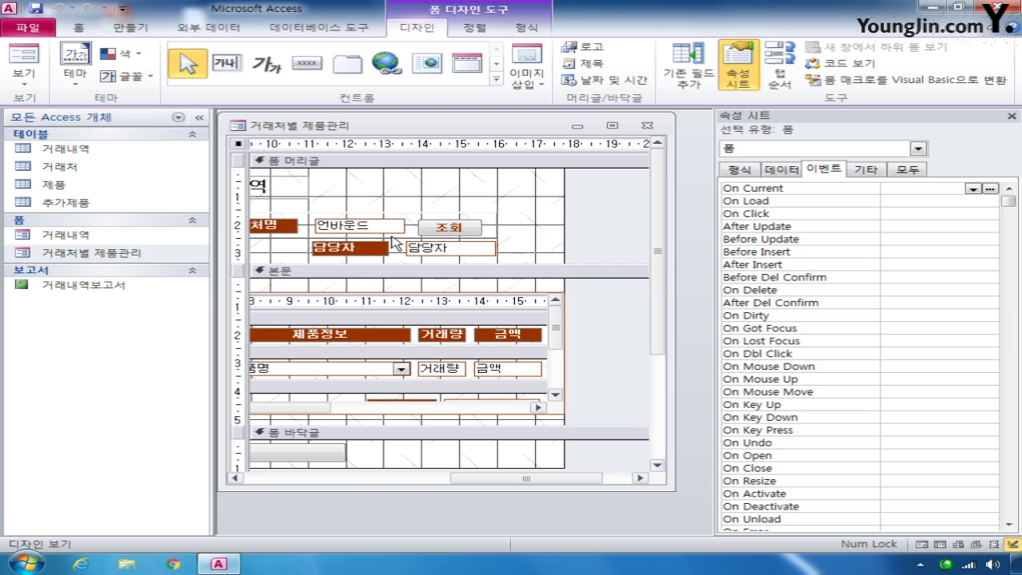
click(313, 450)
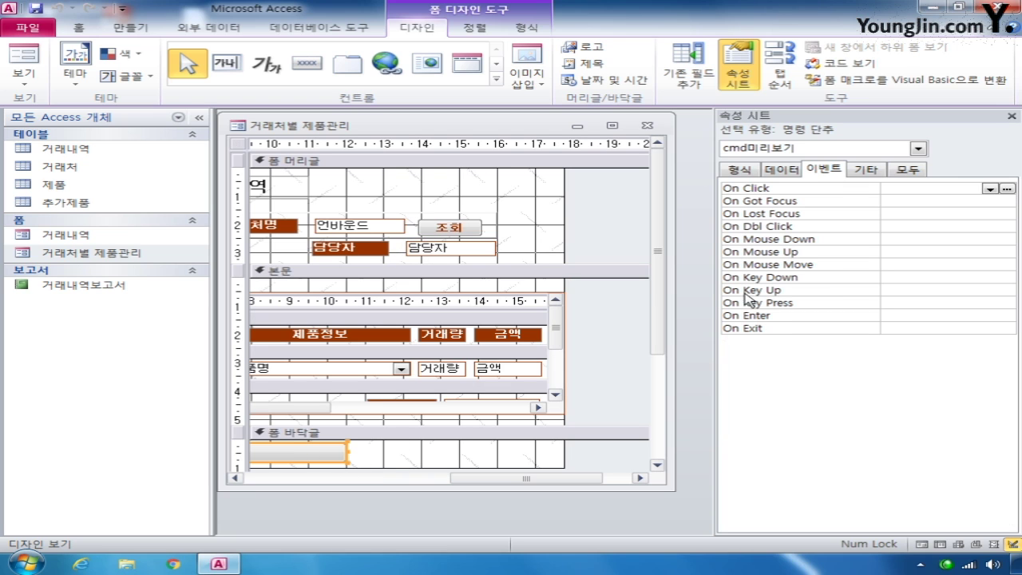
click(990, 188)
click(977, 201)
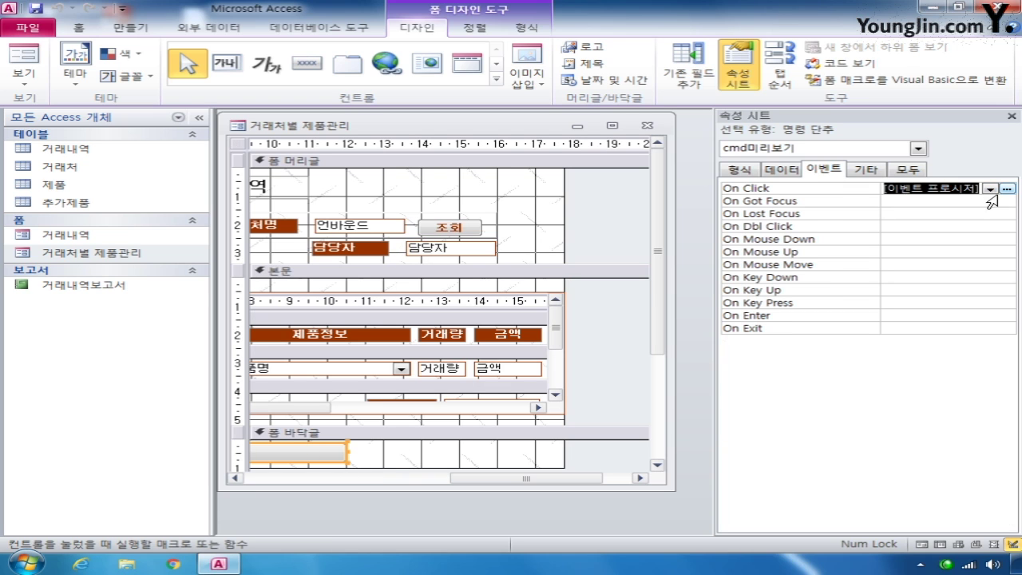
click(1007, 188)
In the cmd미리보기_Click procedure, begin a statement that calls docmd.OpenReport
key(Return)
key(Return)
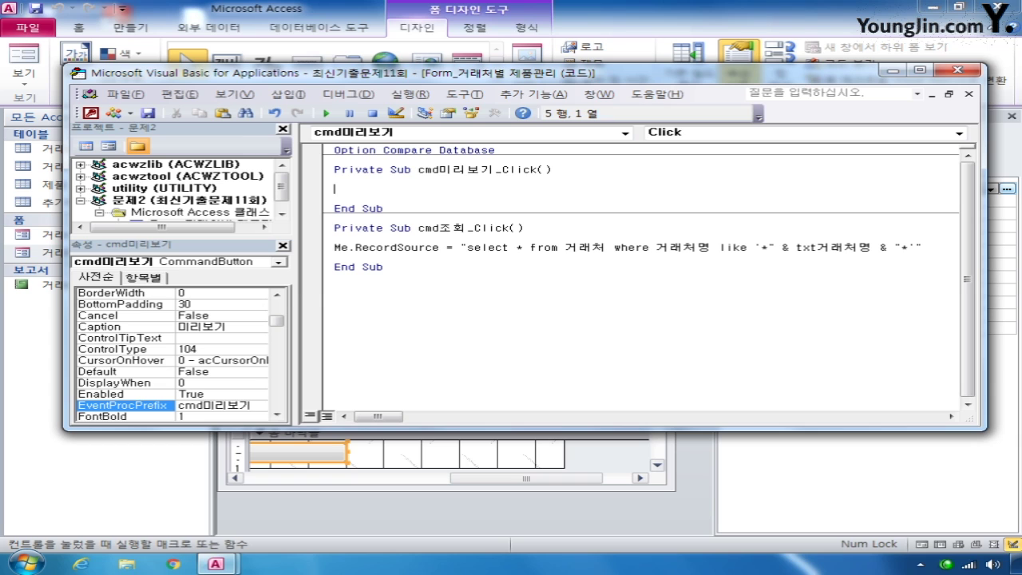
text(ㅇ)
key(Hangul)
key(BackSpace)
text(docmd.)
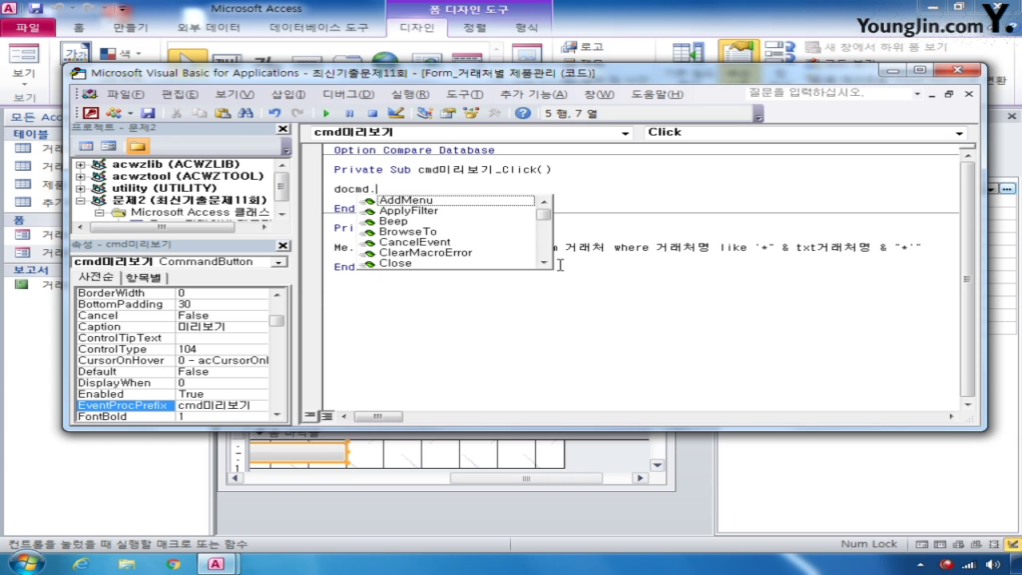
text(o)
text(penrr)
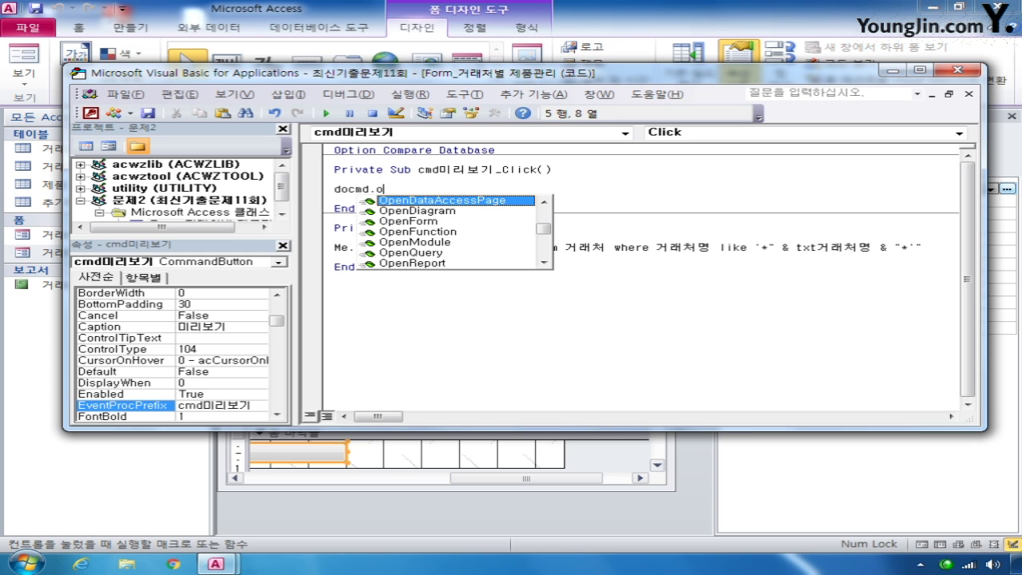
key(BackSpace)
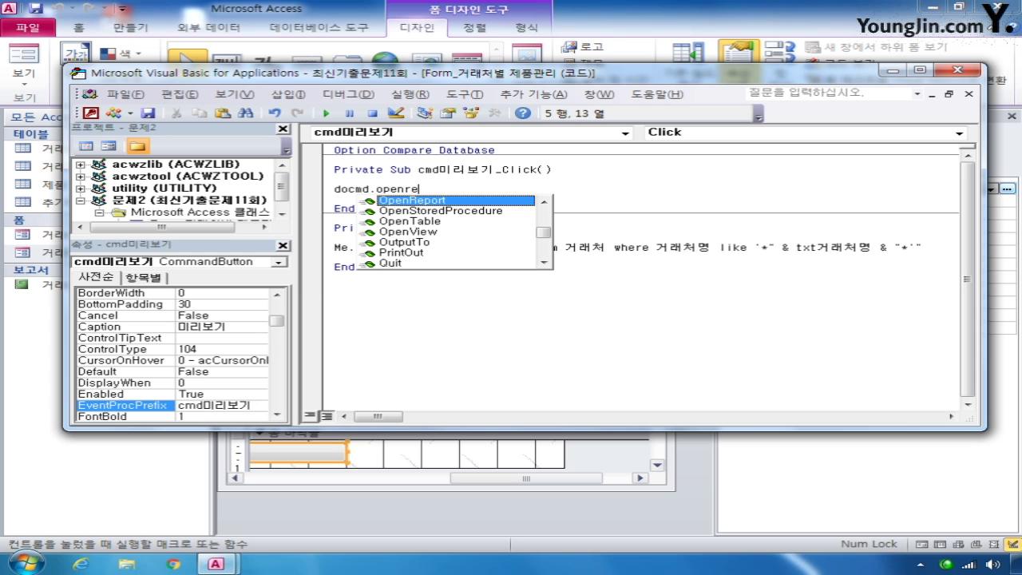
key(Tab)
Give the OpenReport call the report name "거래내역보고서" and the view argument acViewPreview
text(")
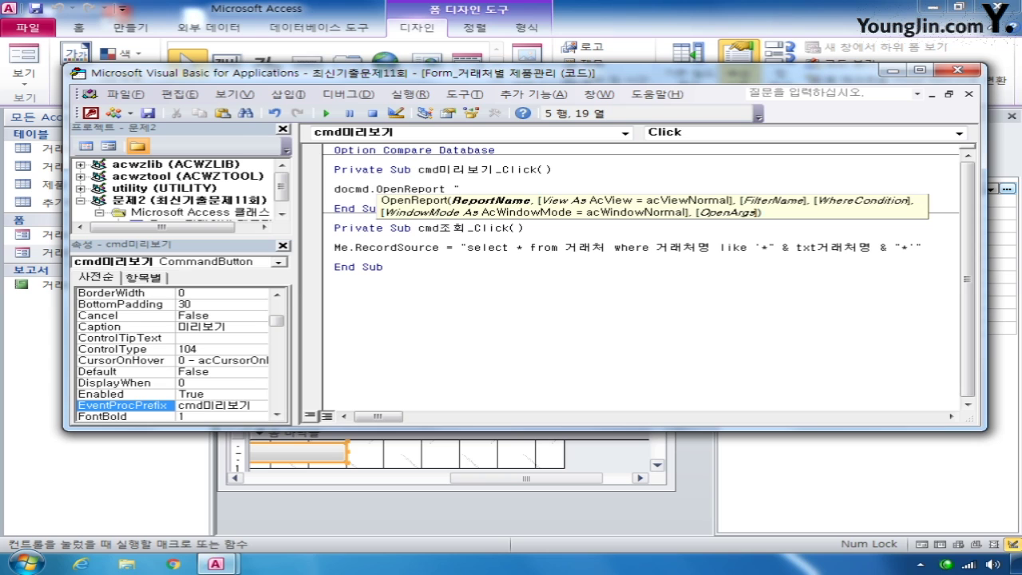
text(거래내여)
text(역보고서")
text(,)
key(Down)
key(Down)
key(Down)
key(Down)
key(Down)
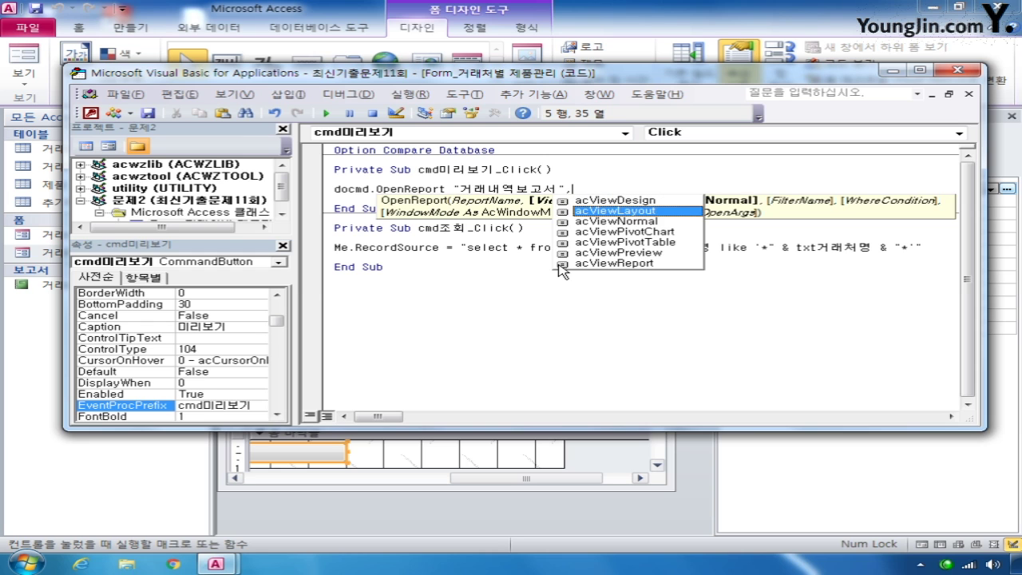
key(Tab)
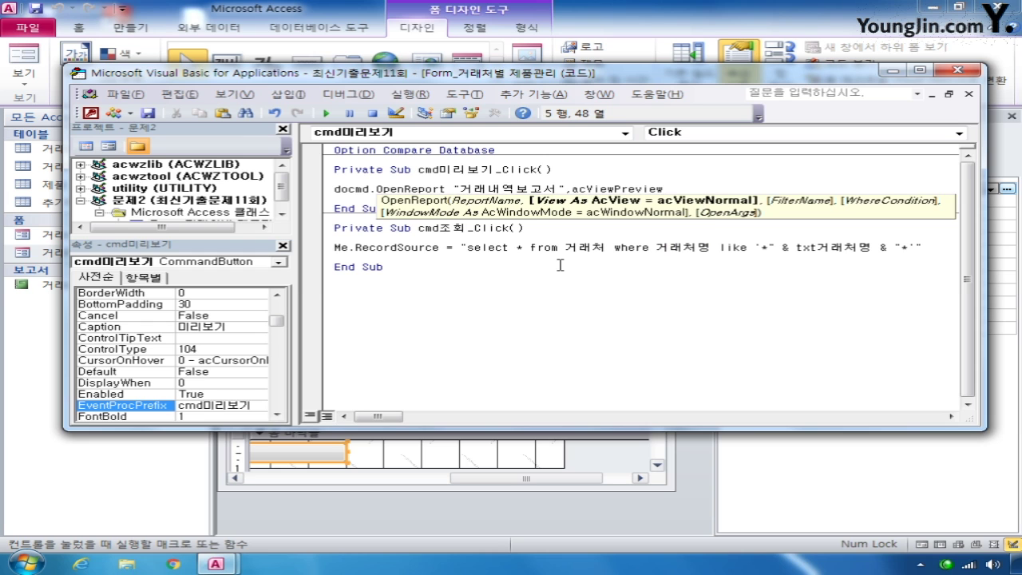
Close the code editor and the 거래처별 제품관리 form, saving the design changes
click(561, 265)
click(956, 72)
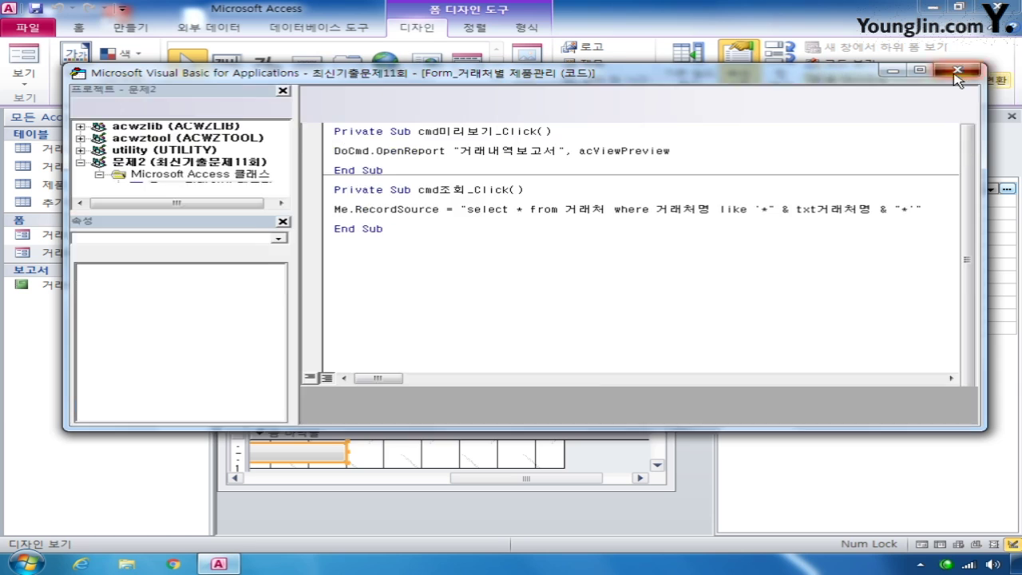
click(647, 126)
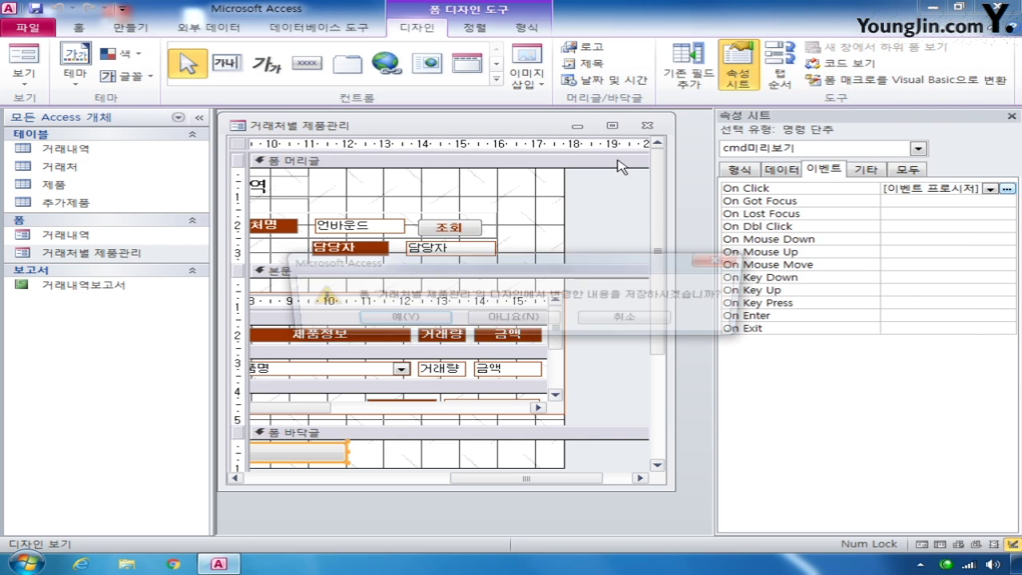
click(412, 320)
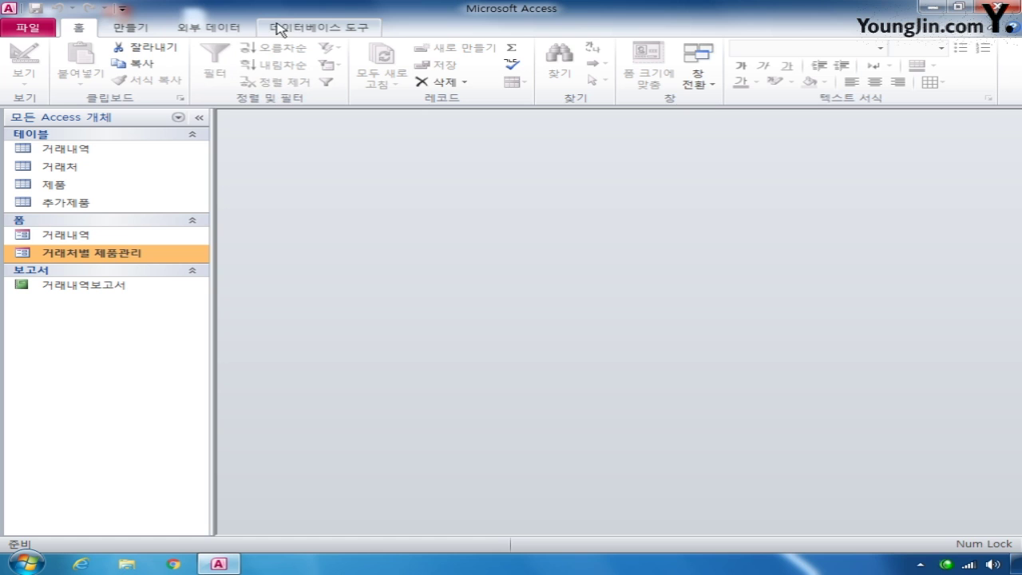
Create a new query in design view based on the 거래내역 and 제품 tables
click(152, 27)
click(320, 86)
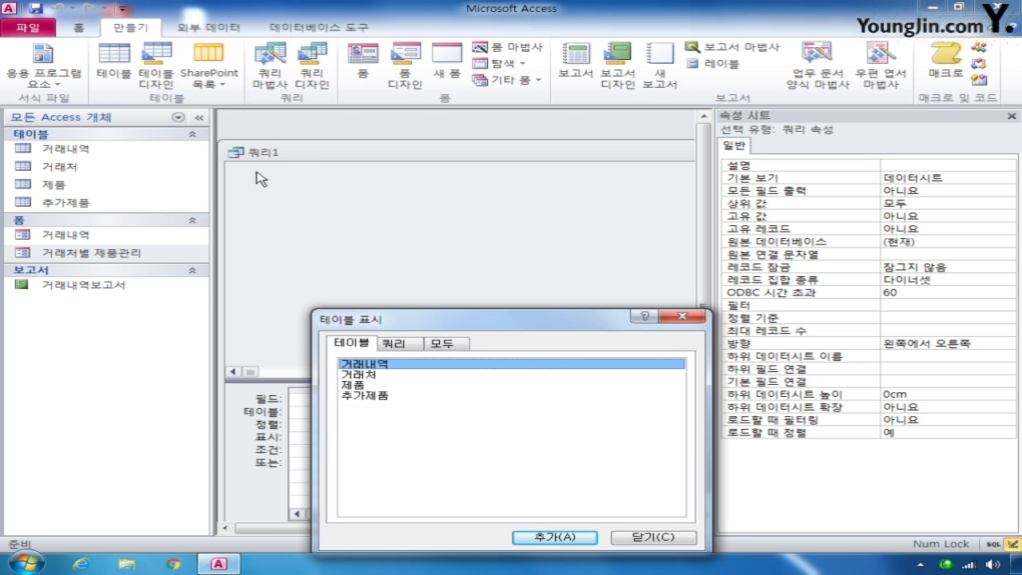
double_click(384, 364)
double_click(361, 386)
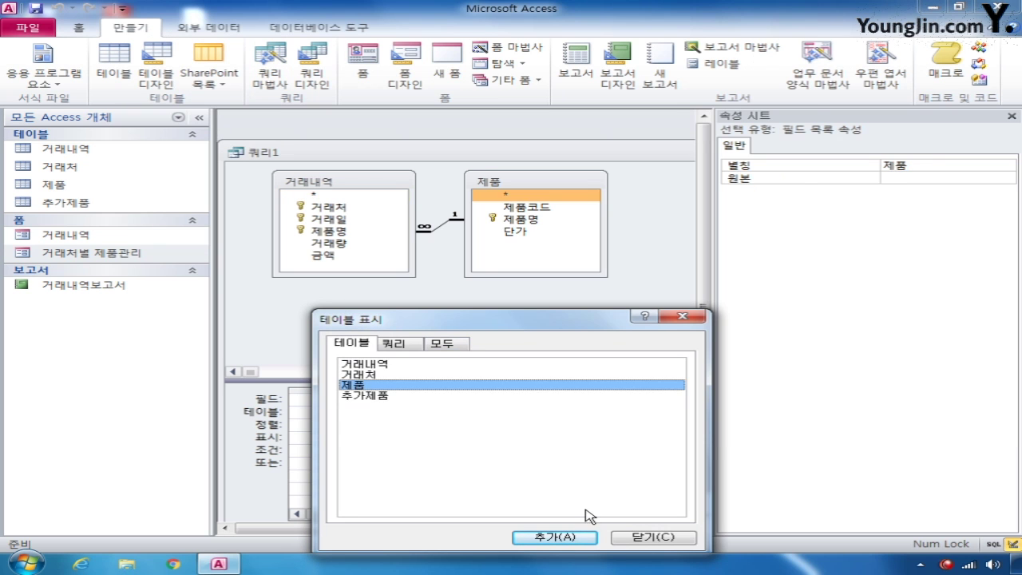
click(653, 536)
Hide the object navigation and the property sheet, and reposition the query design window
click(199, 117)
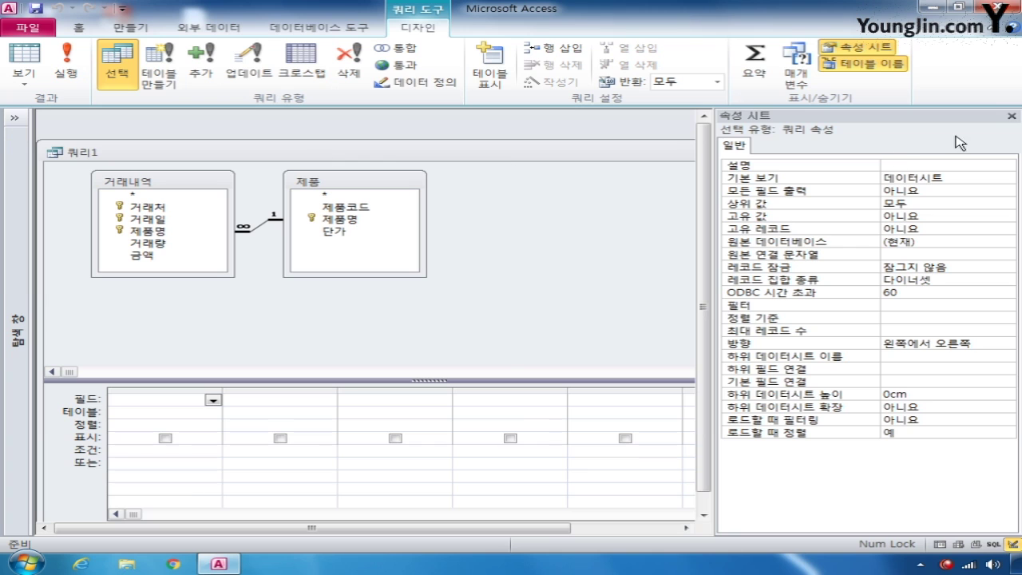
click(1012, 116)
drag(666, 153, 684, 134)
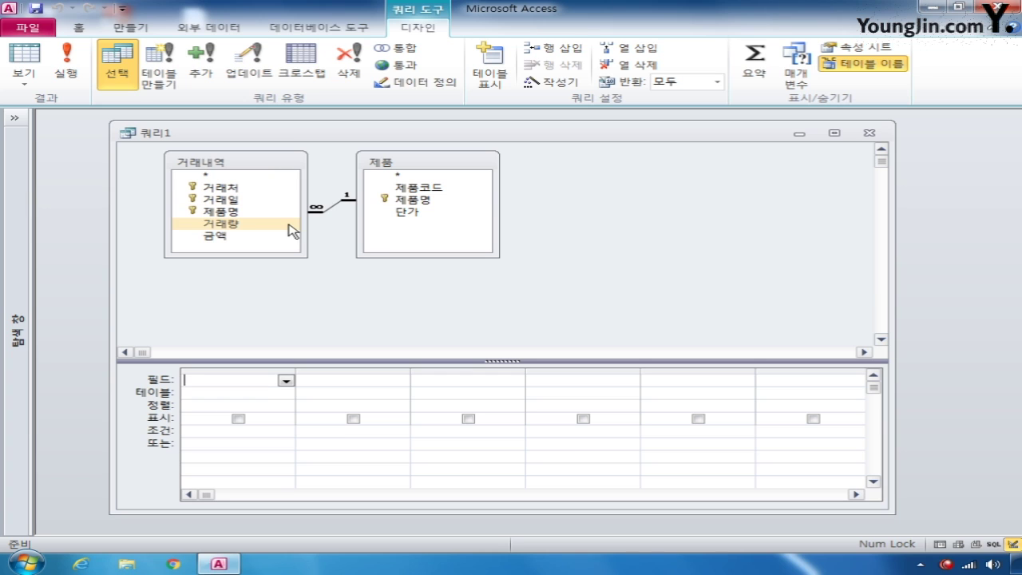
Add 제품코드, 제품명 and 단가 from the 제품 table and 거래량 from the 거래내역 table to the query
double_click(441, 189)
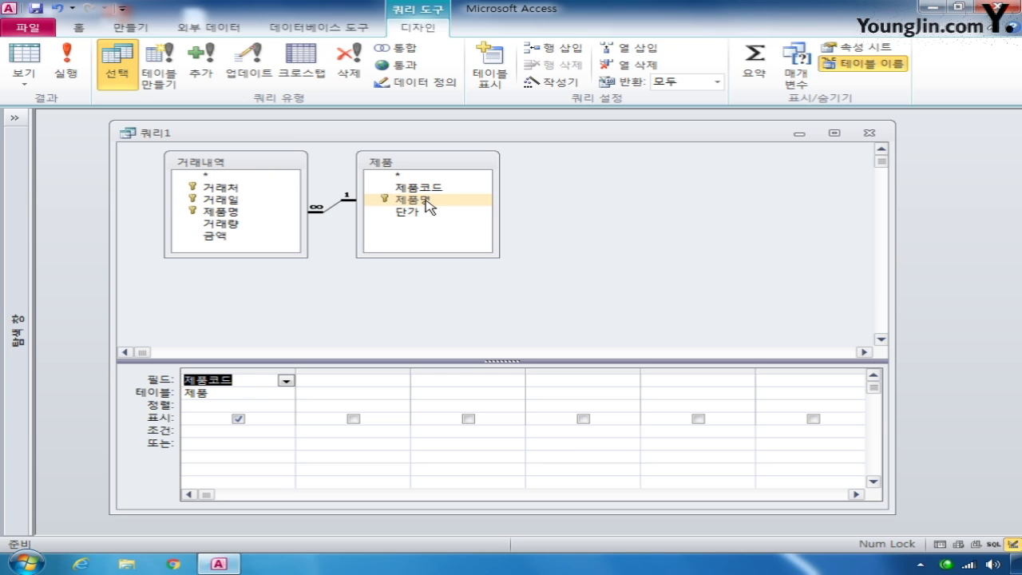
double_click(429, 201)
double_click(415, 212)
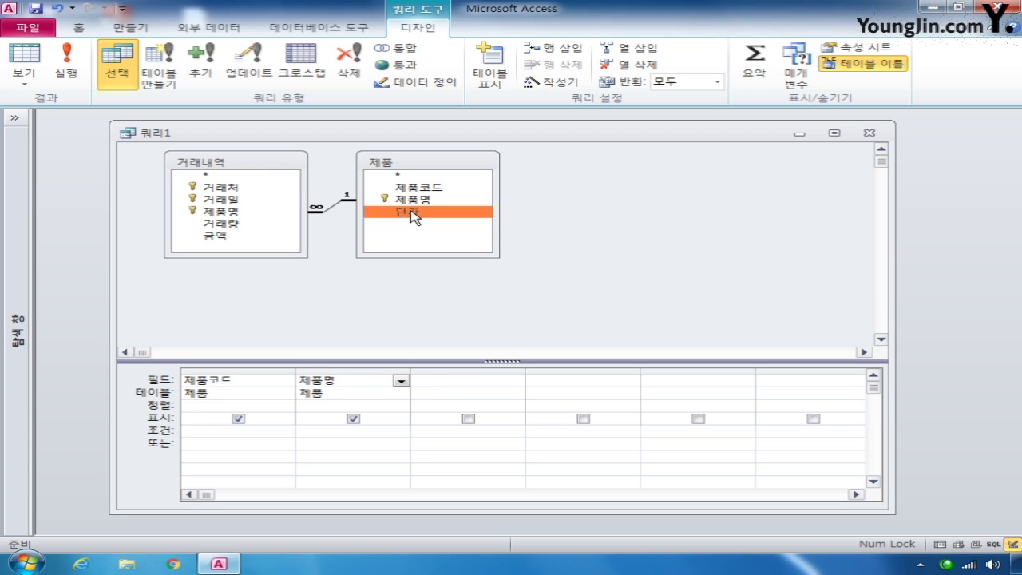
double_click(222, 225)
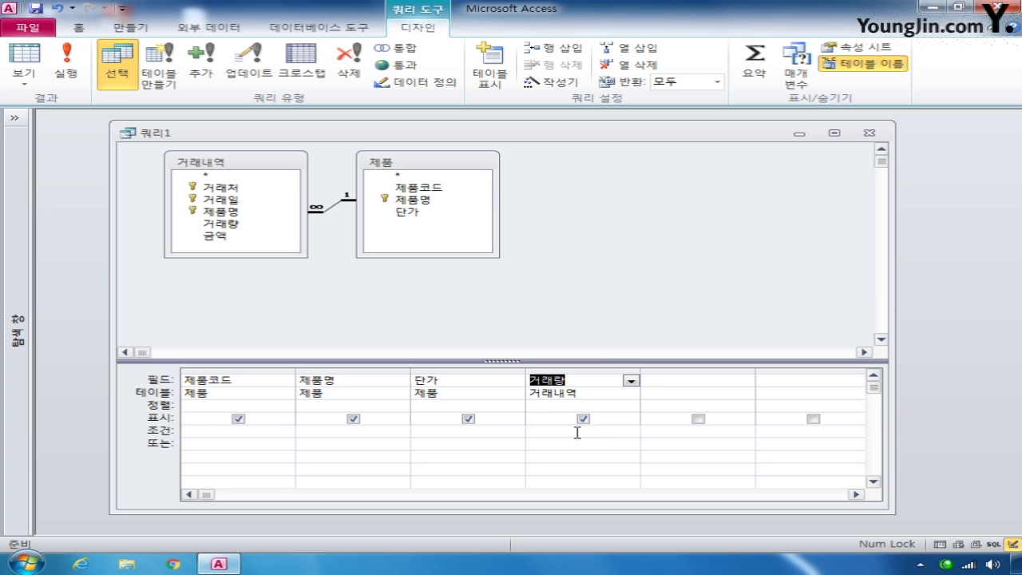
Widen the 거래량 column and start its criterion as >(select avg([거래량]) )
click(541, 431)
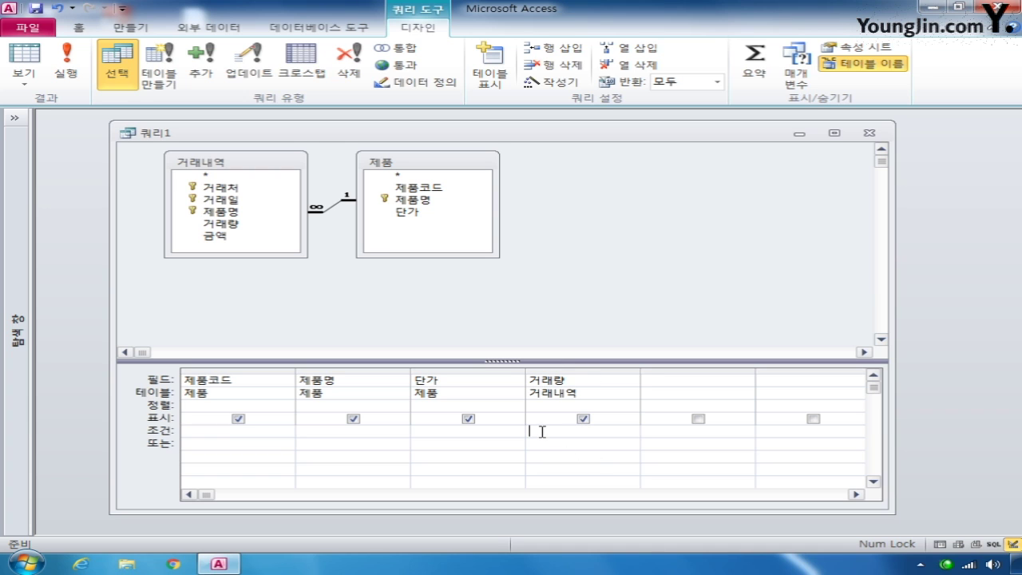
drag(641, 364, 794, 356)
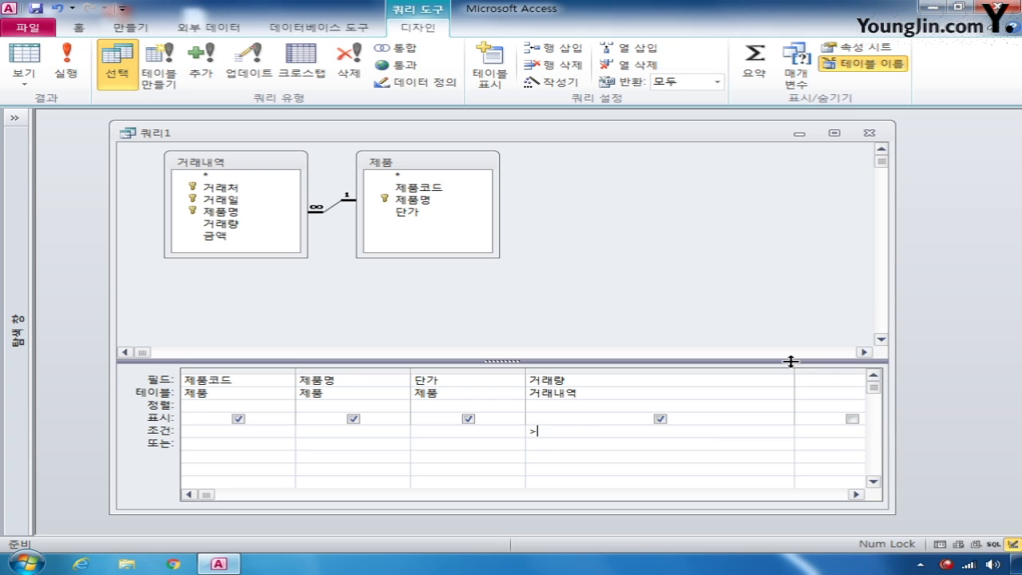
text(0)
text(select )
text(a)
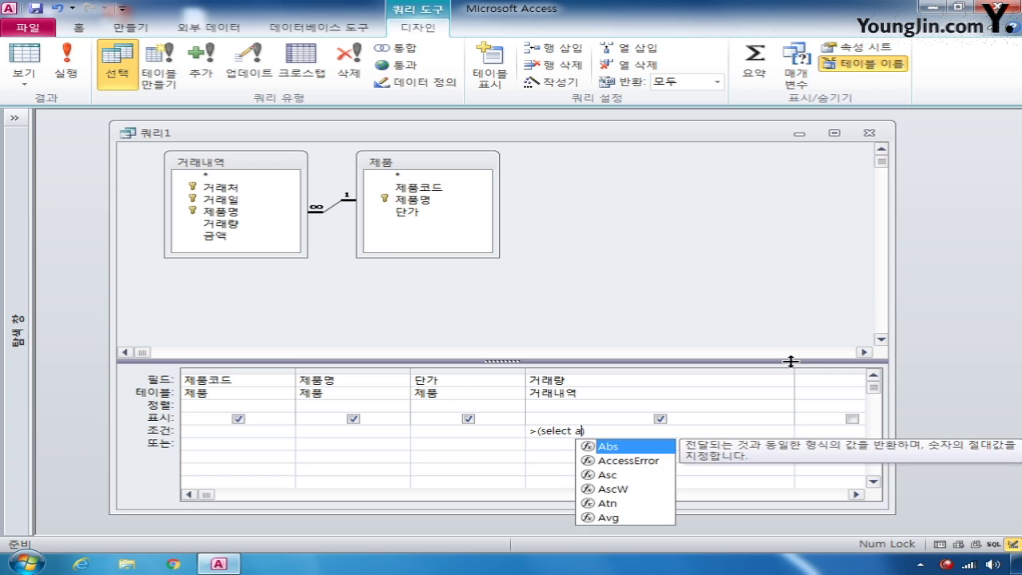
text(vg())
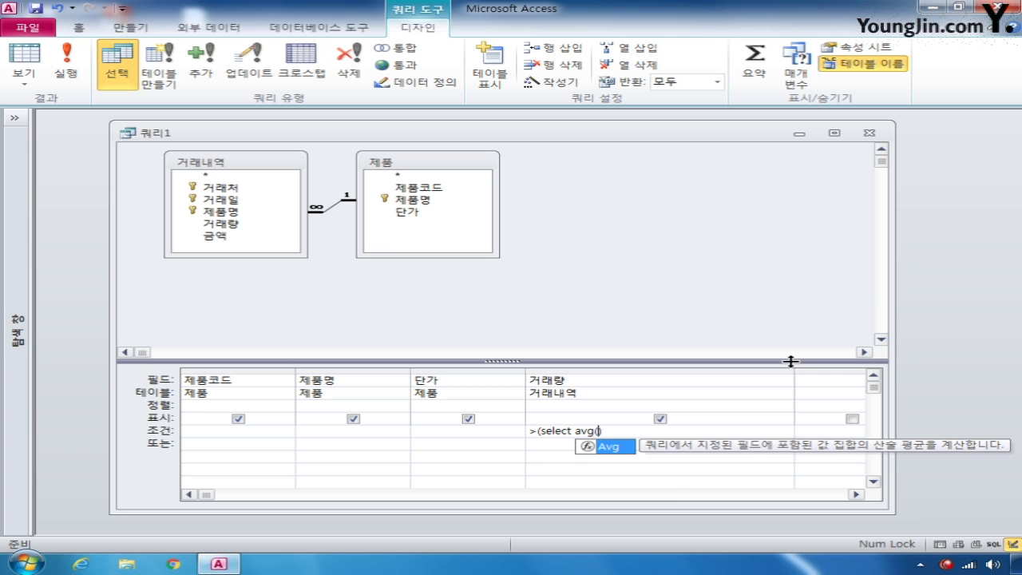
text([])
key(Left)
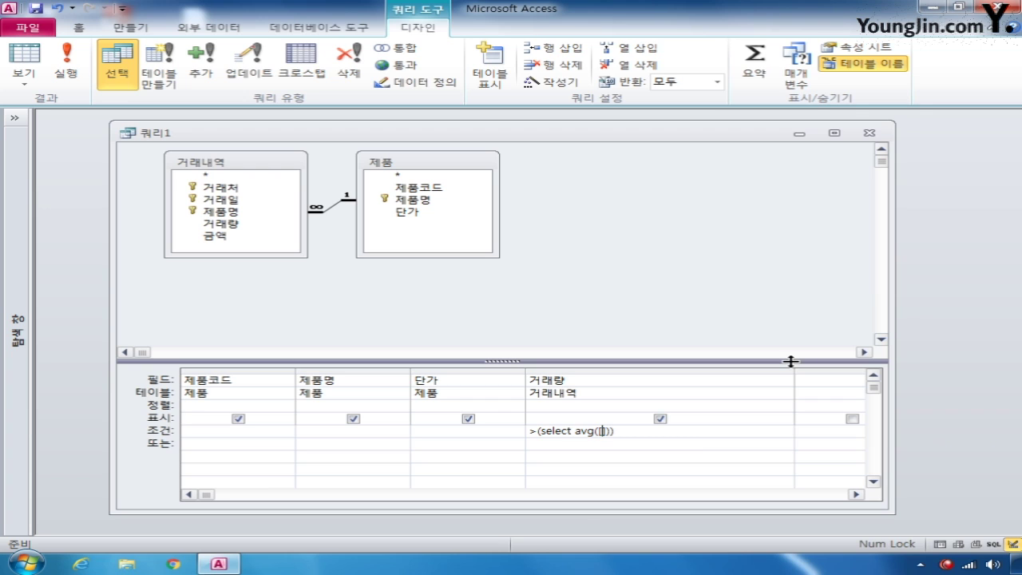
text(거래)
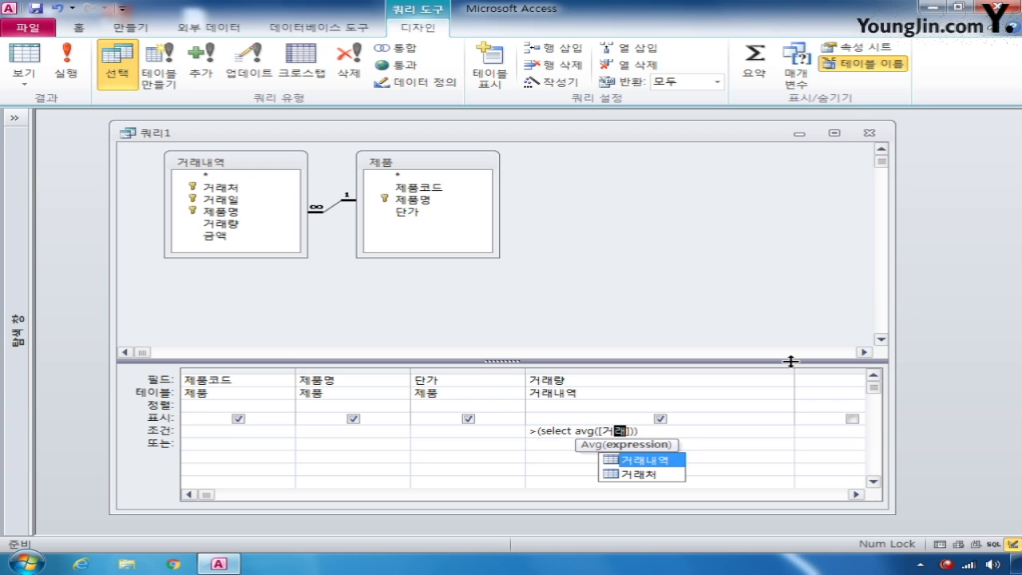
text(량)
key(Right)
key(Right)
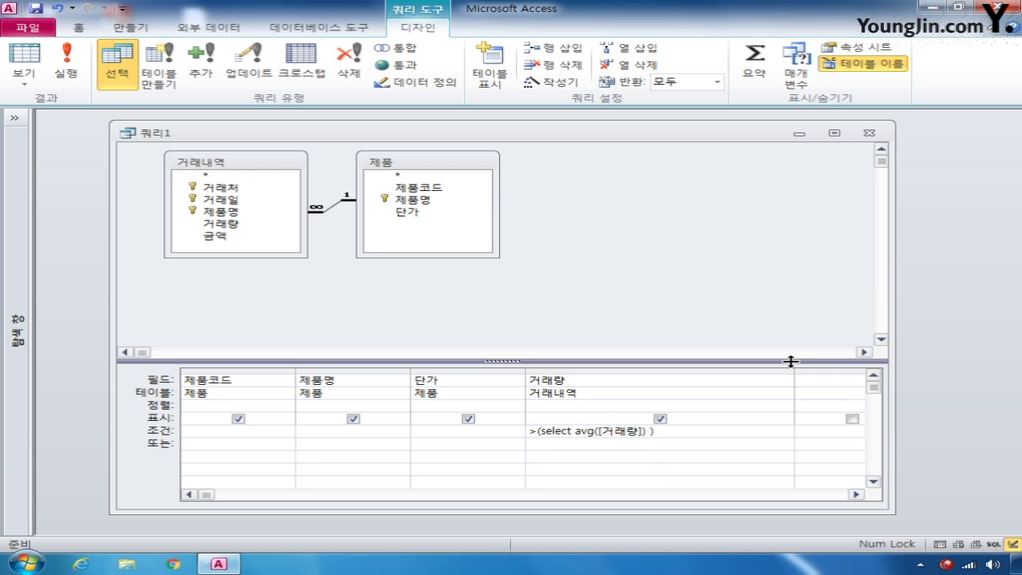
Complete the 거래량 criterion as >(select avg([거래량]) from 거래내역) and run the query
text(from 거래내역))
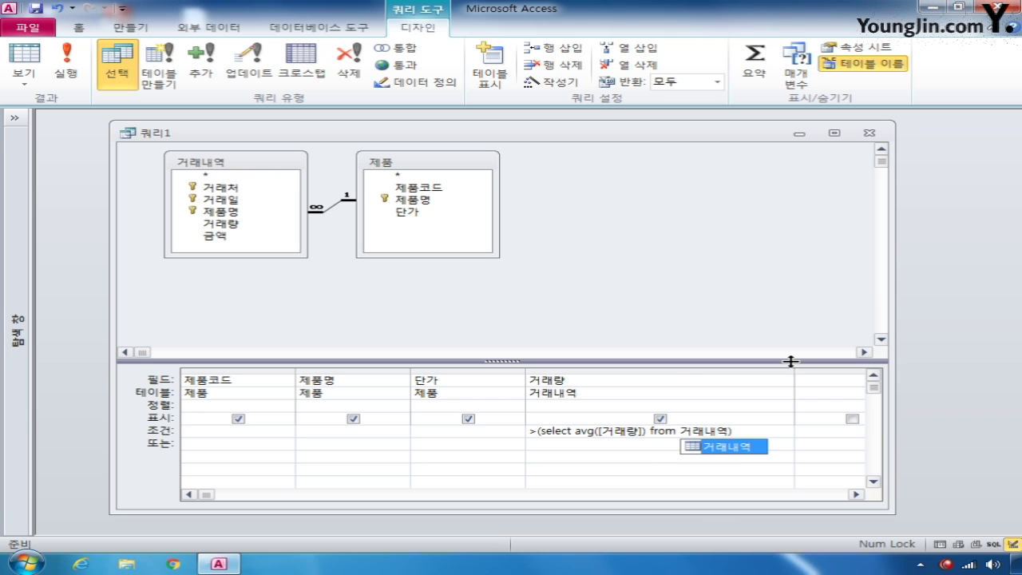
click(631, 431)
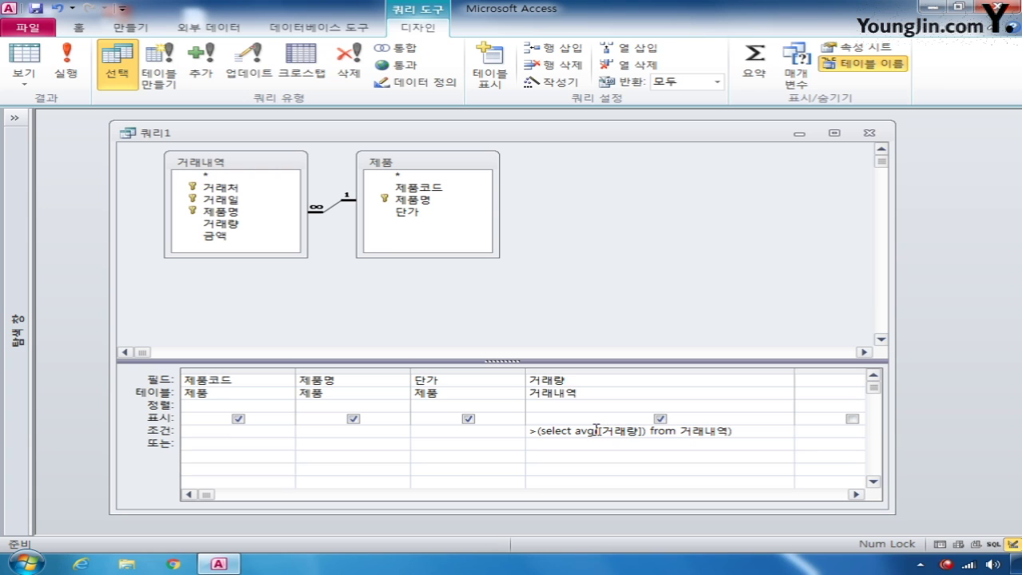
click(529, 430)
text(>)
click(68, 64)
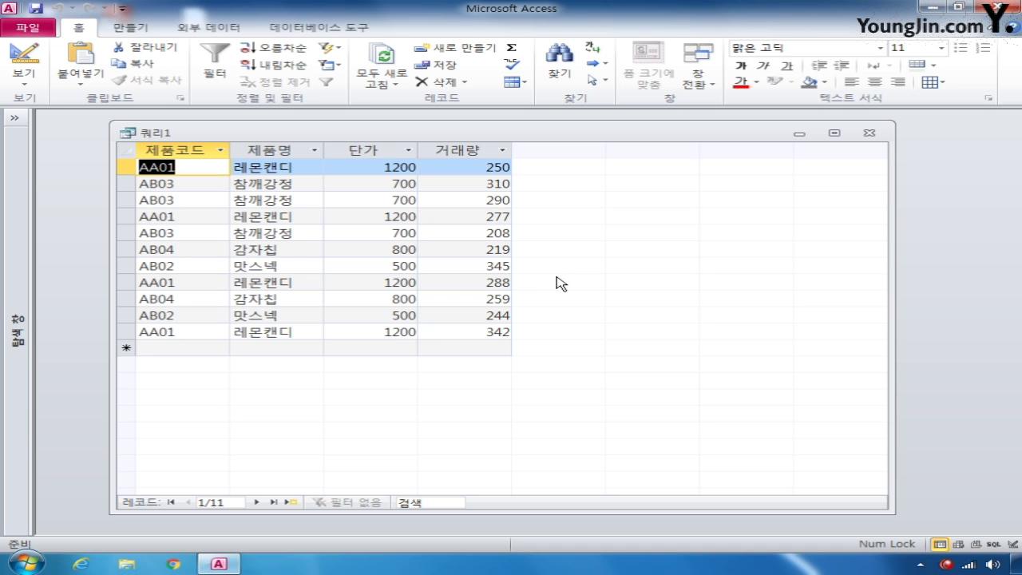
Close the query, save it as 우량제품, and check it in the object list
click(870, 133)
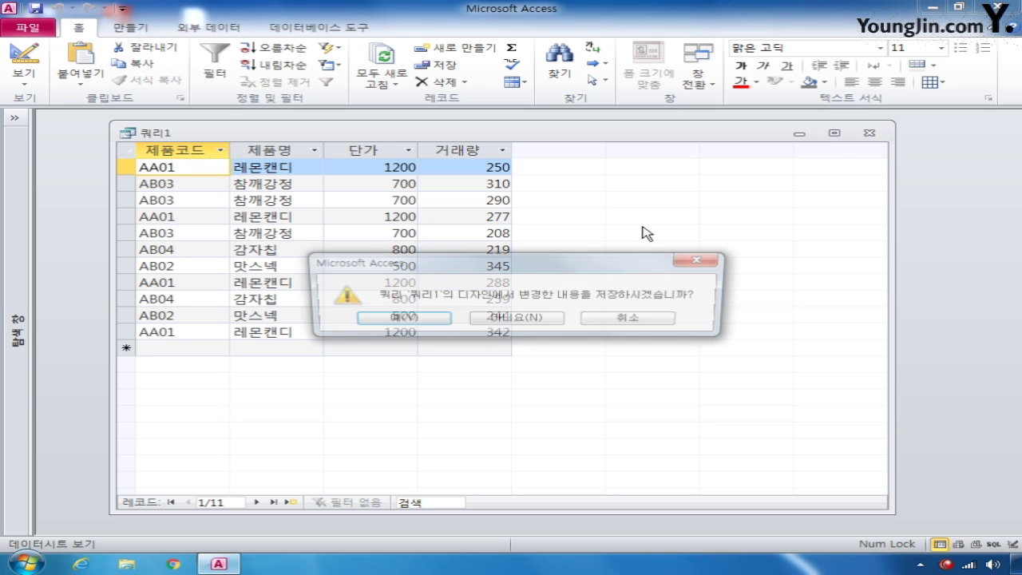
click(421, 321)
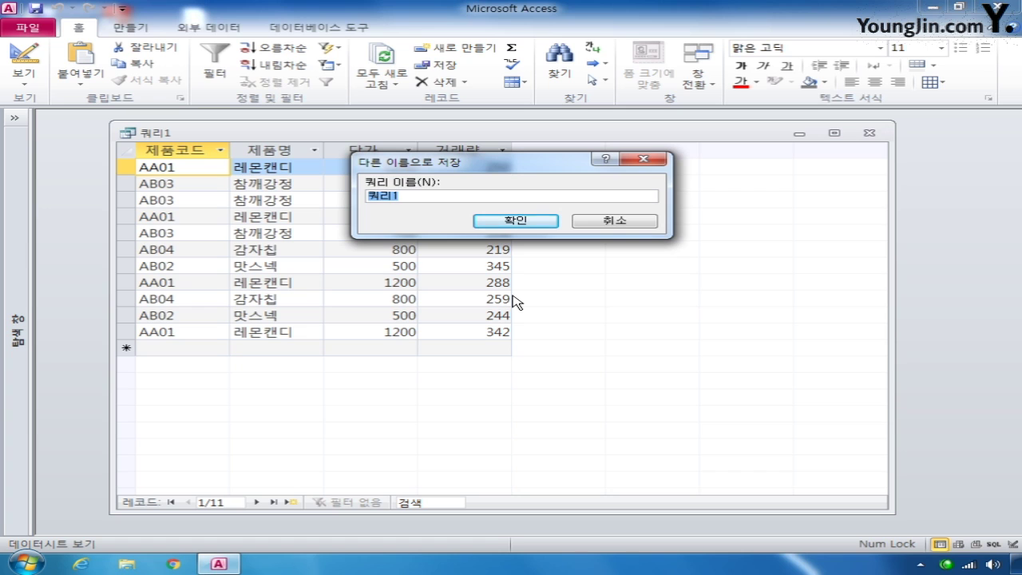
text(우량제품)
key(Return)
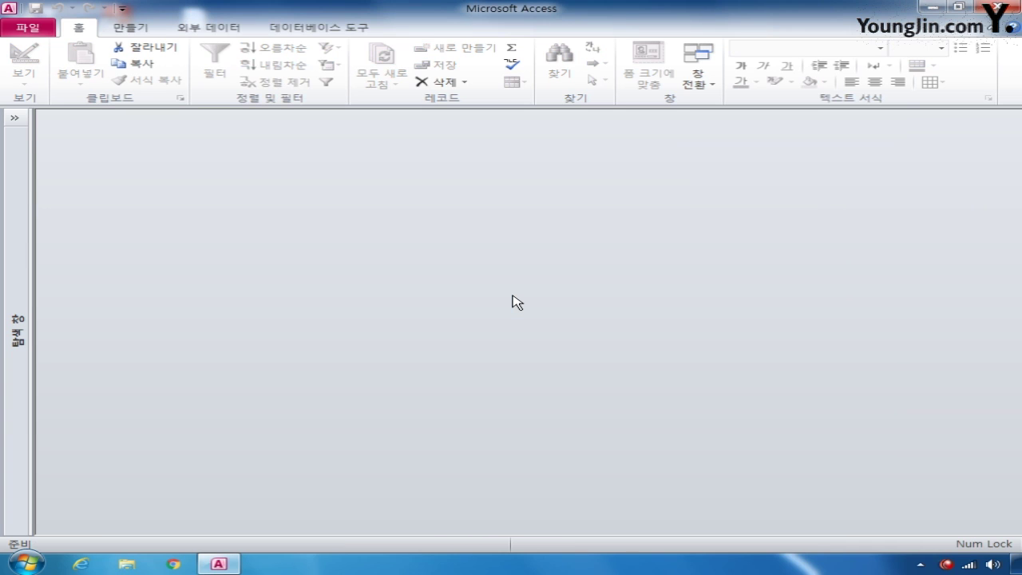
click(14, 118)
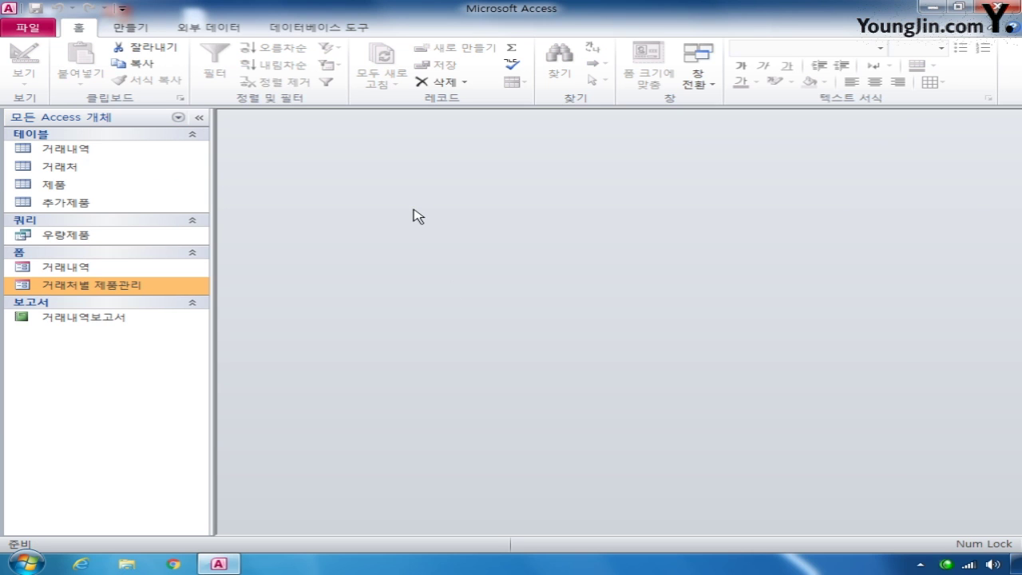
click(199, 117)
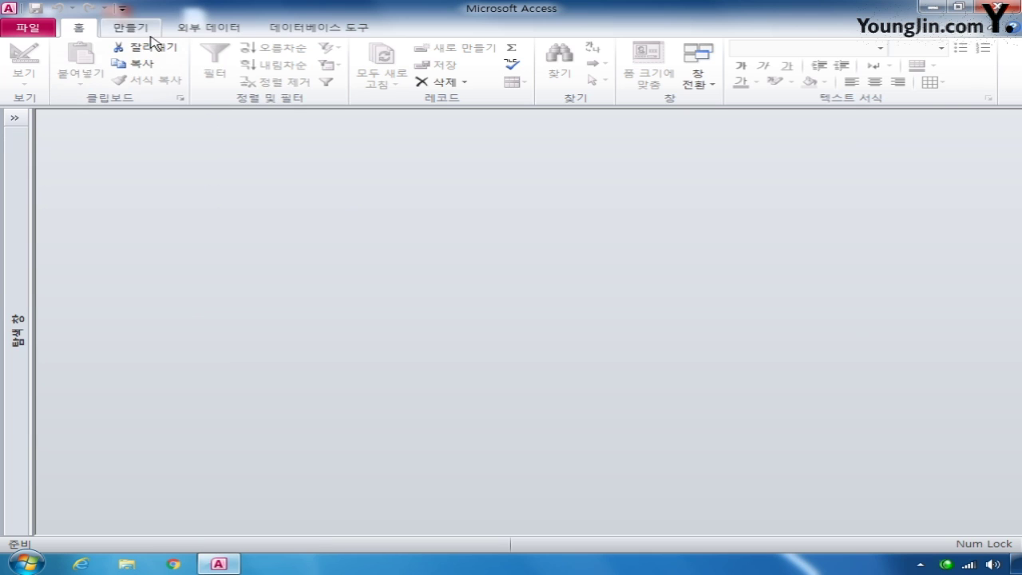
Create another query in design view based on the 거래처, 제품 and 거래내역 tables
click(145, 35)
click(311, 65)
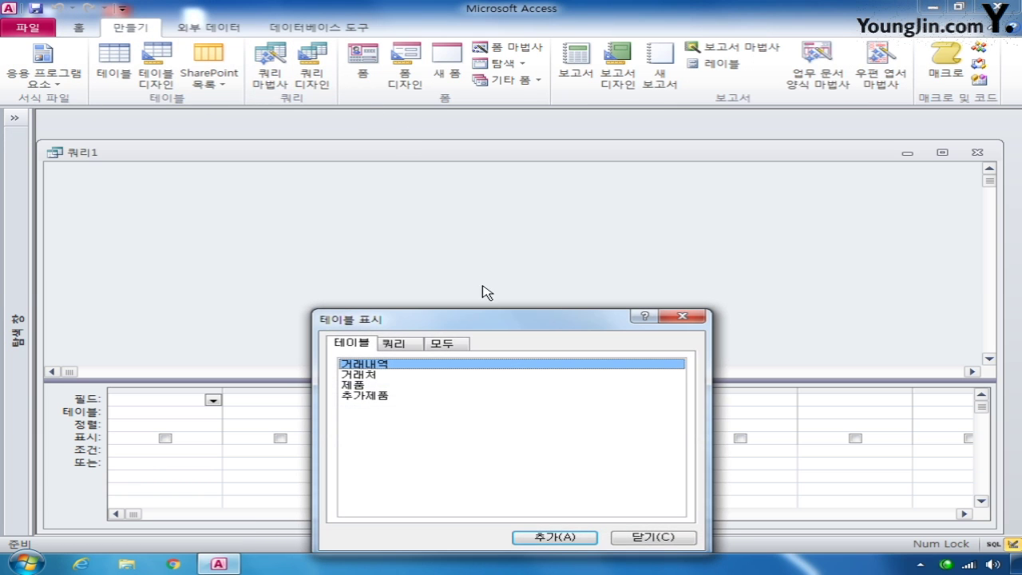
drag(467, 306, 500, 229)
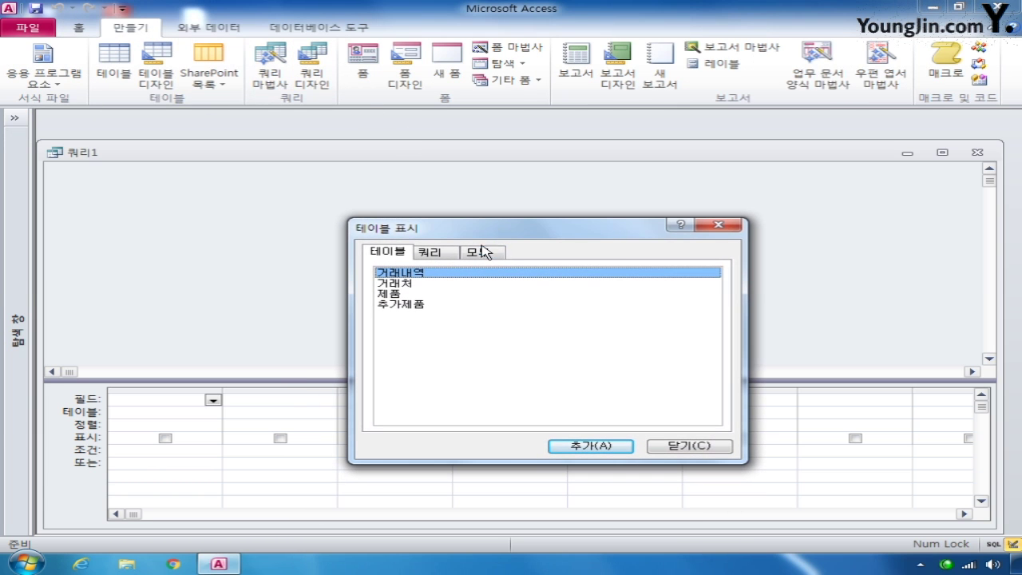
double_click(405, 284)
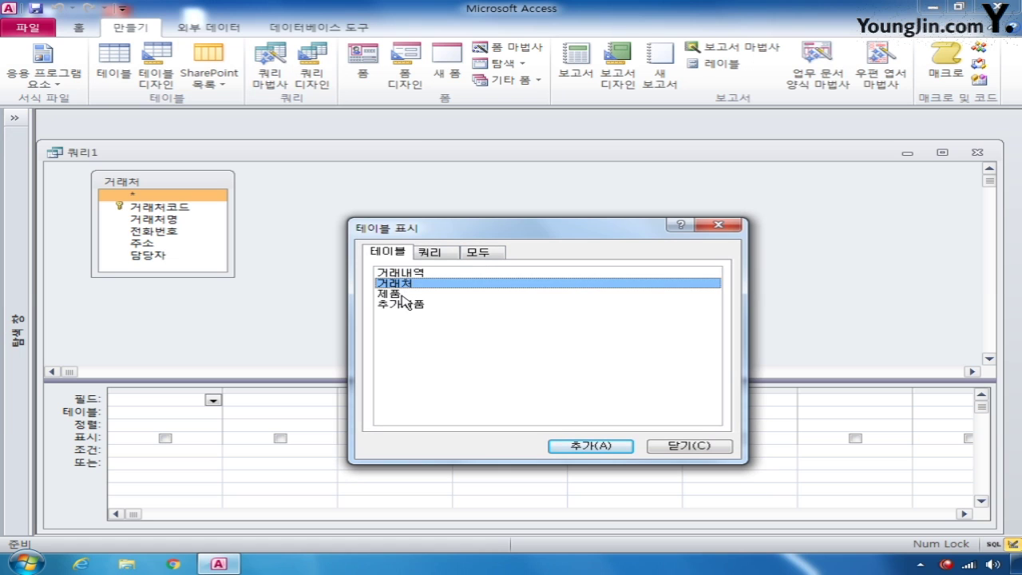
double_click(402, 294)
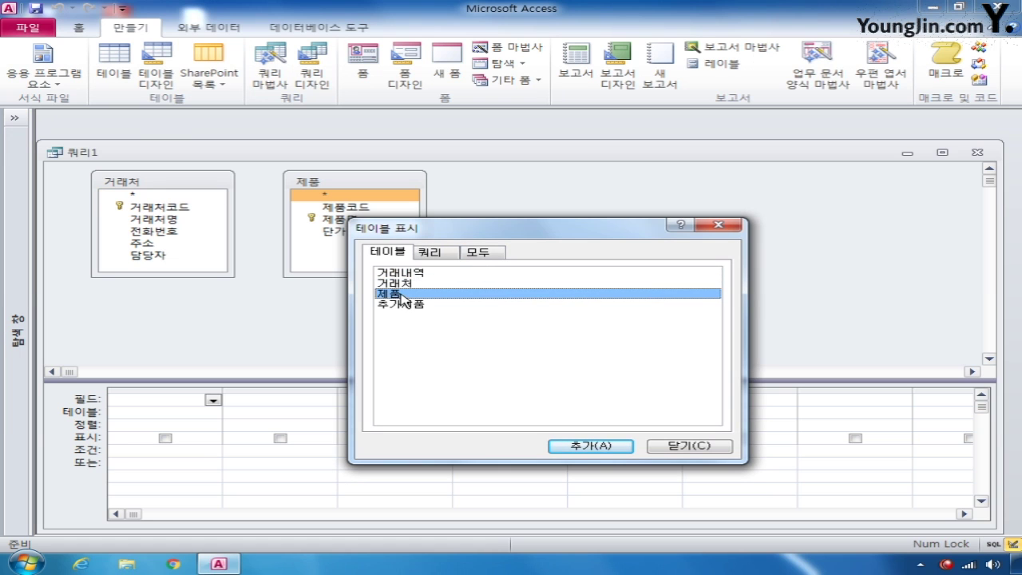
double_click(417, 273)
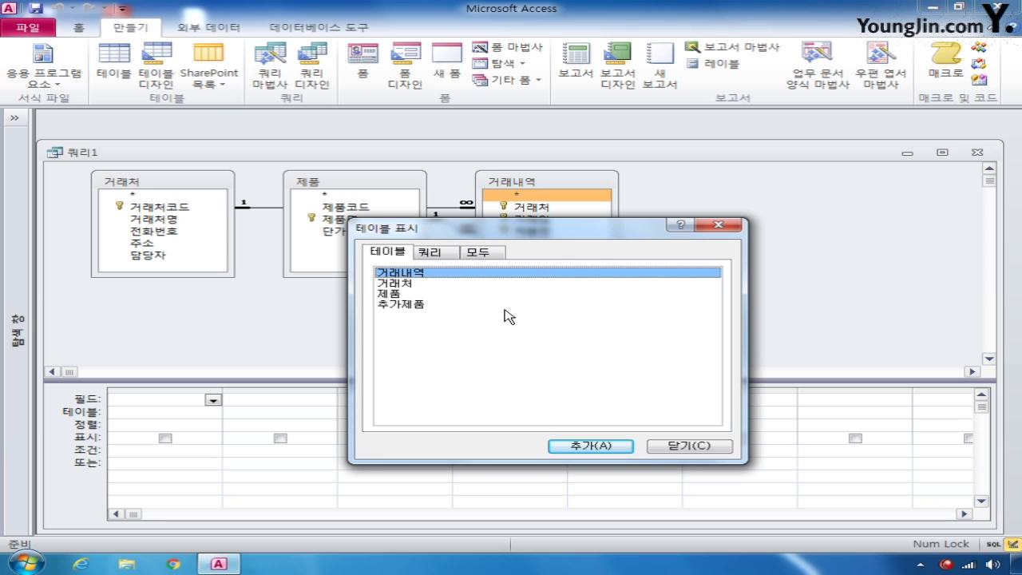
click(675, 448)
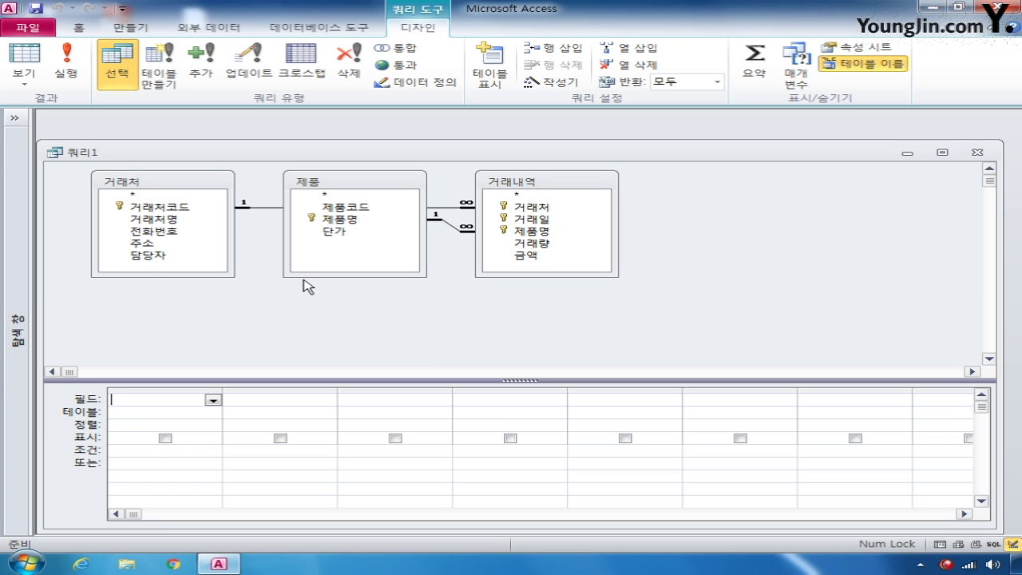
Add the 거래처명 field from the 거래처 table to the new query
double_click(171, 221)
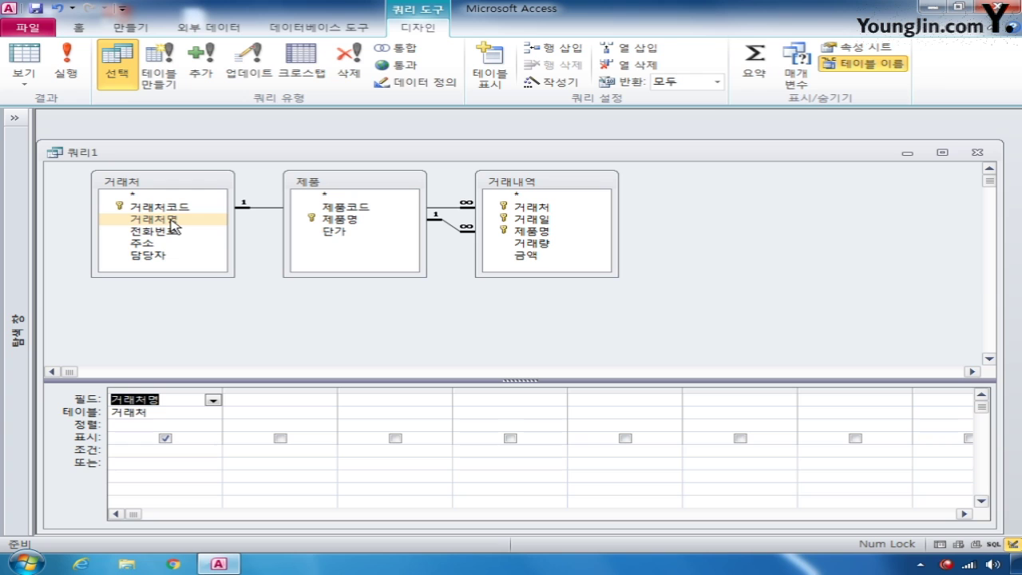